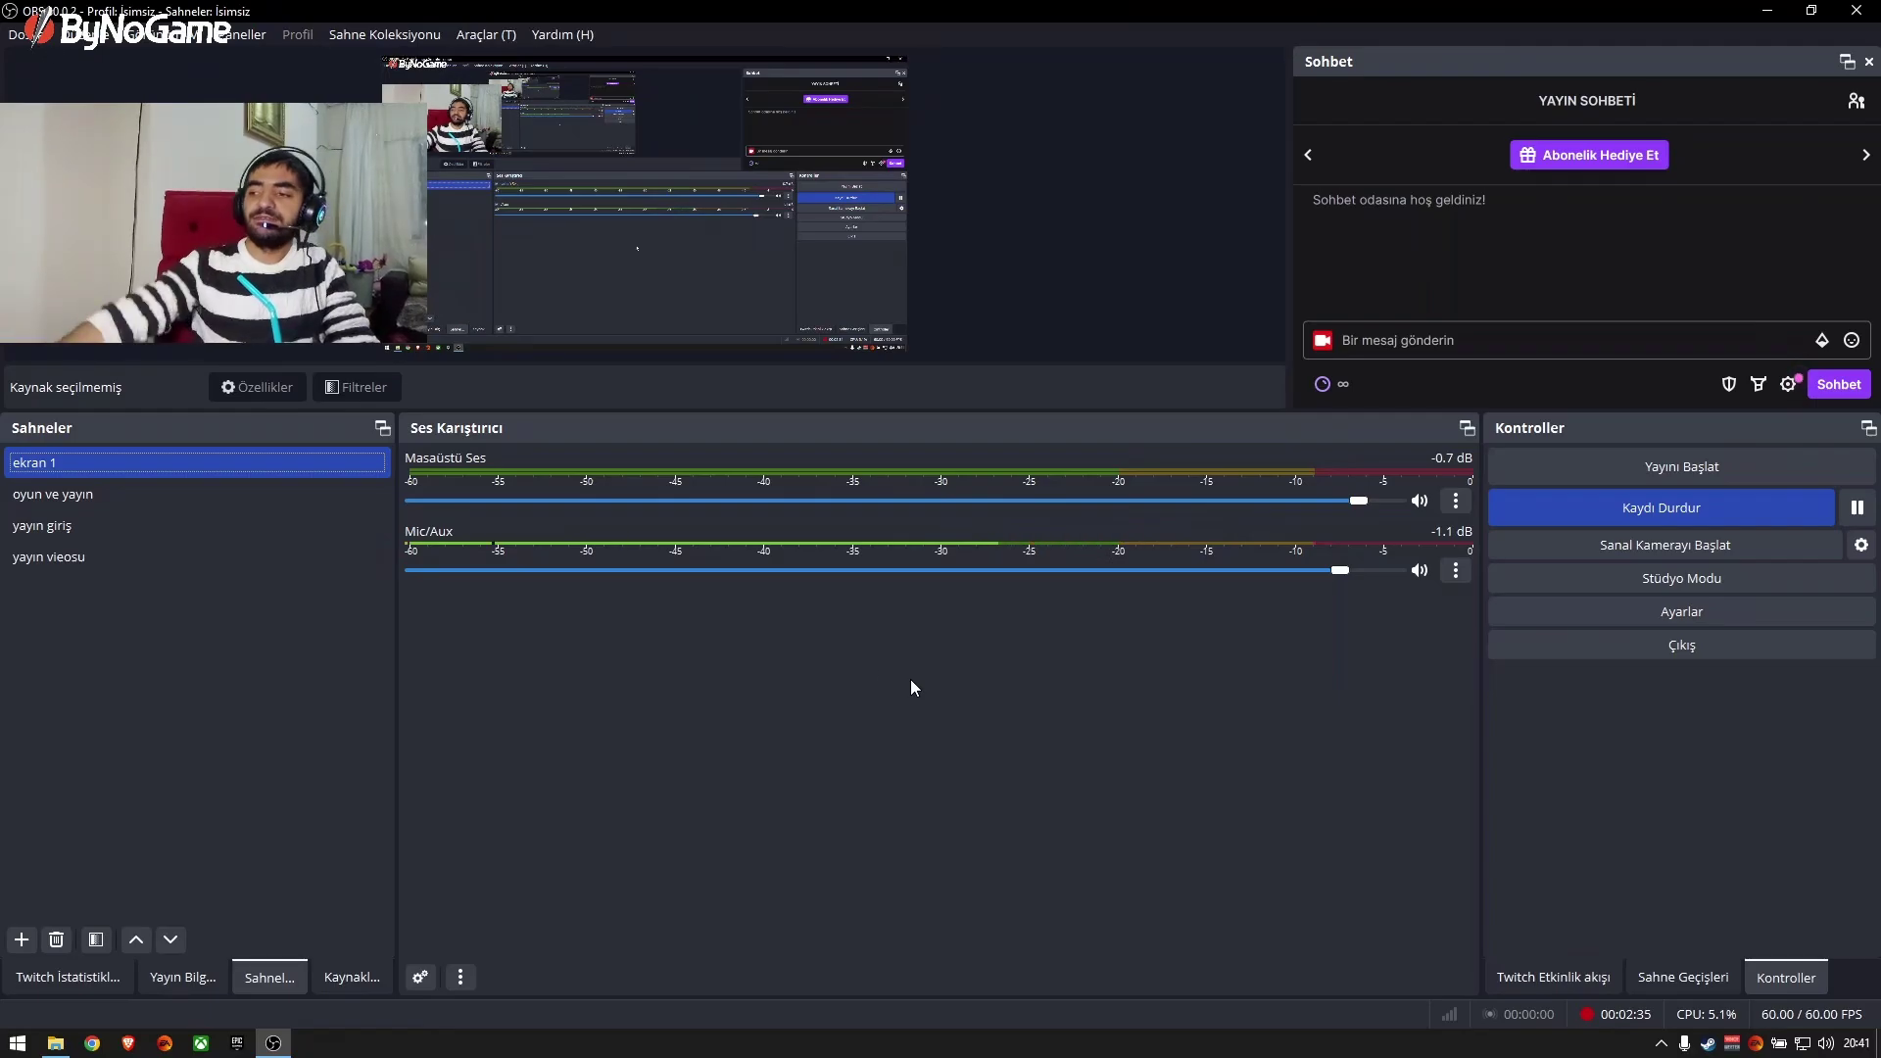
Open the settings and examine the general options, including source snapping, preview, studio mode and multiview, plus the Twitch streaming settings
left_click(1637, 621)
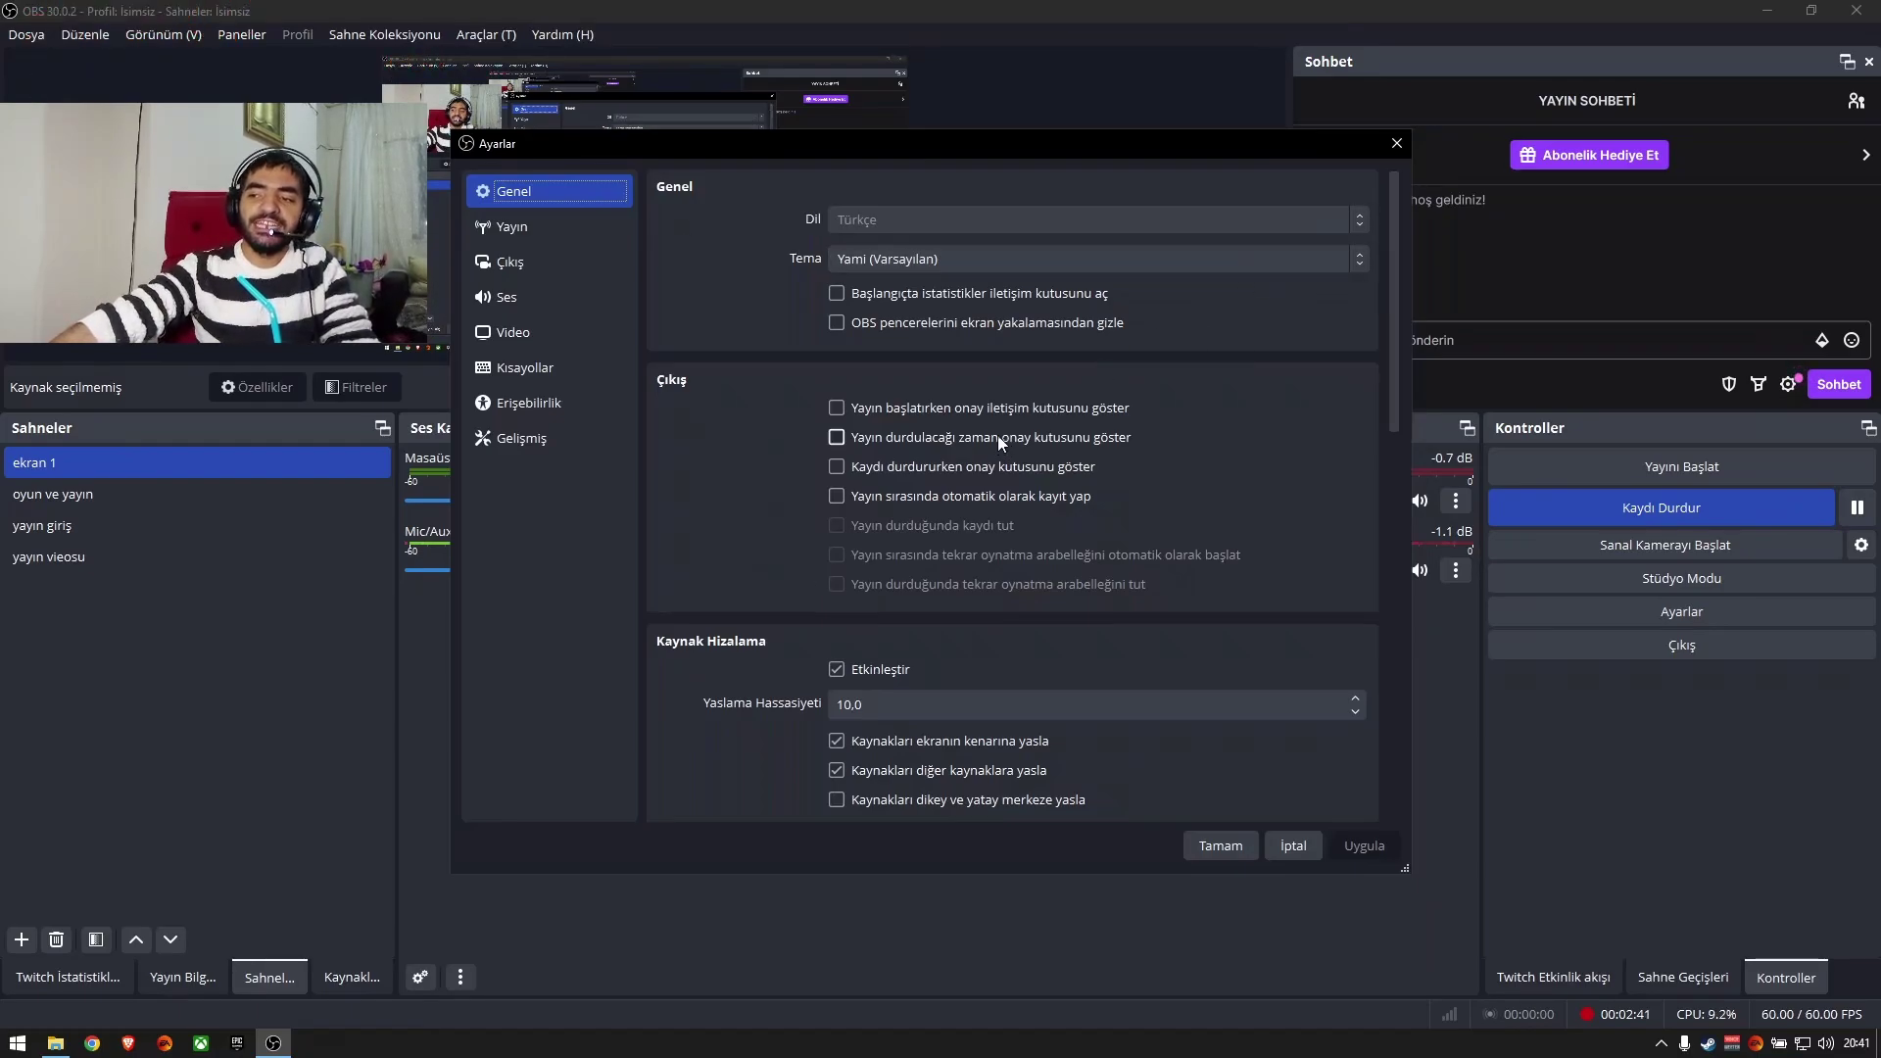
scroll(1003, 374, "down", 3)
scroll(1003, 374, "down", 3)
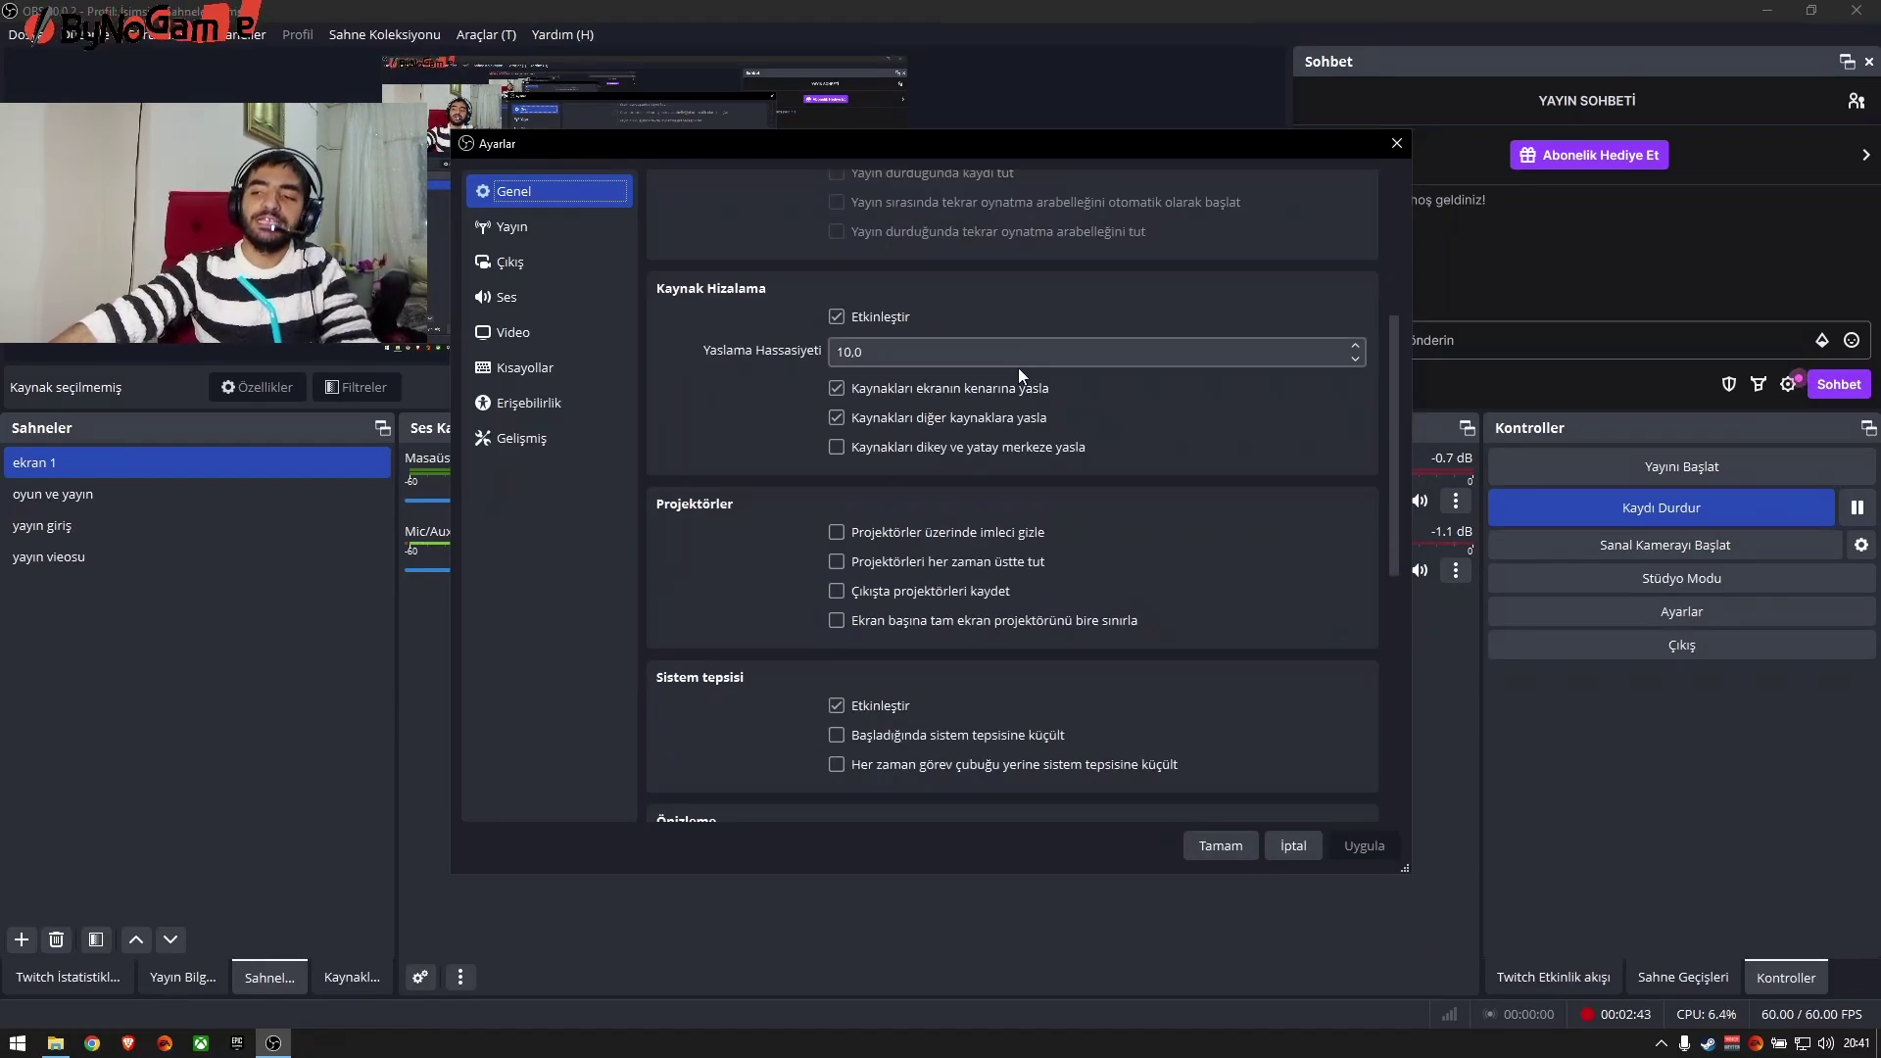
scroll(1018, 367, "down", 5)
scroll(1019, 368, "up", 2)
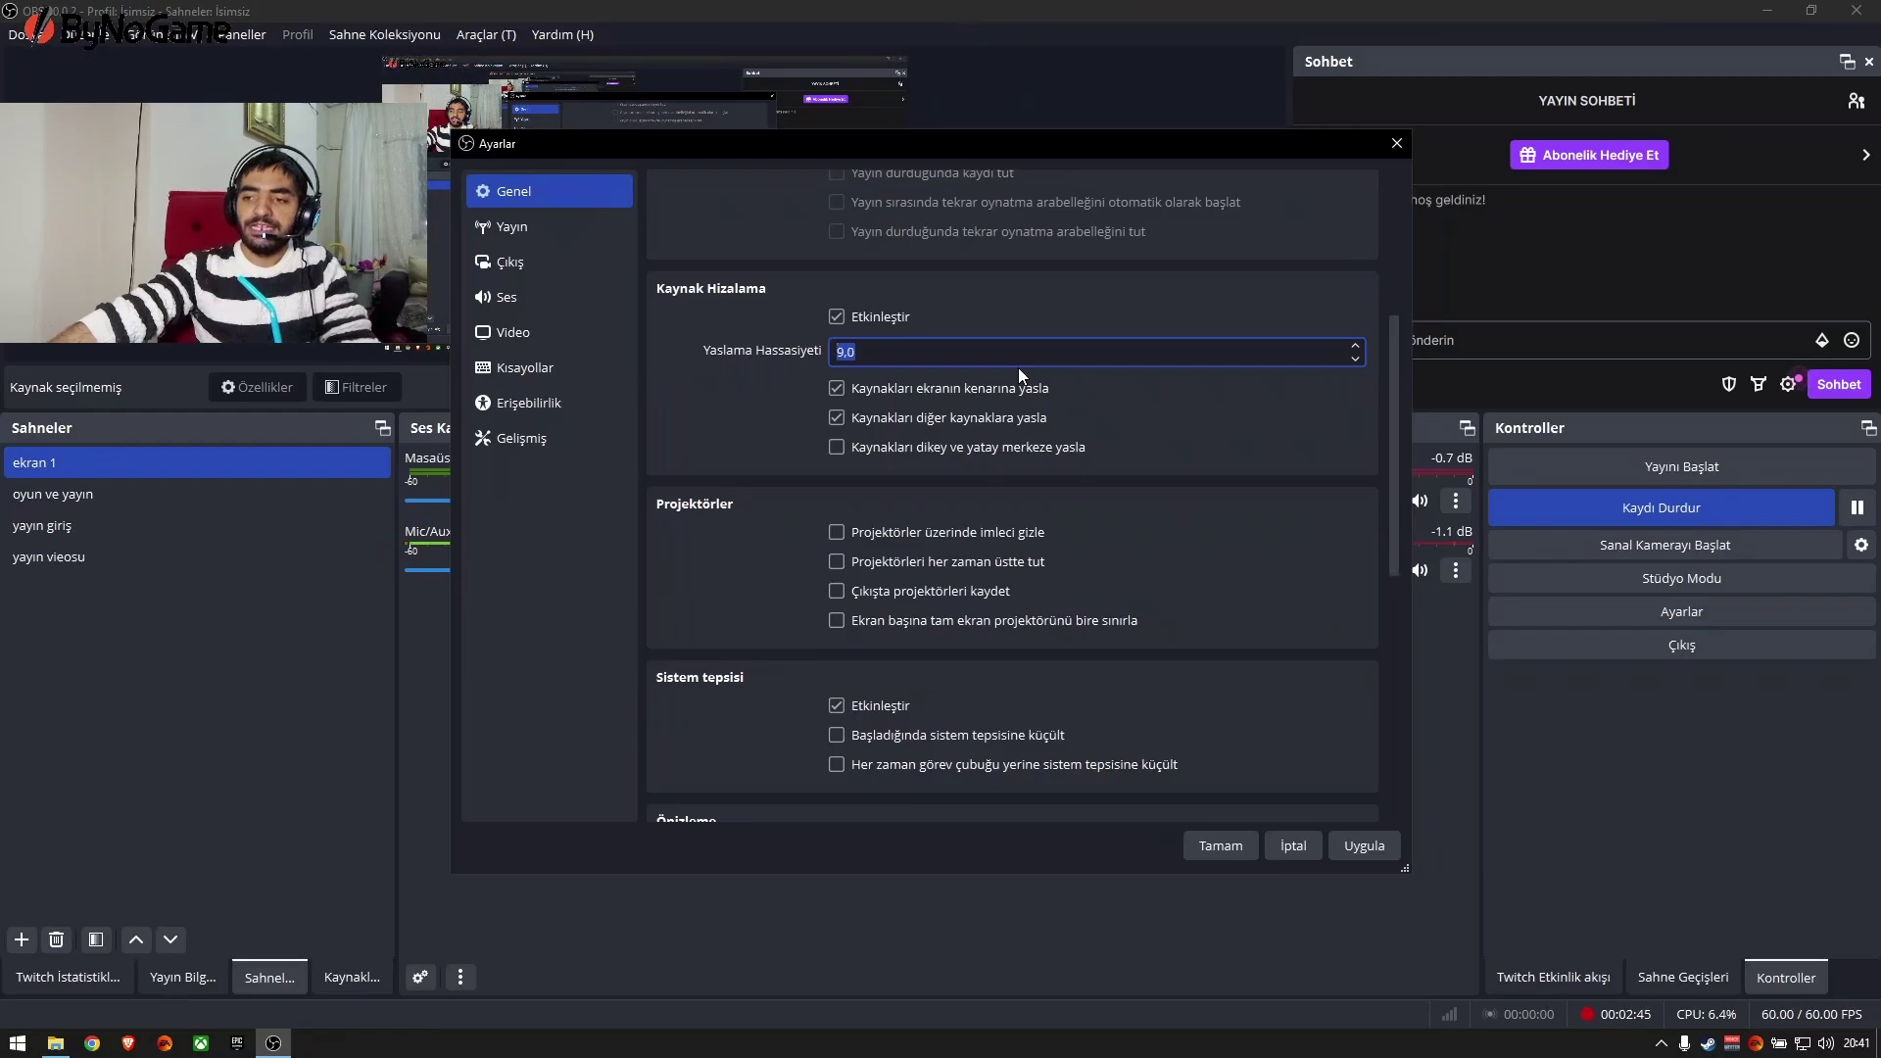
scroll(1018, 367, "up", 1)
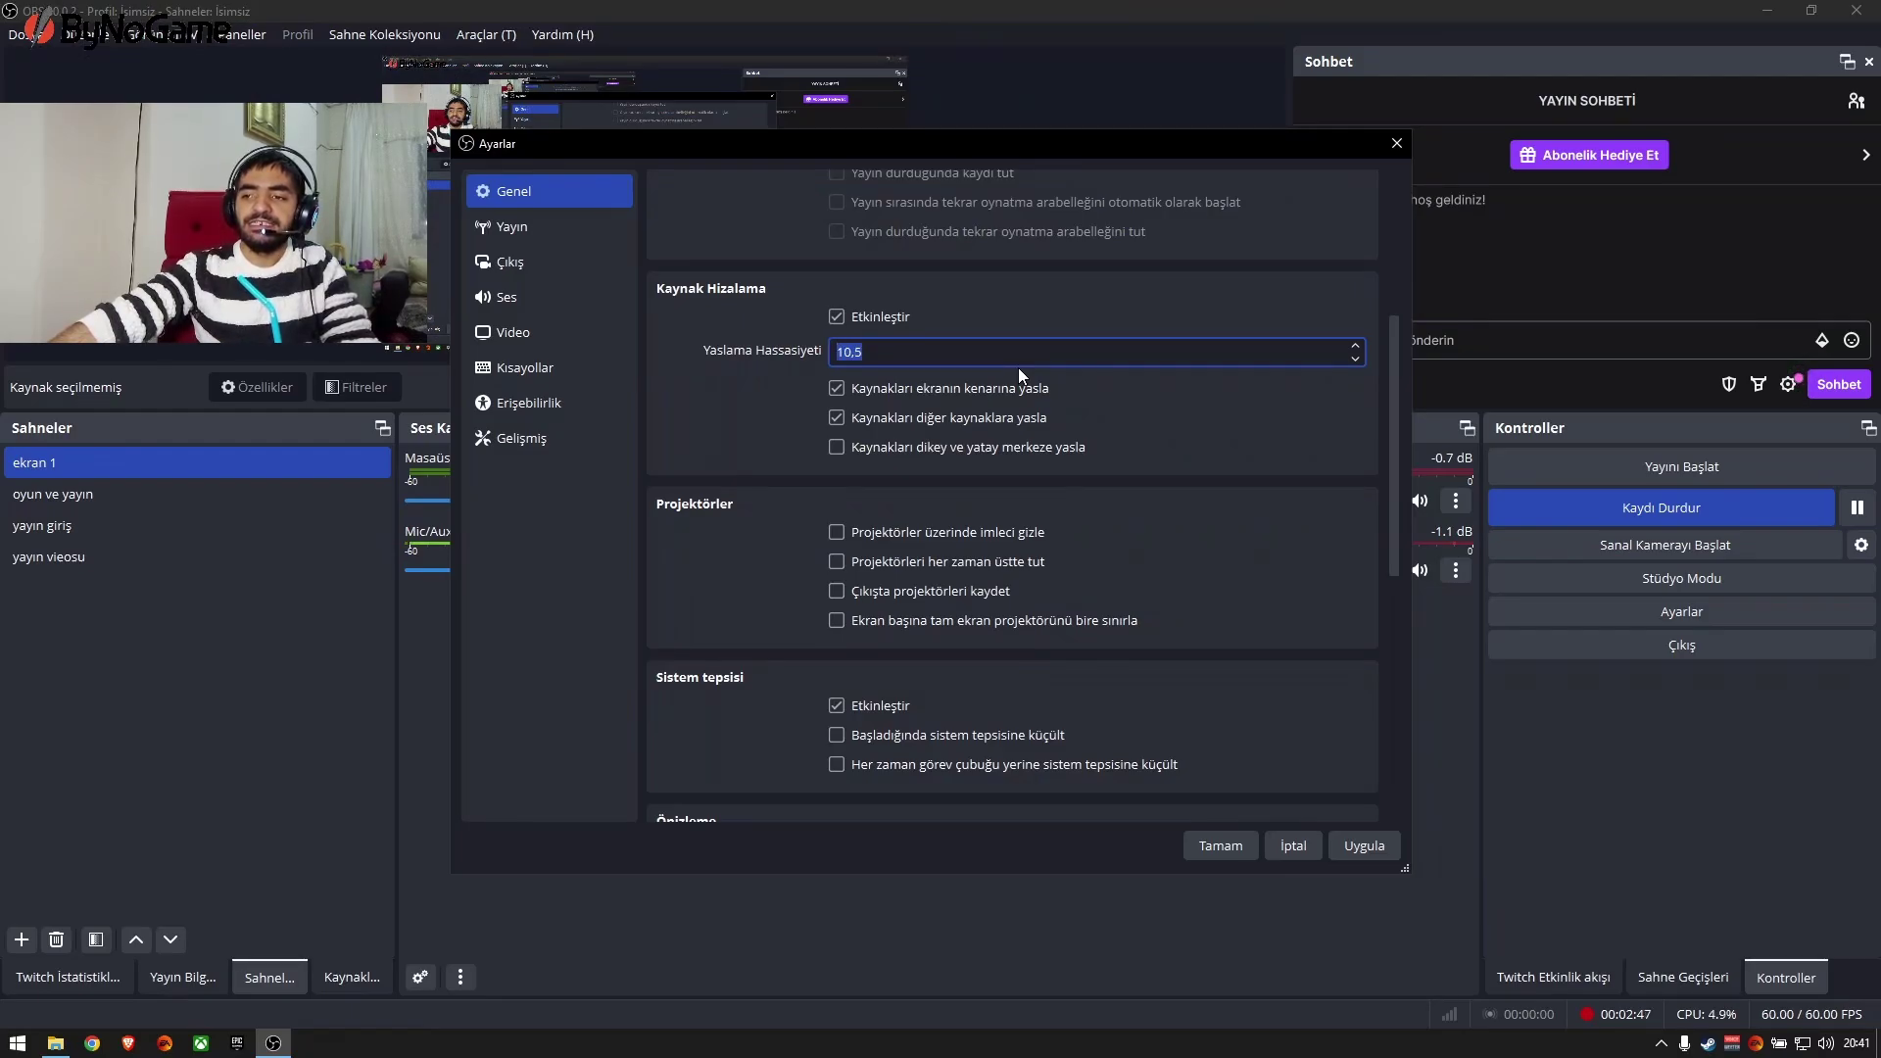
scroll(1015, 370, "down", 2)
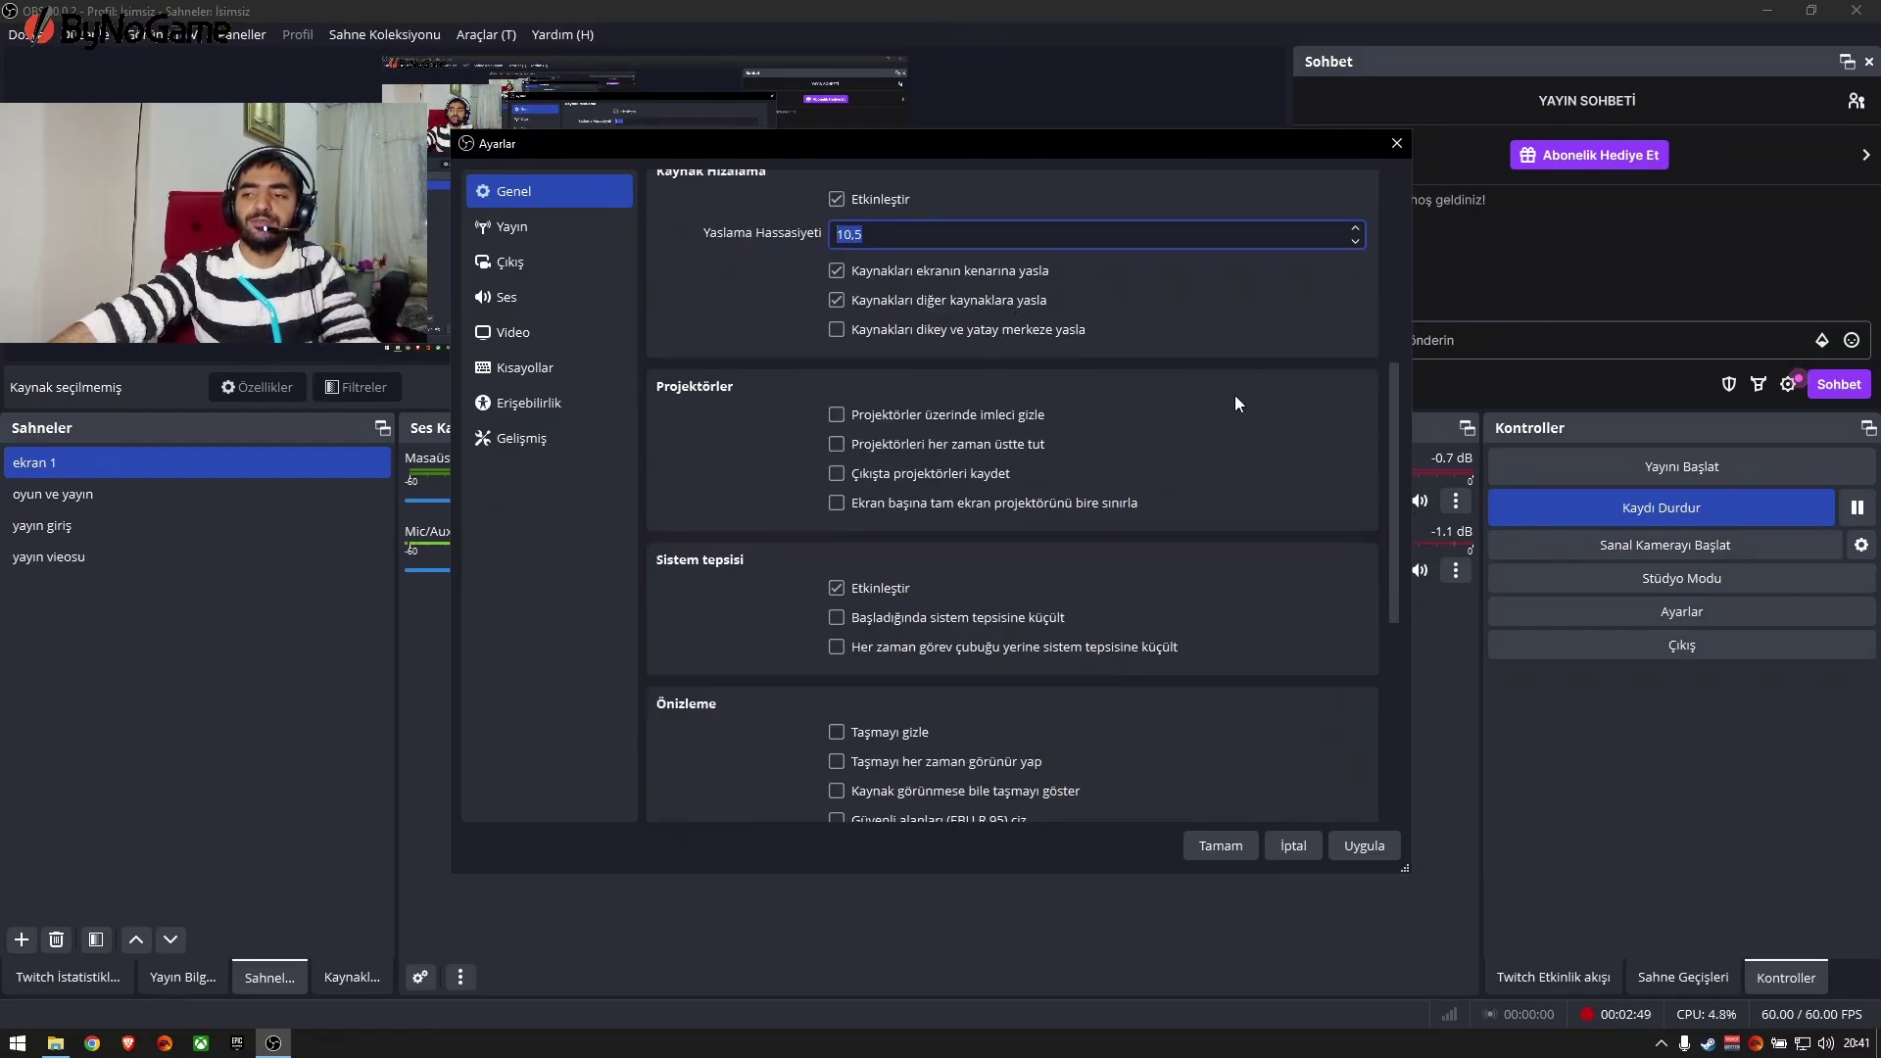
scroll(1238, 396, "down", 8)
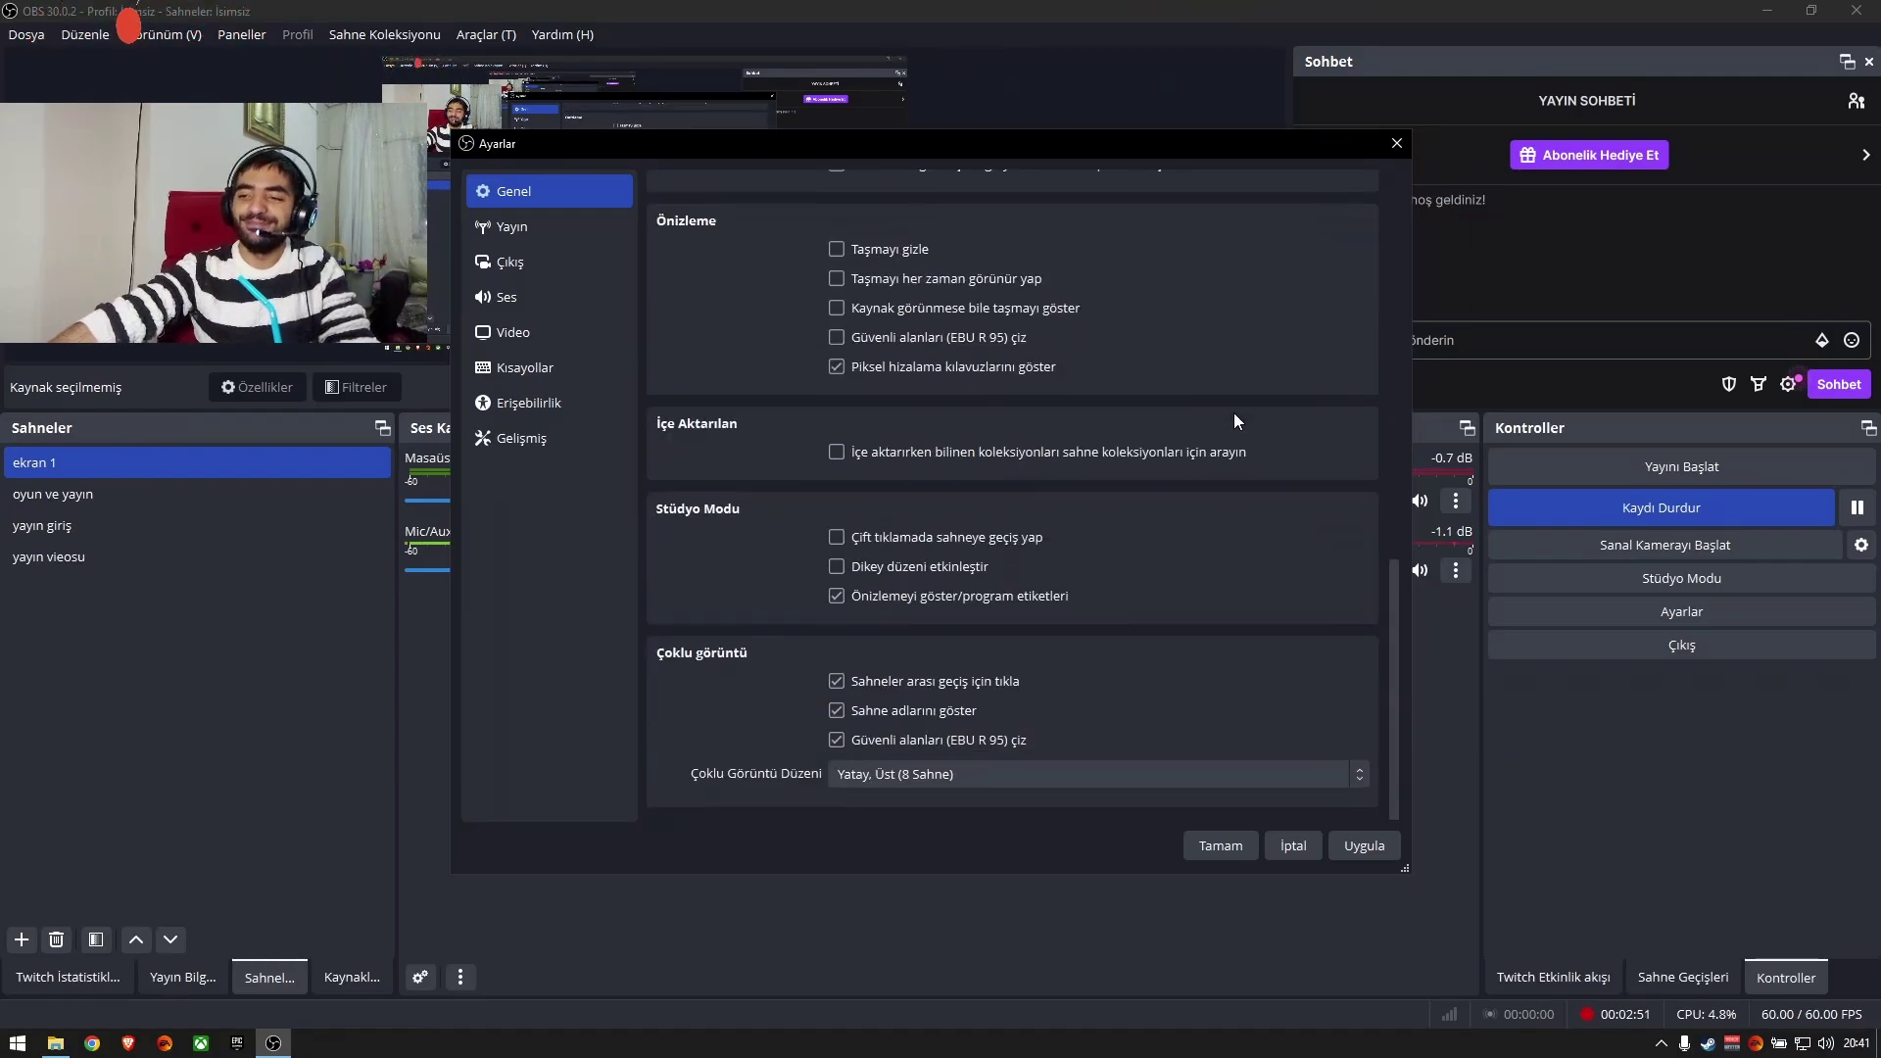
scroll(1225, 403, "up", 3)
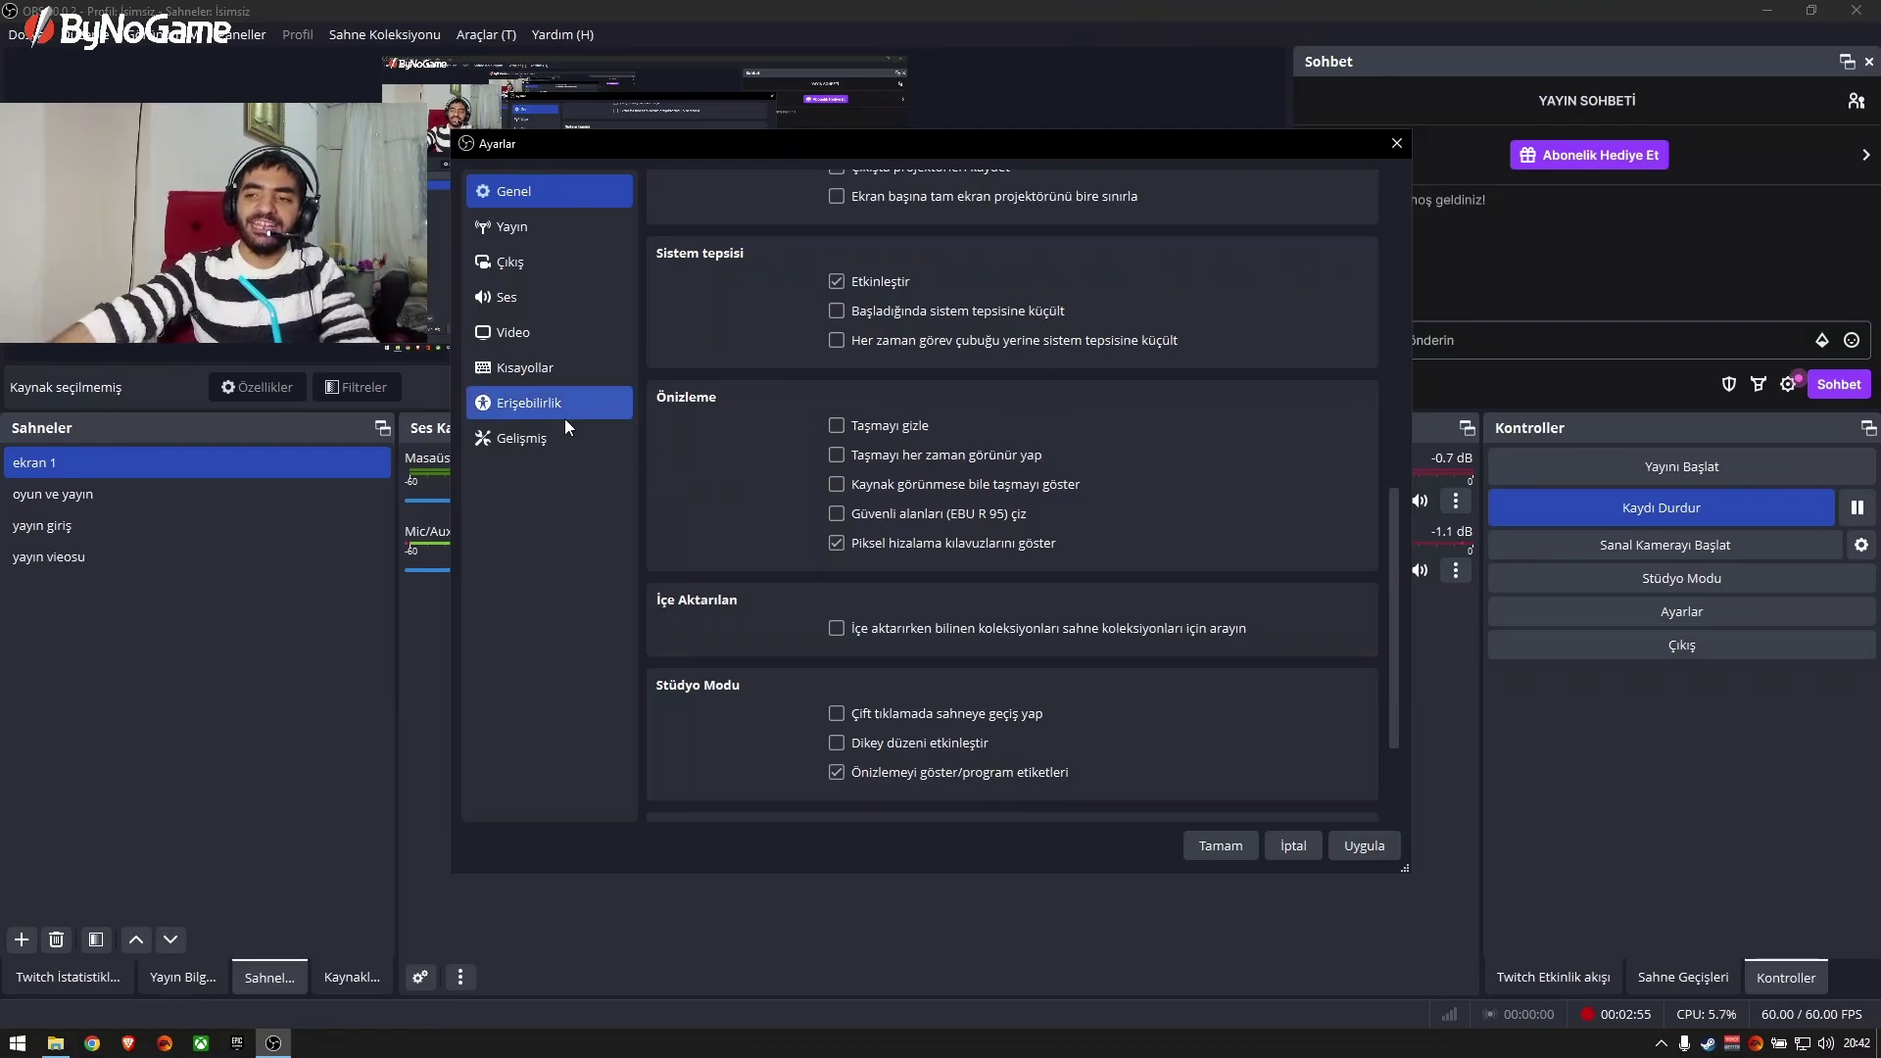
left_click(527, 232)
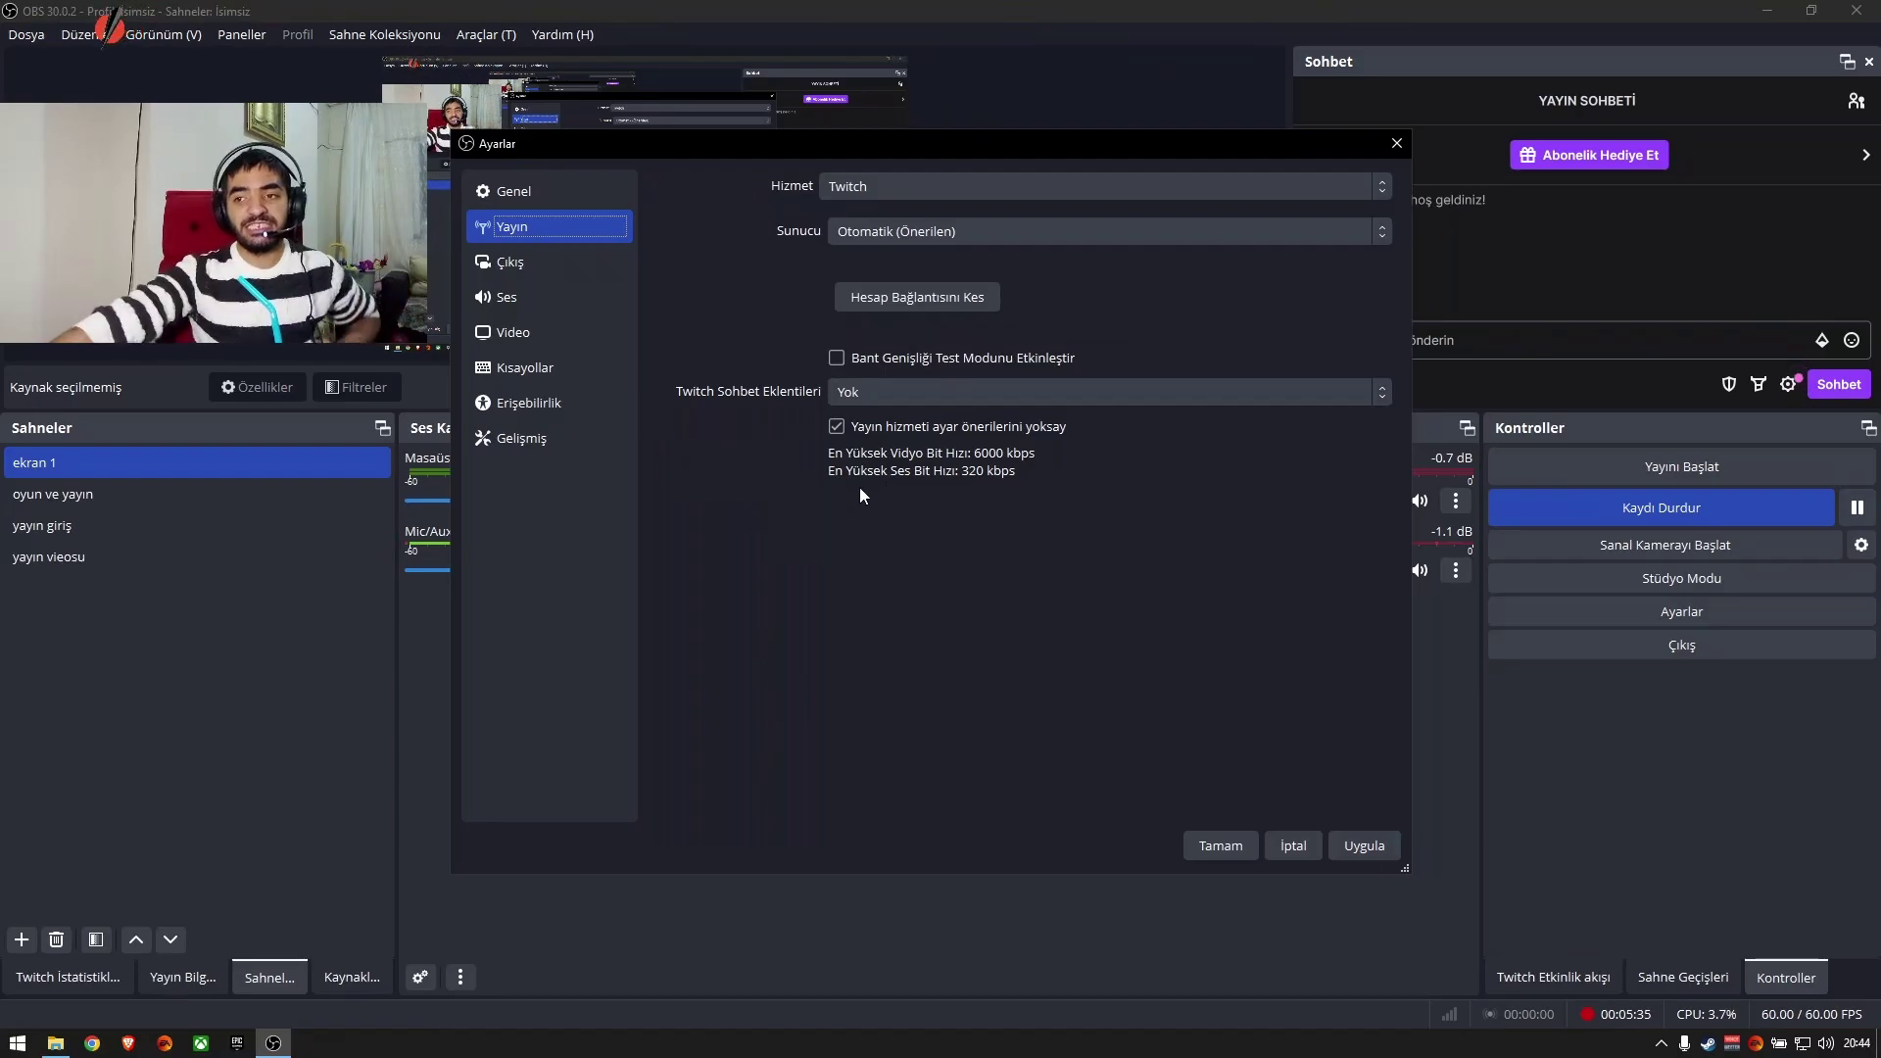
In the output settings, select Balanced as the streaming encoder preset and review the recording options
left_click(529, 265)
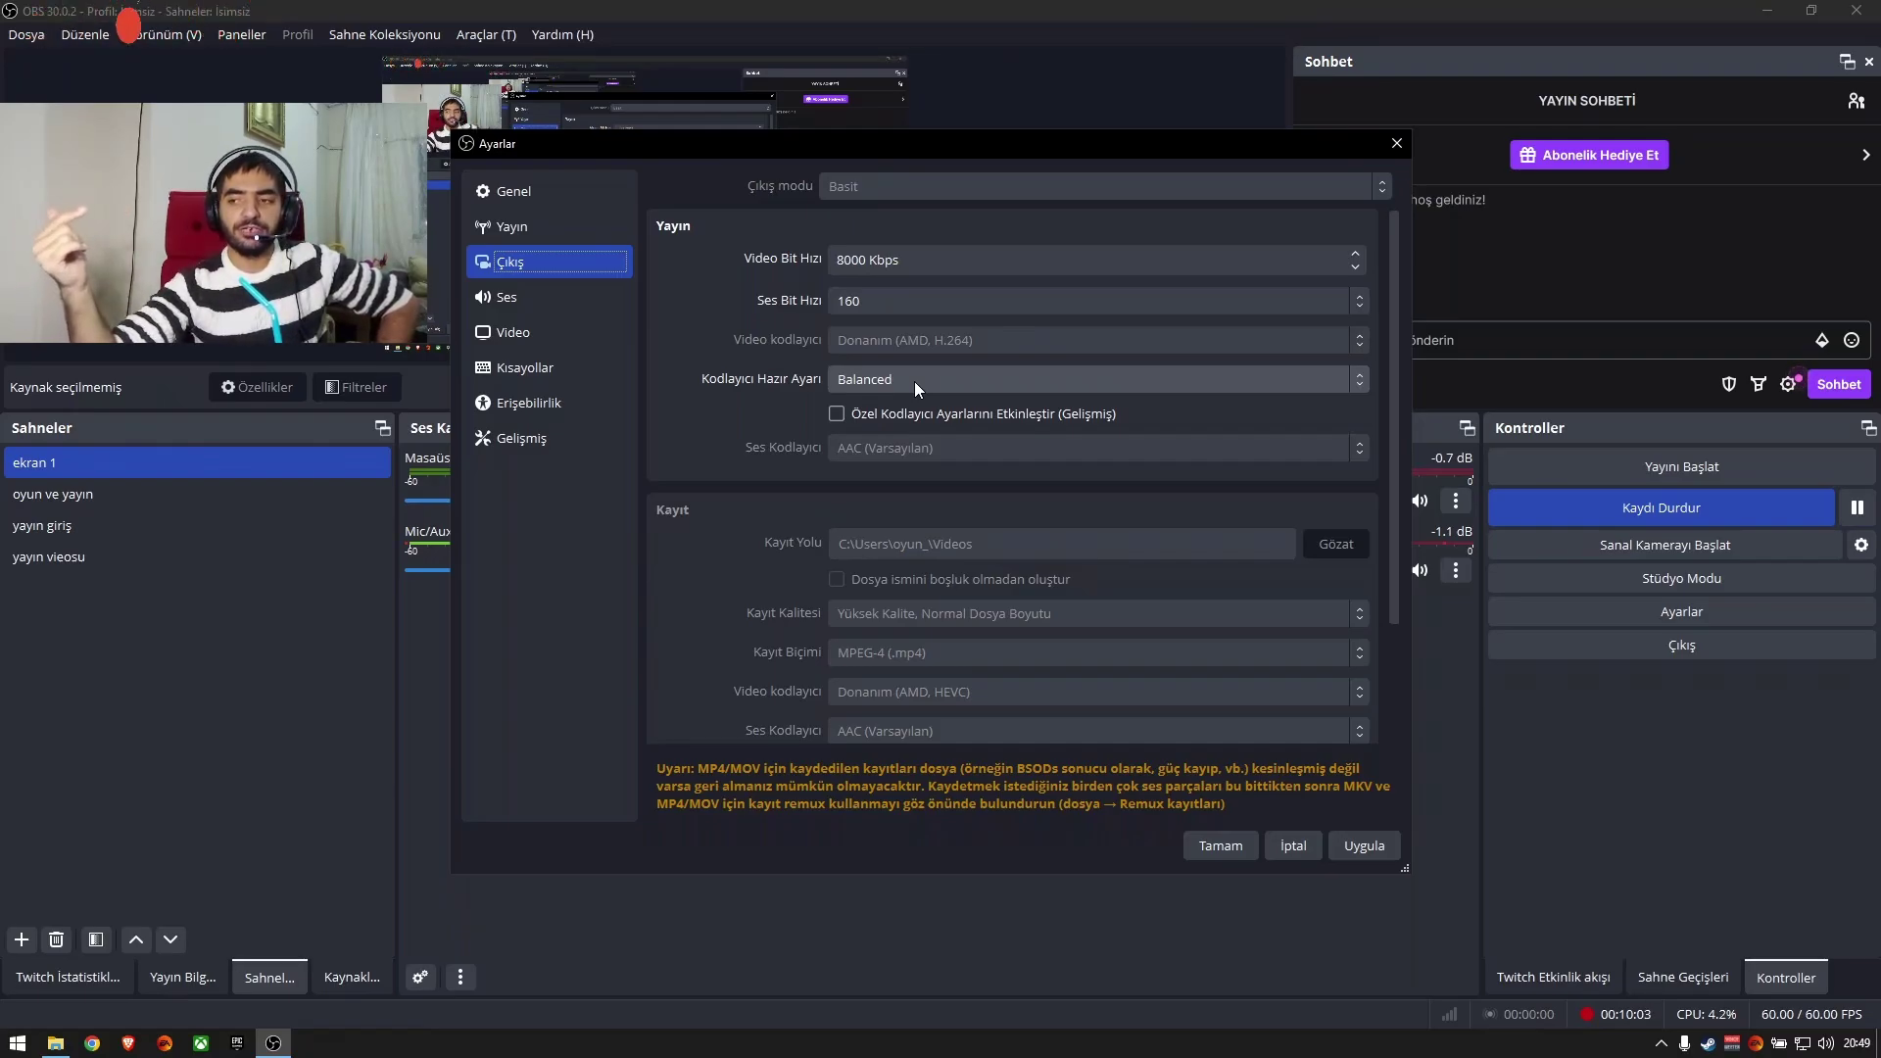
left_click(1019, 372)
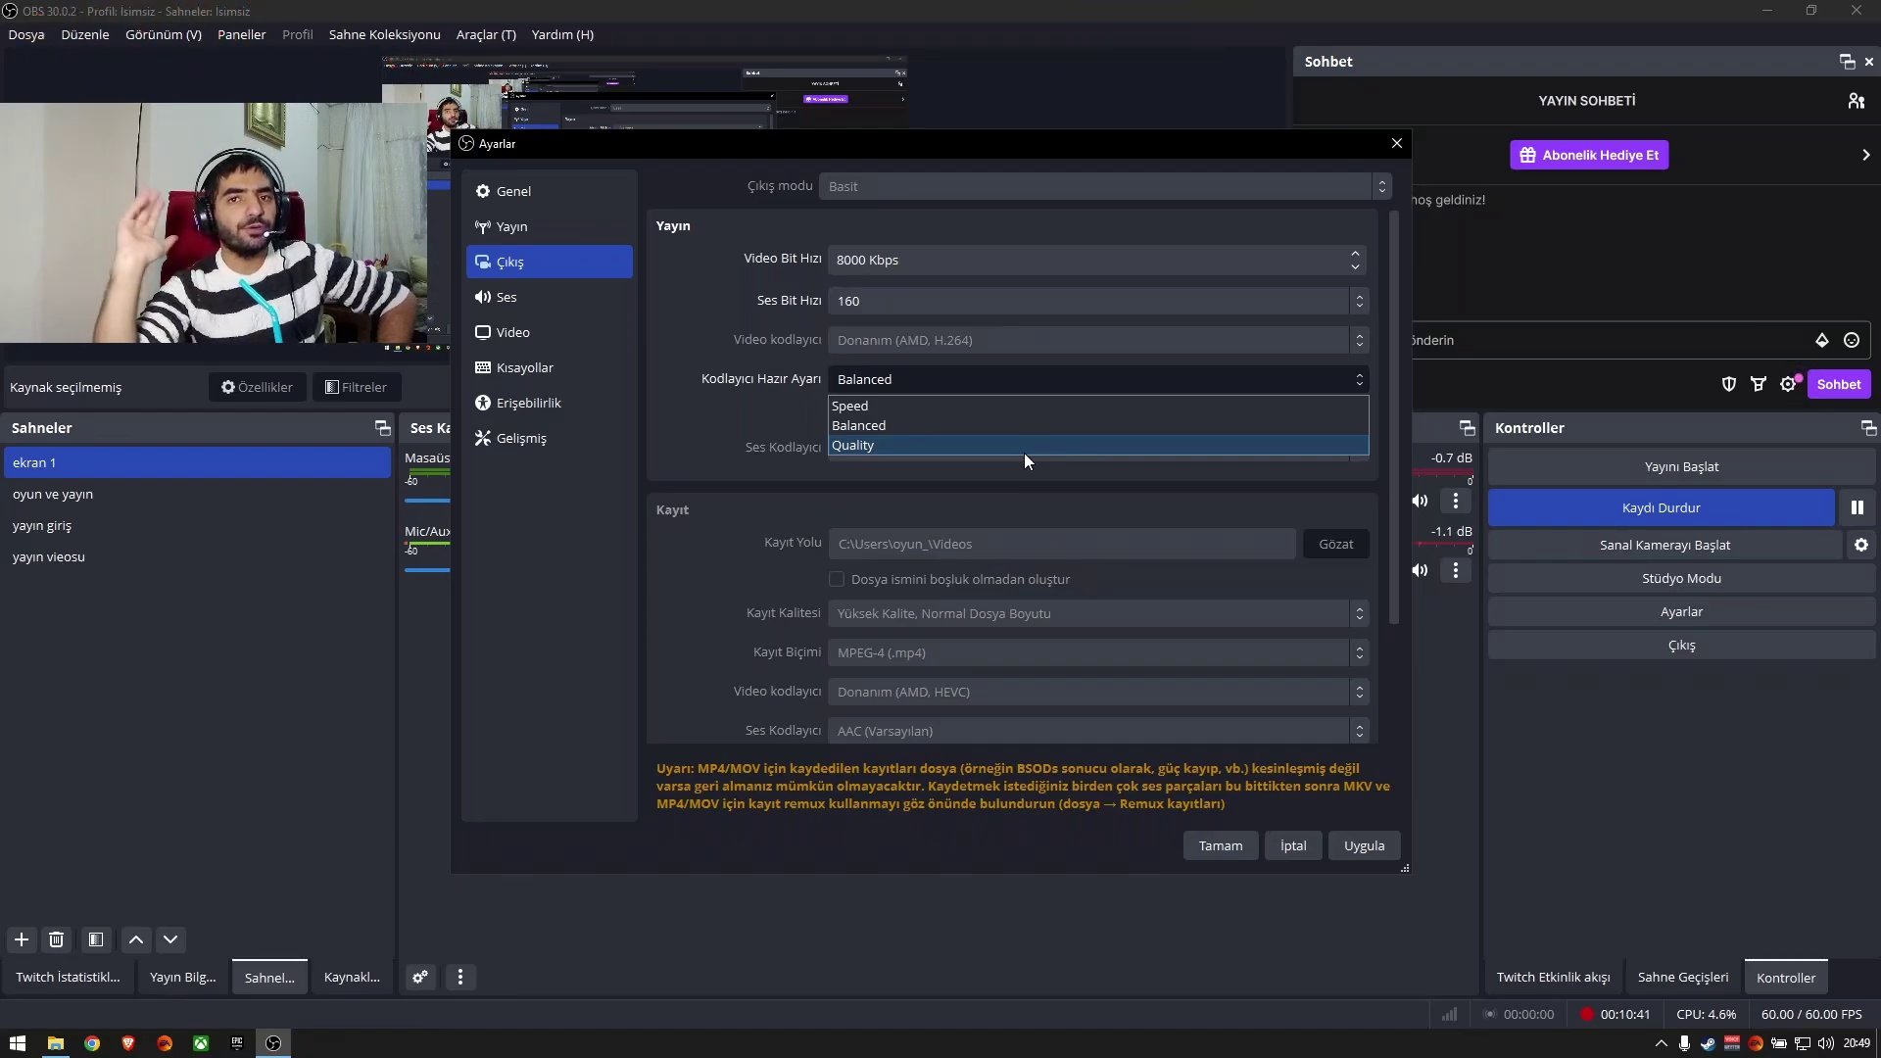
left_click(897, 429)
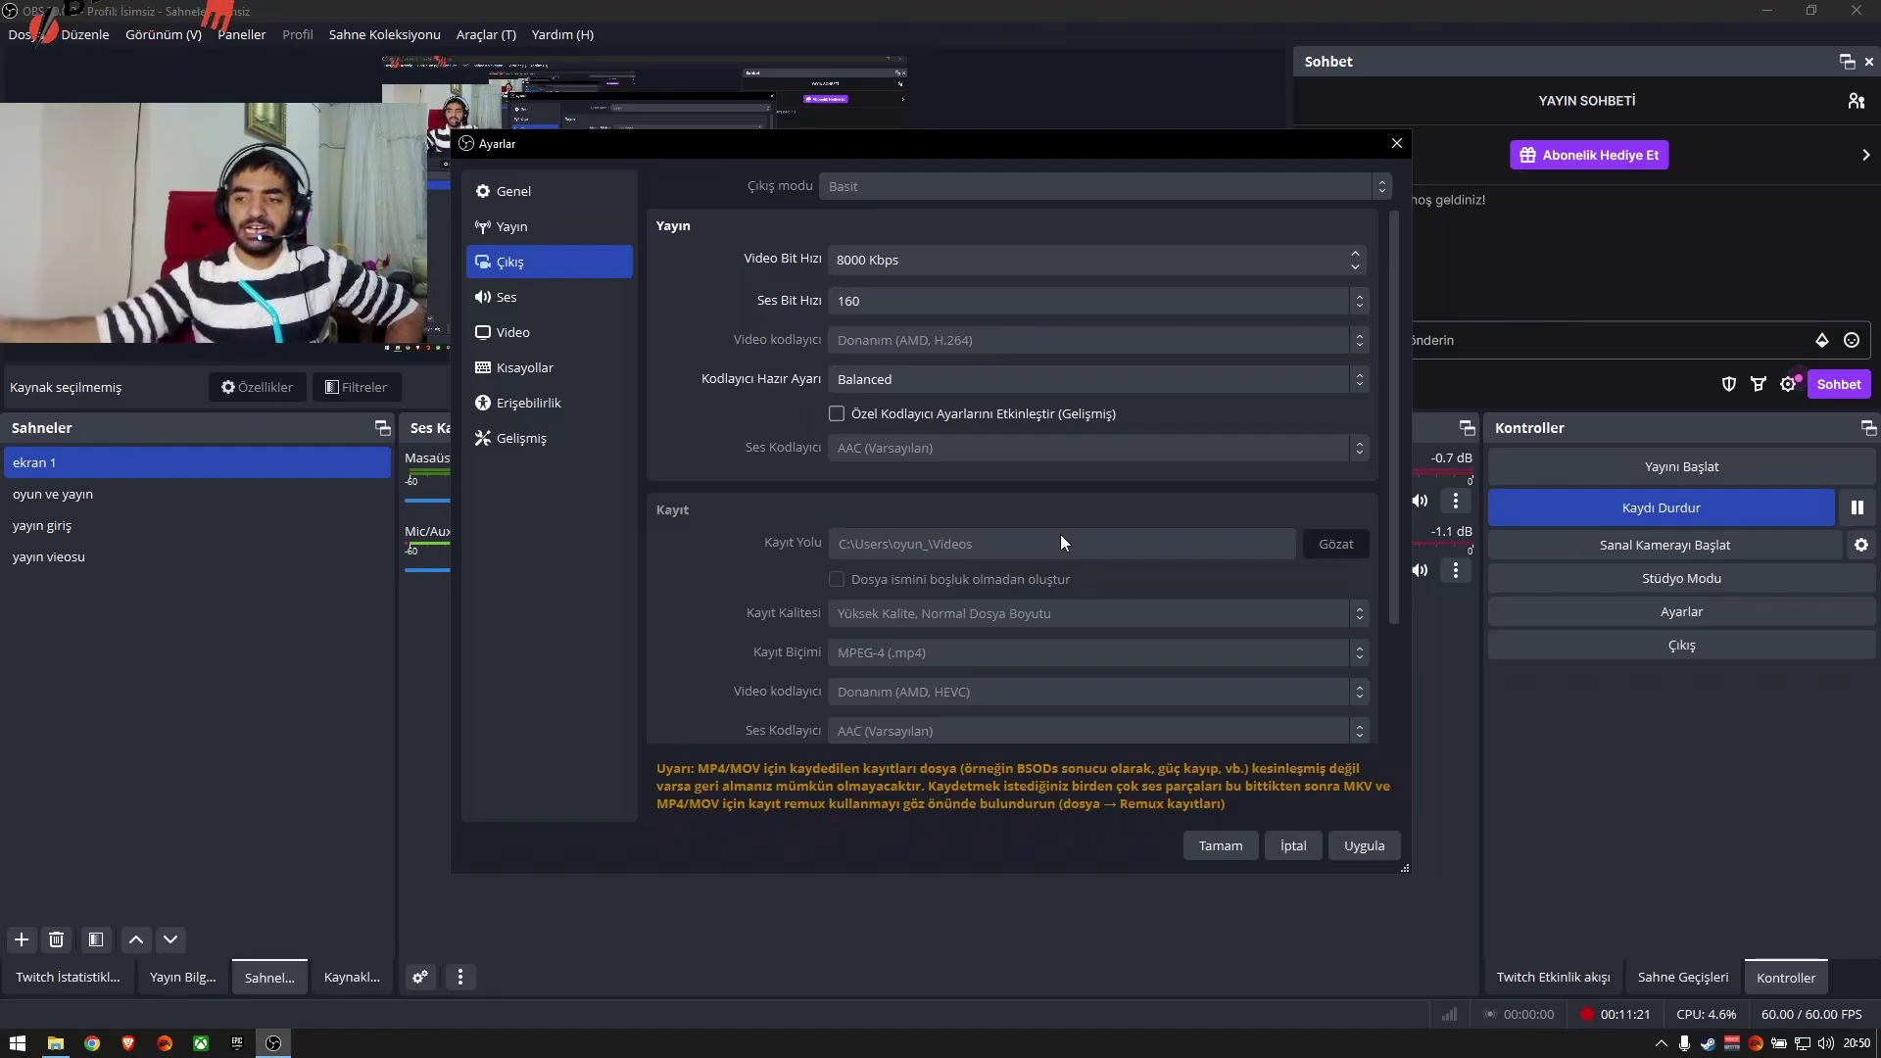
scroll(987, 519, "down", 3)
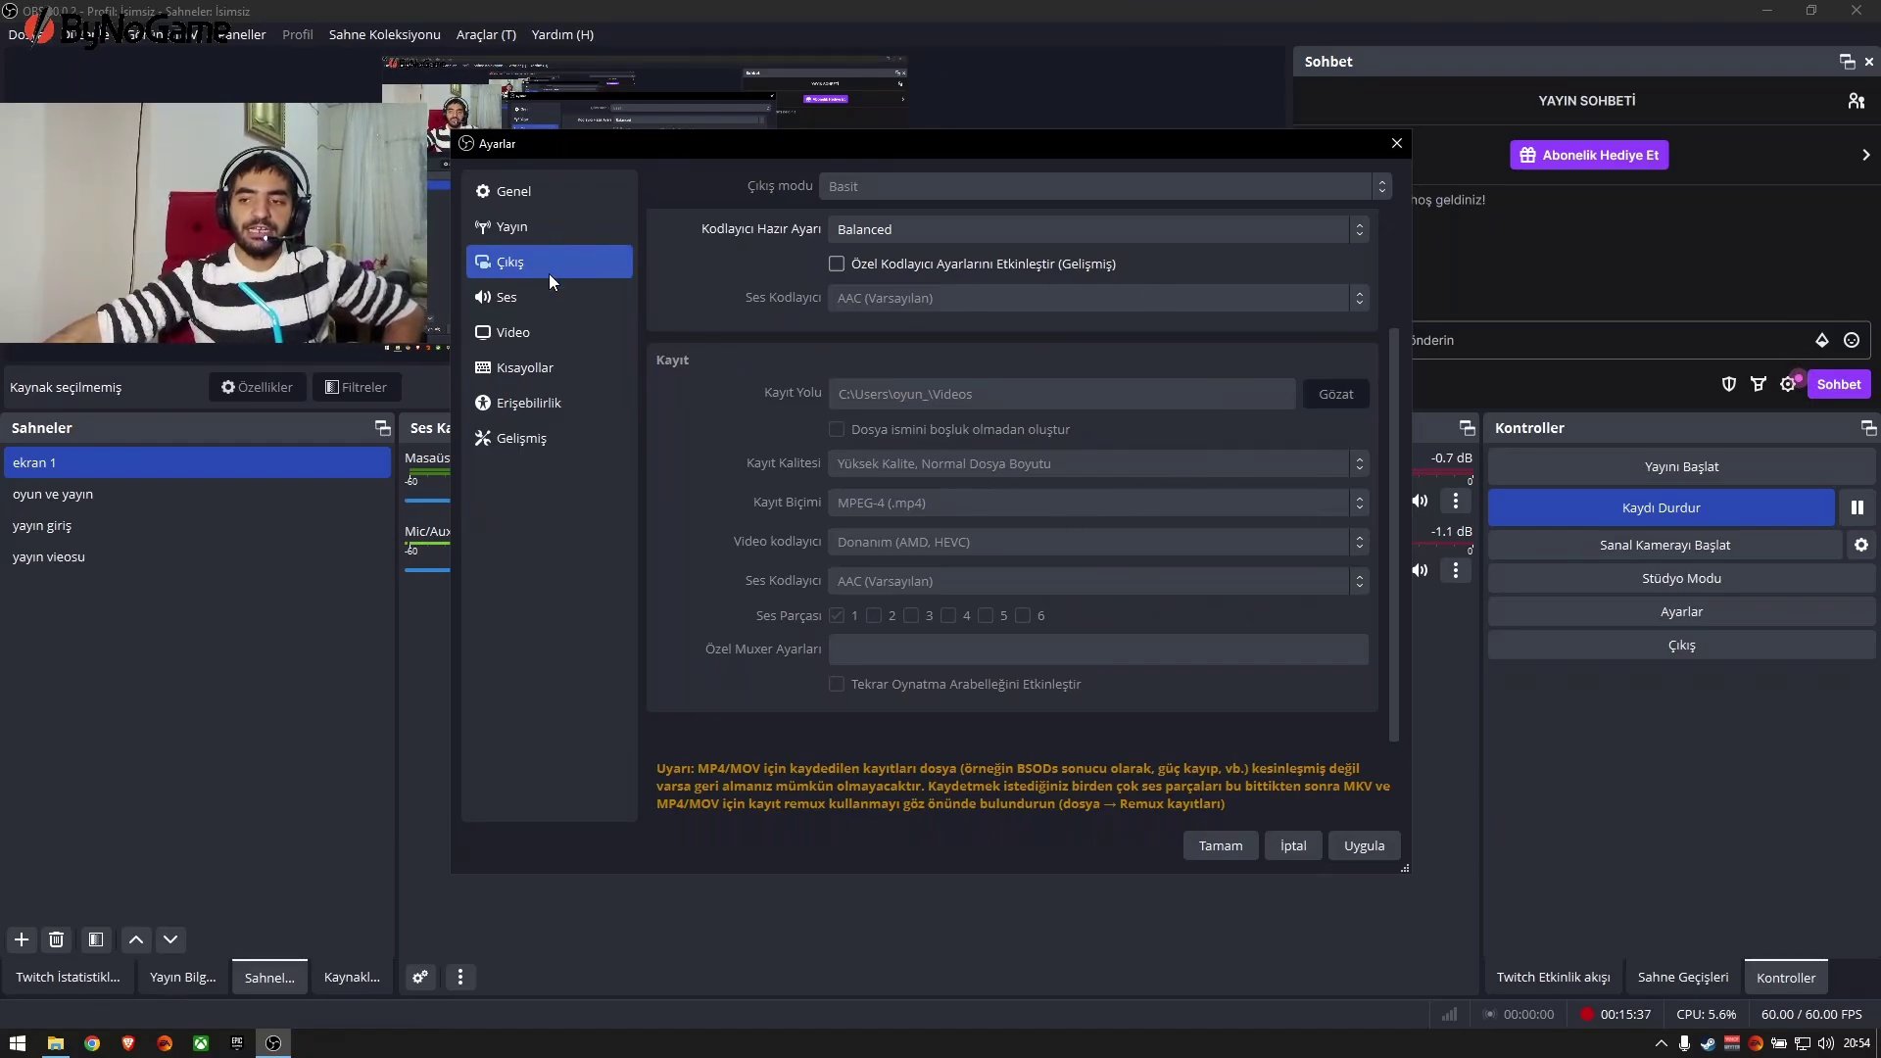
Examine the audio settings, including the global audio devices, meters and advanced monitoring options
left_click(534, 296)
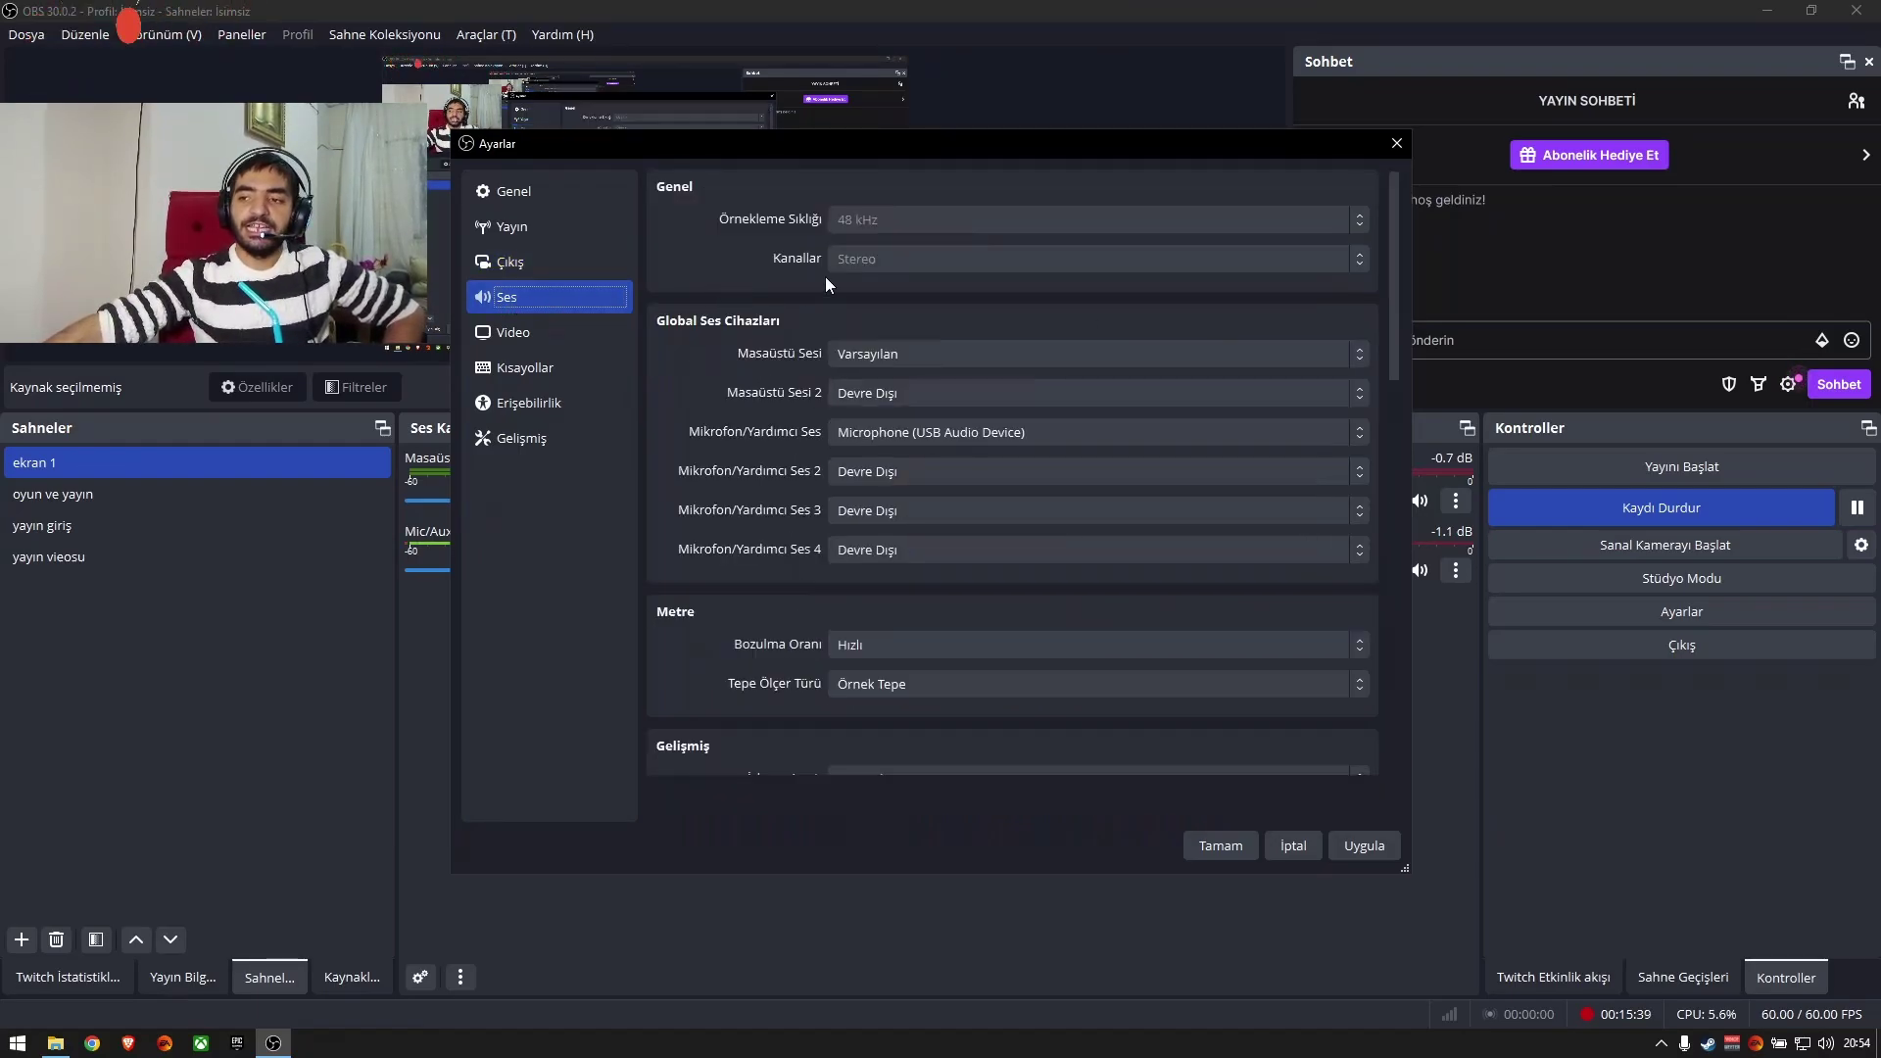
scroll(980, 273, "down", 2)
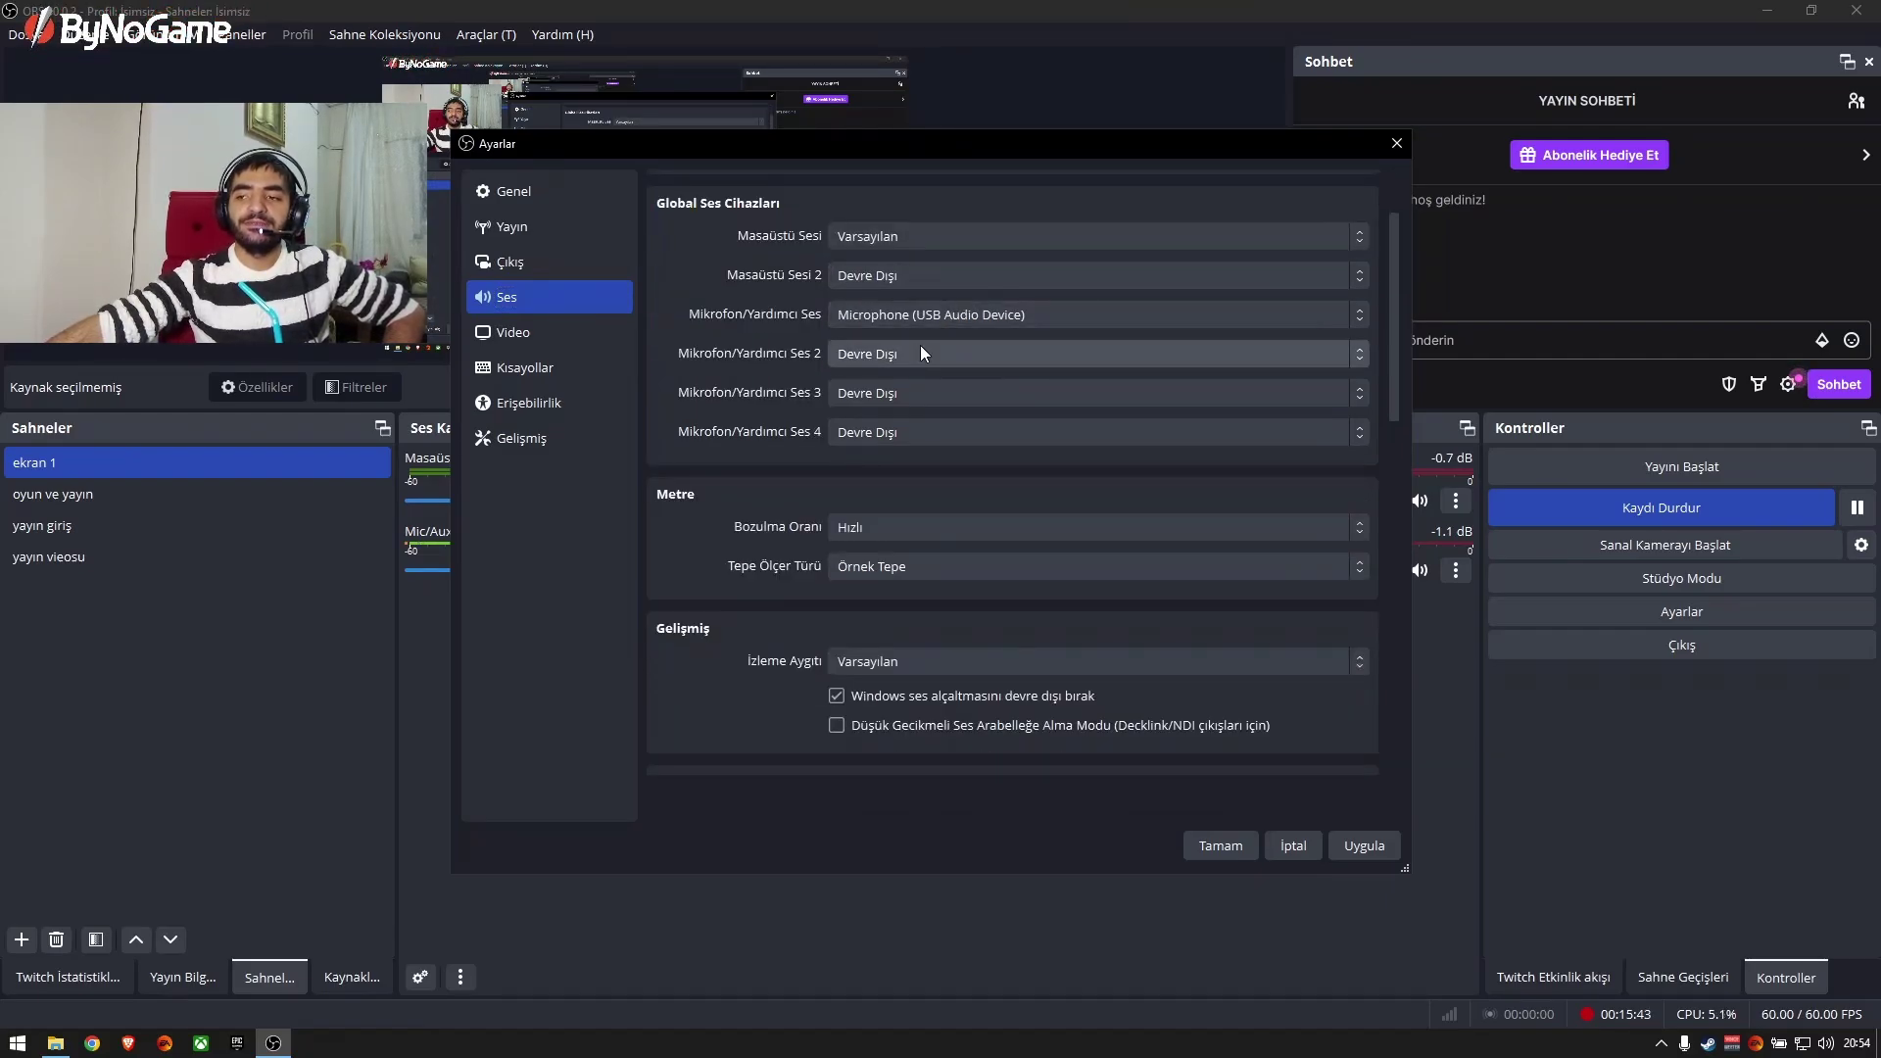
scroll(757, 568, "up", 2)
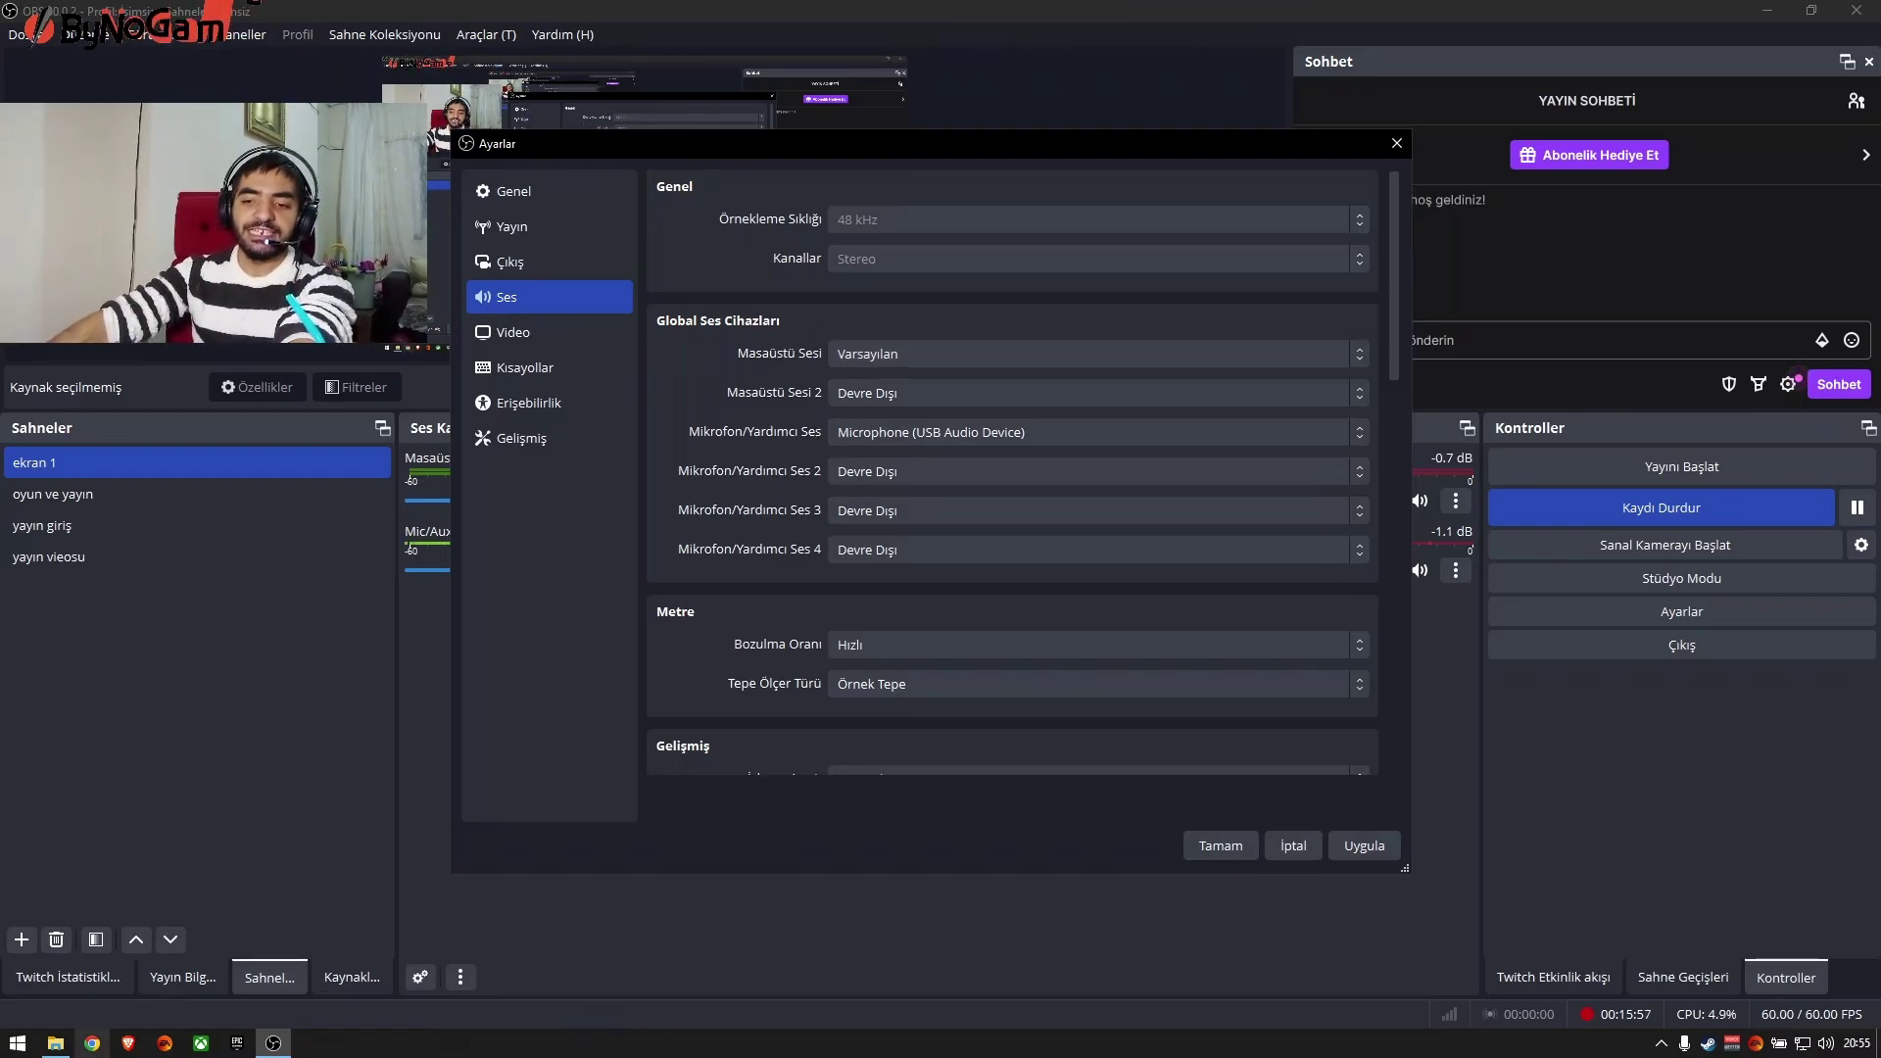
Switch to the Windows Control Panel's sound settings and make VoiceMeeter Aux Input the default playback device, closing Control Panel
key("super")
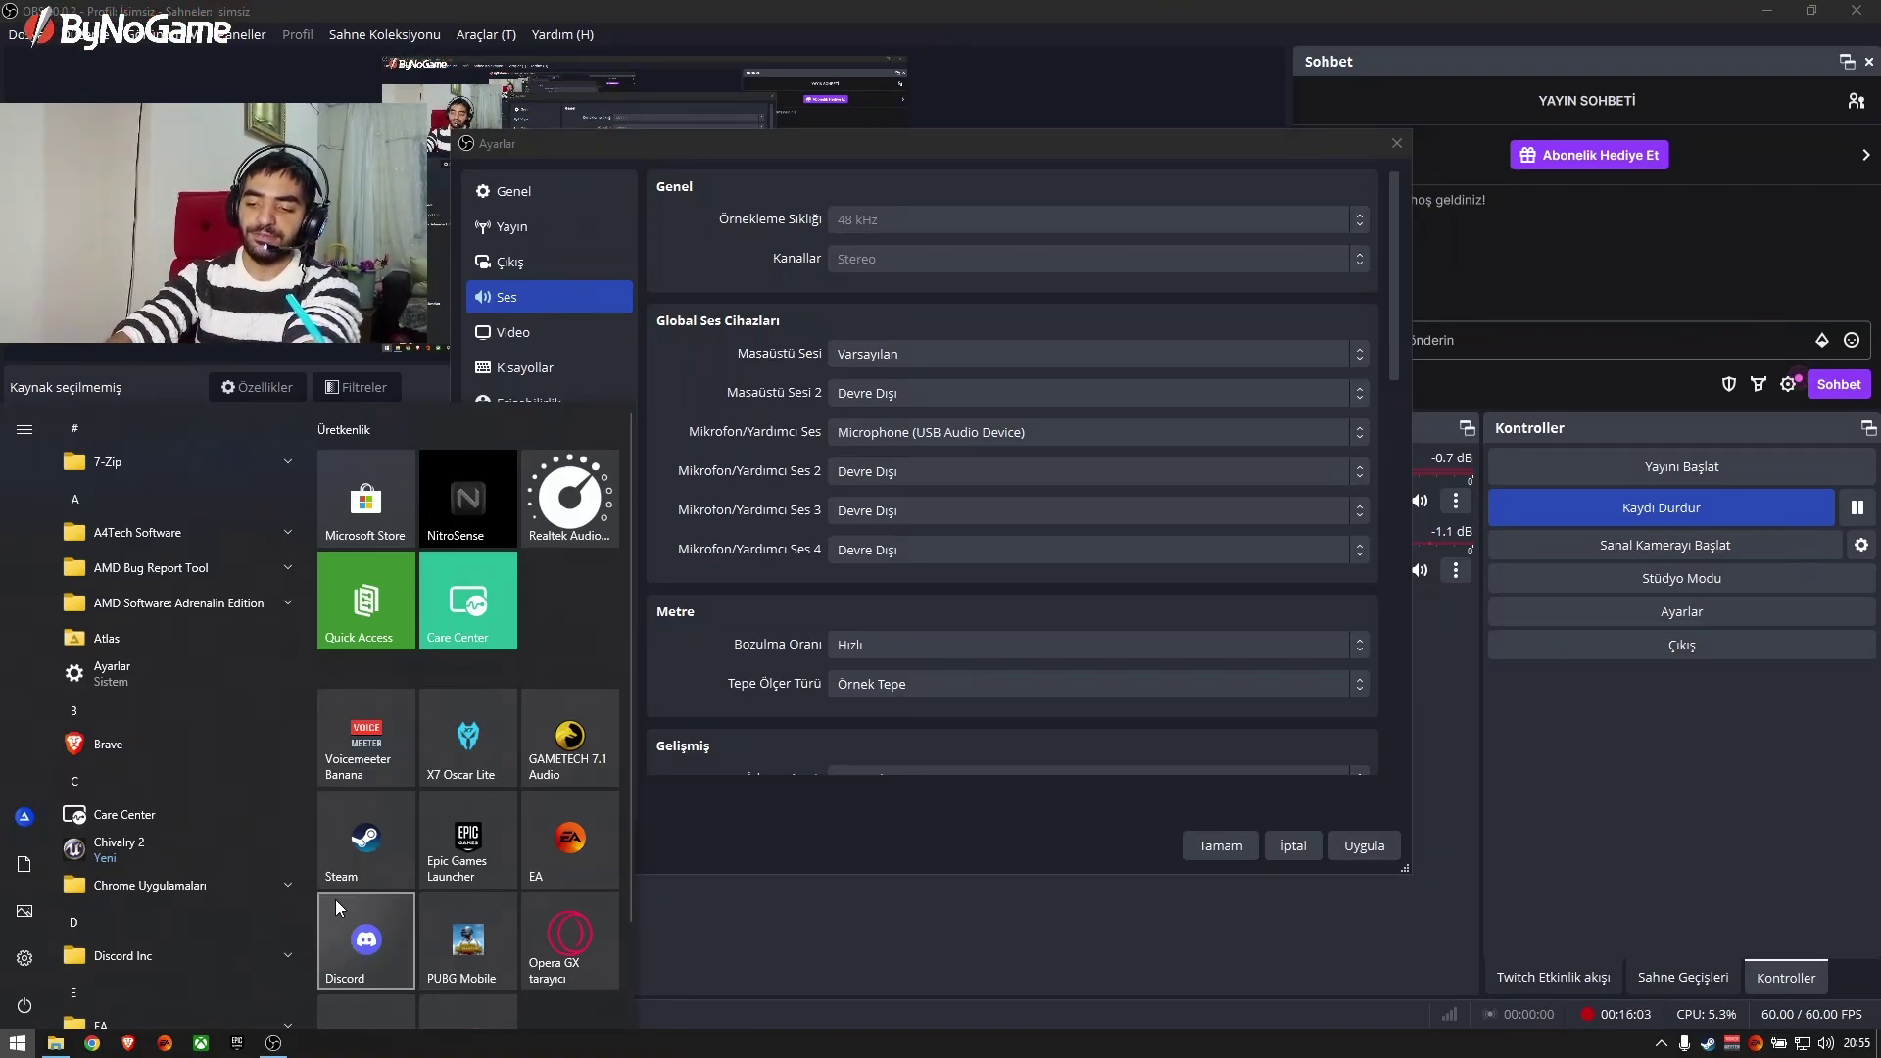
type("ma")
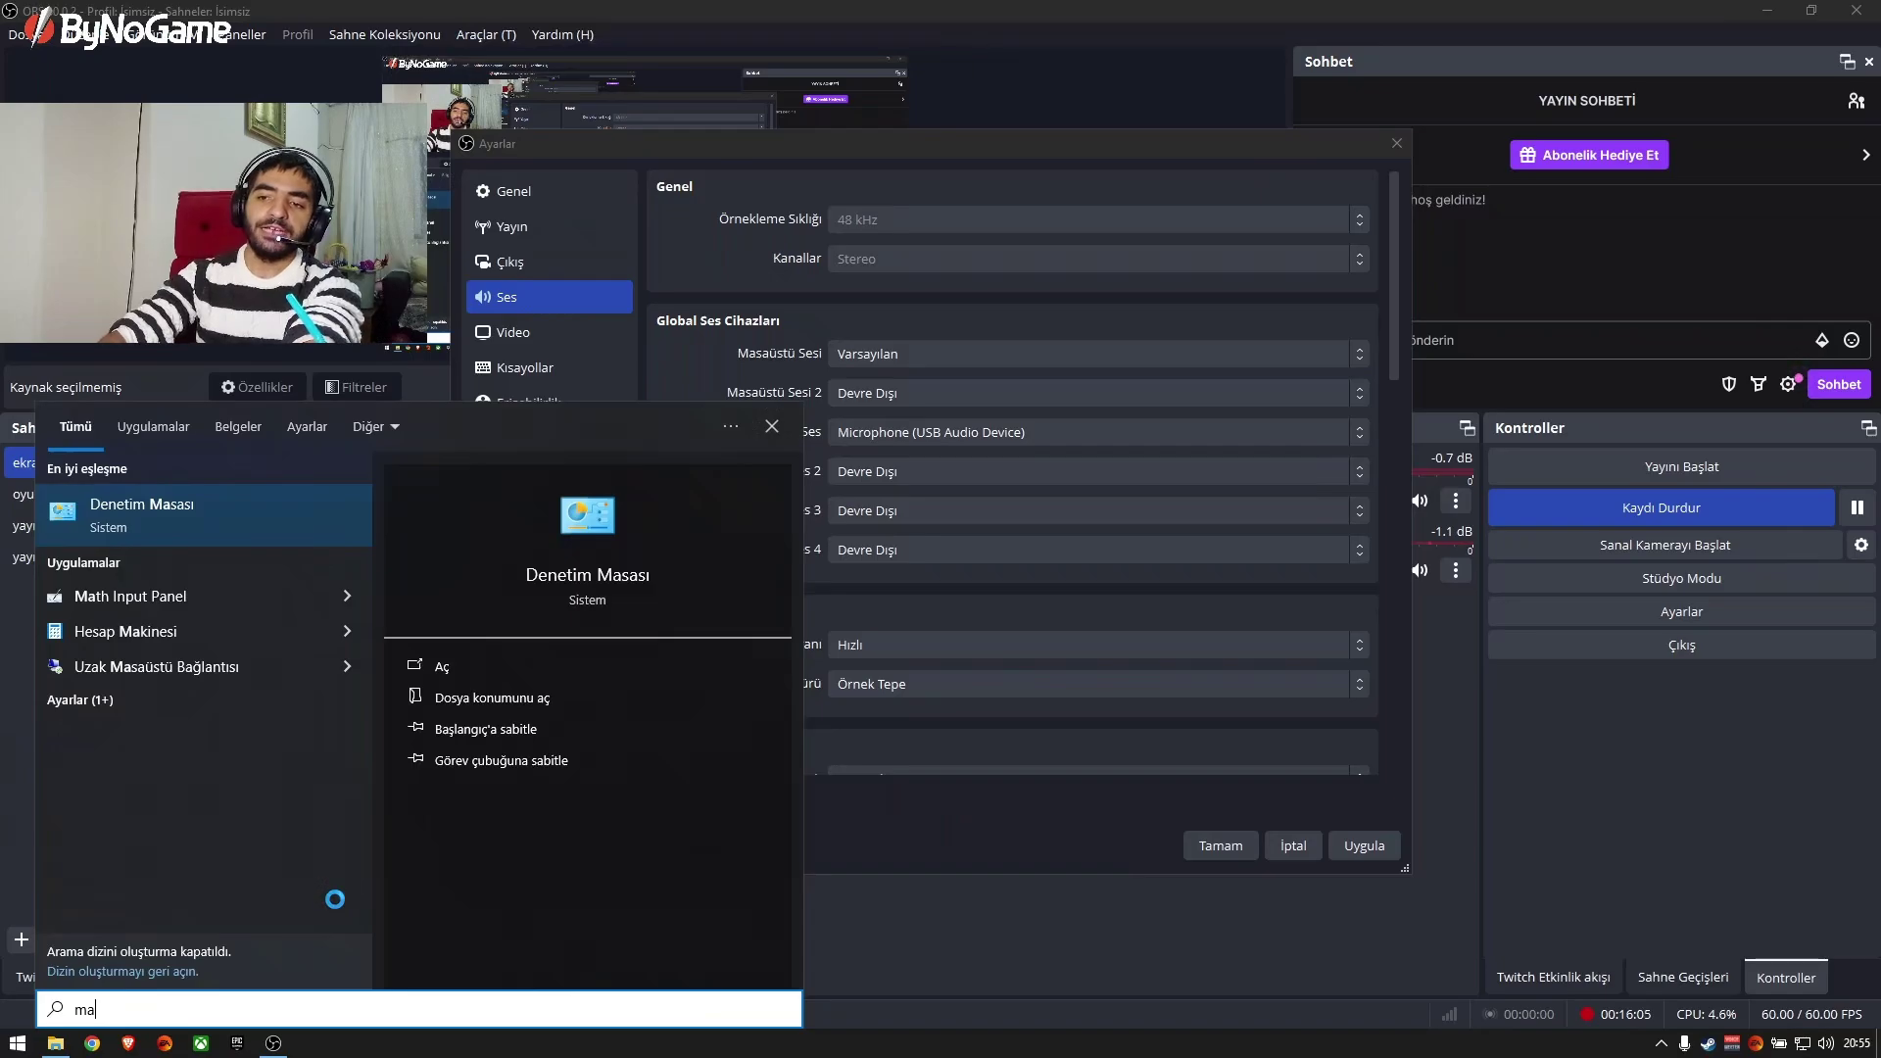
key("Return")
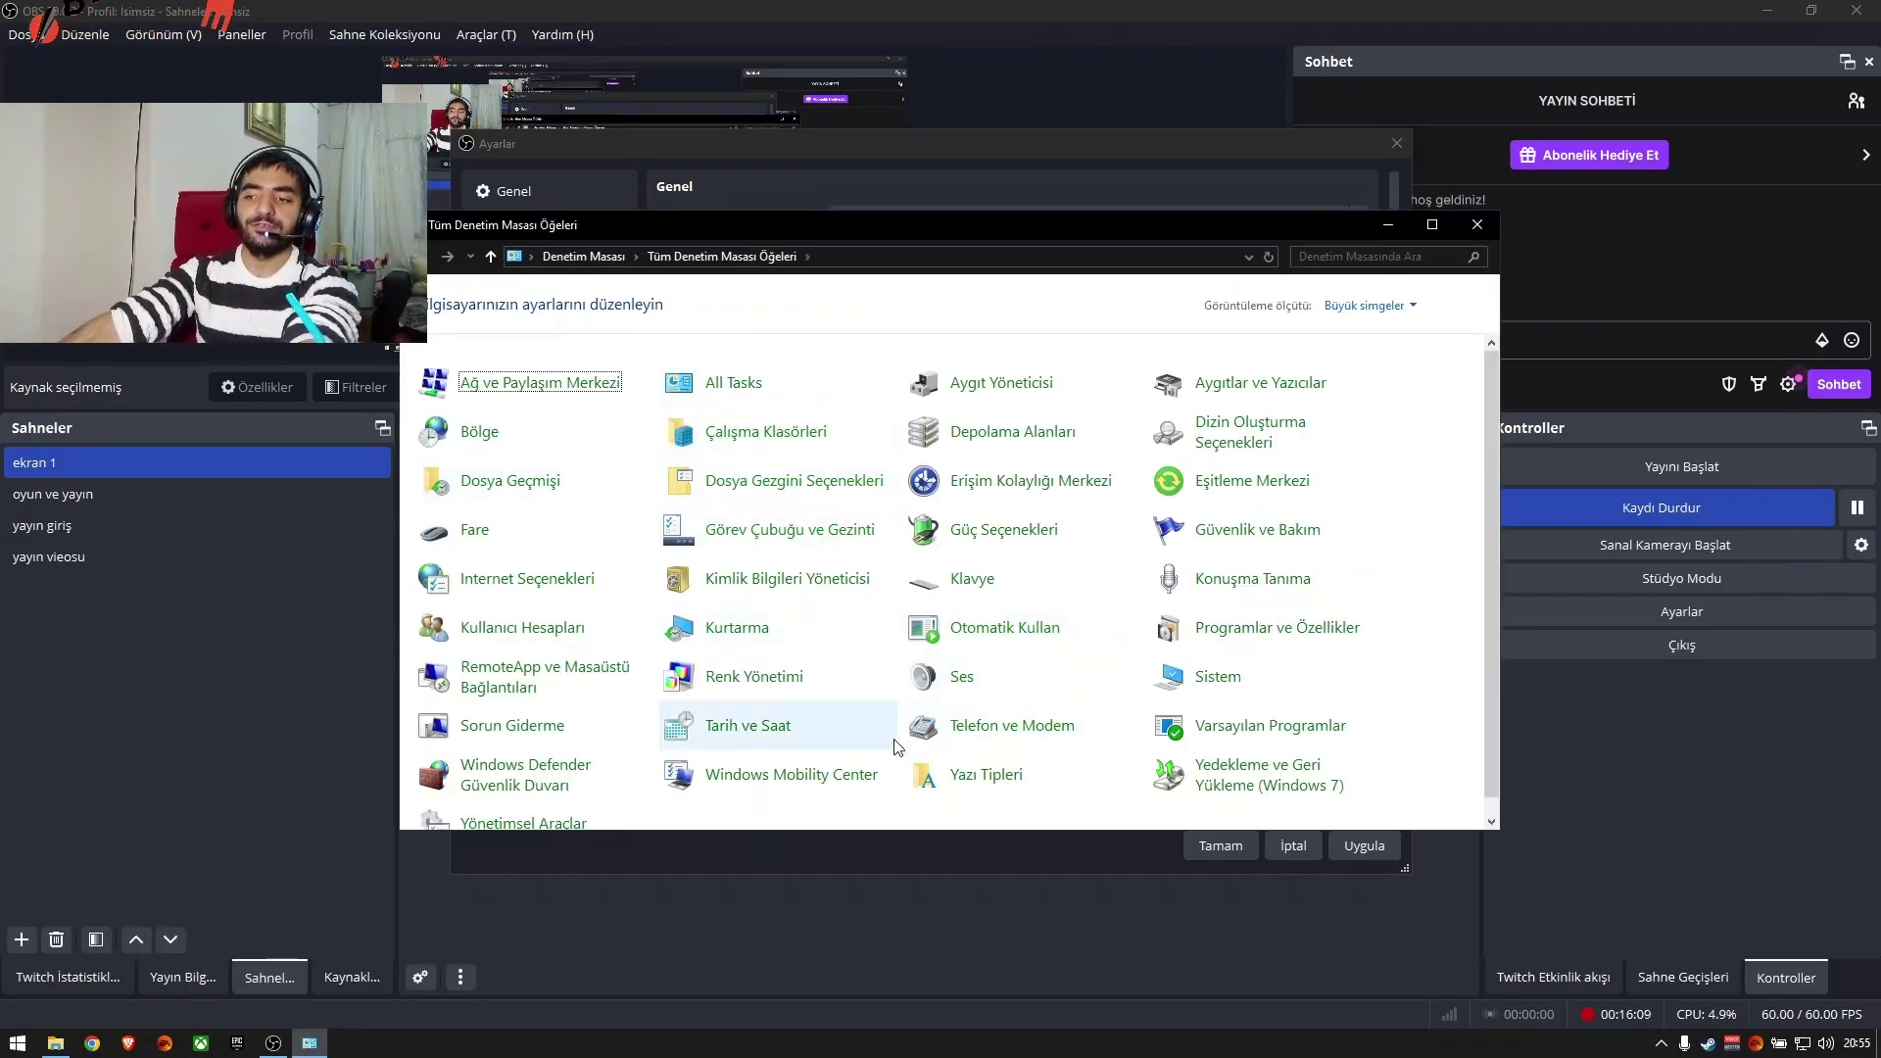
left_click(965, 699)
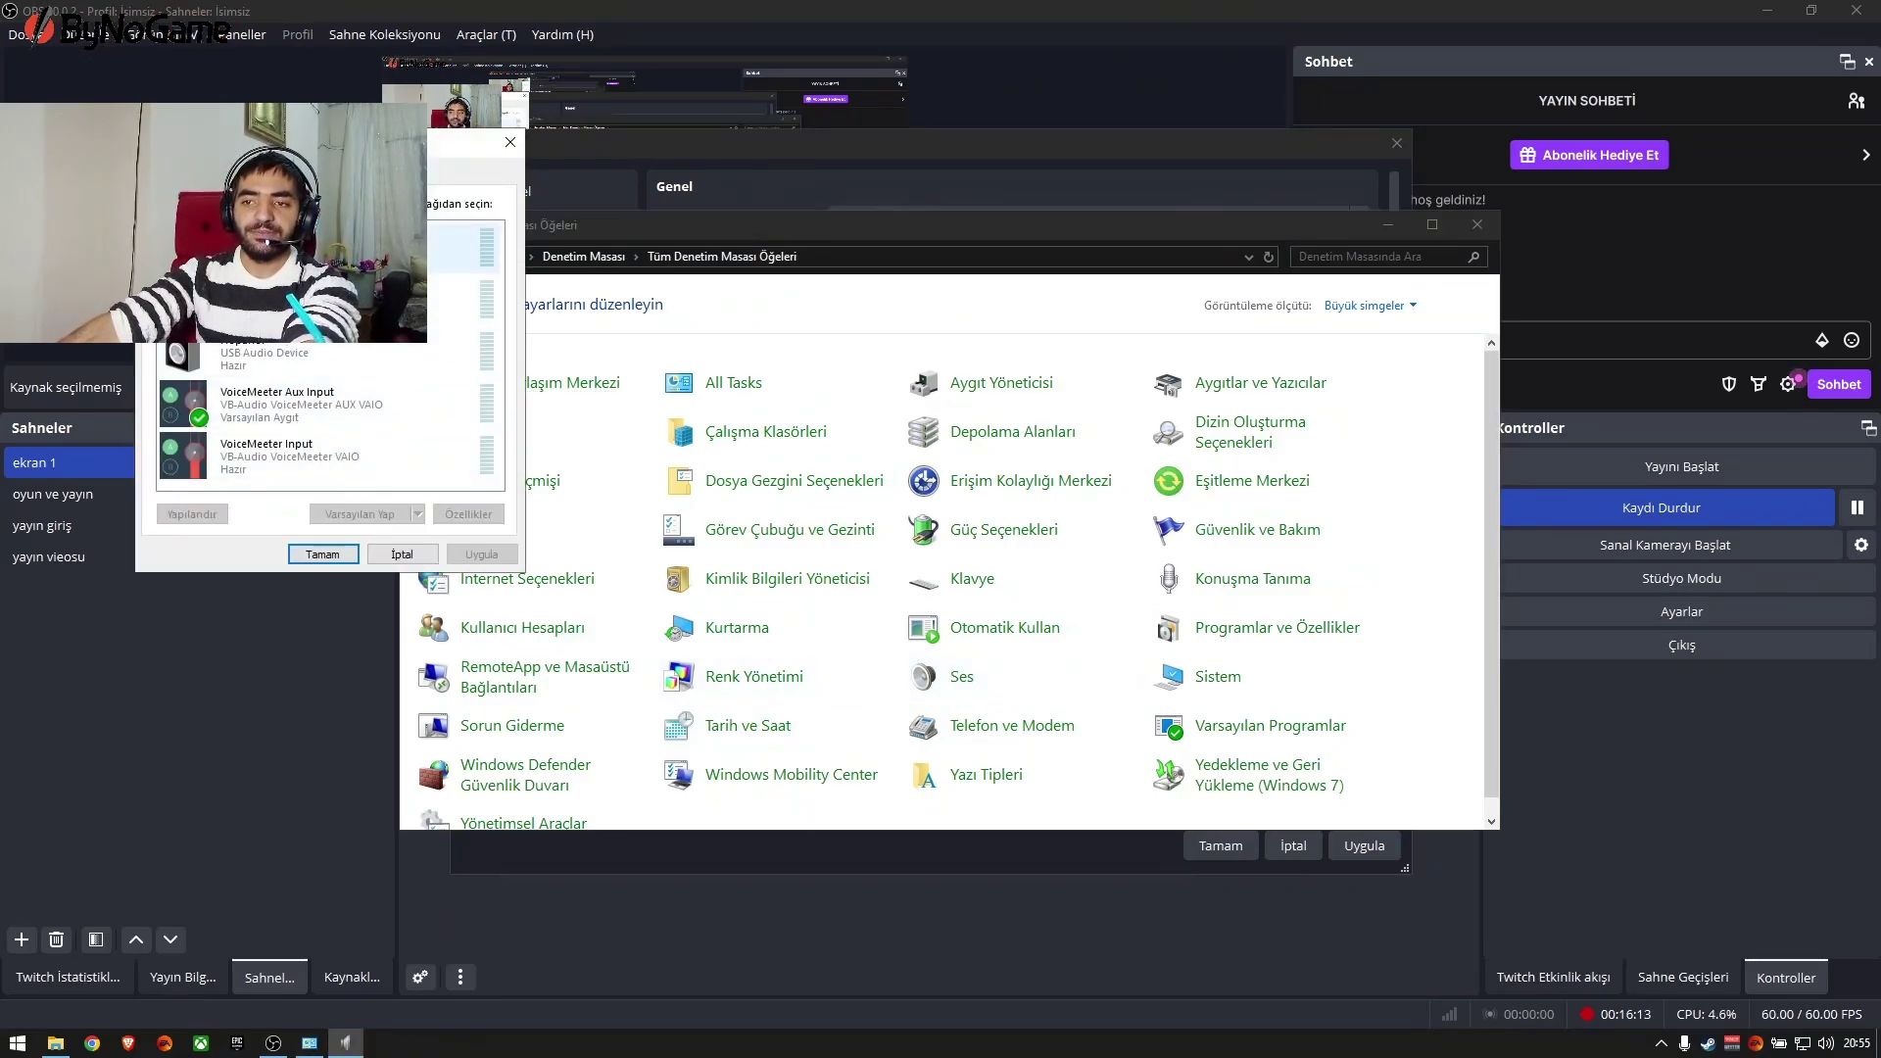
left_click(455, 248)
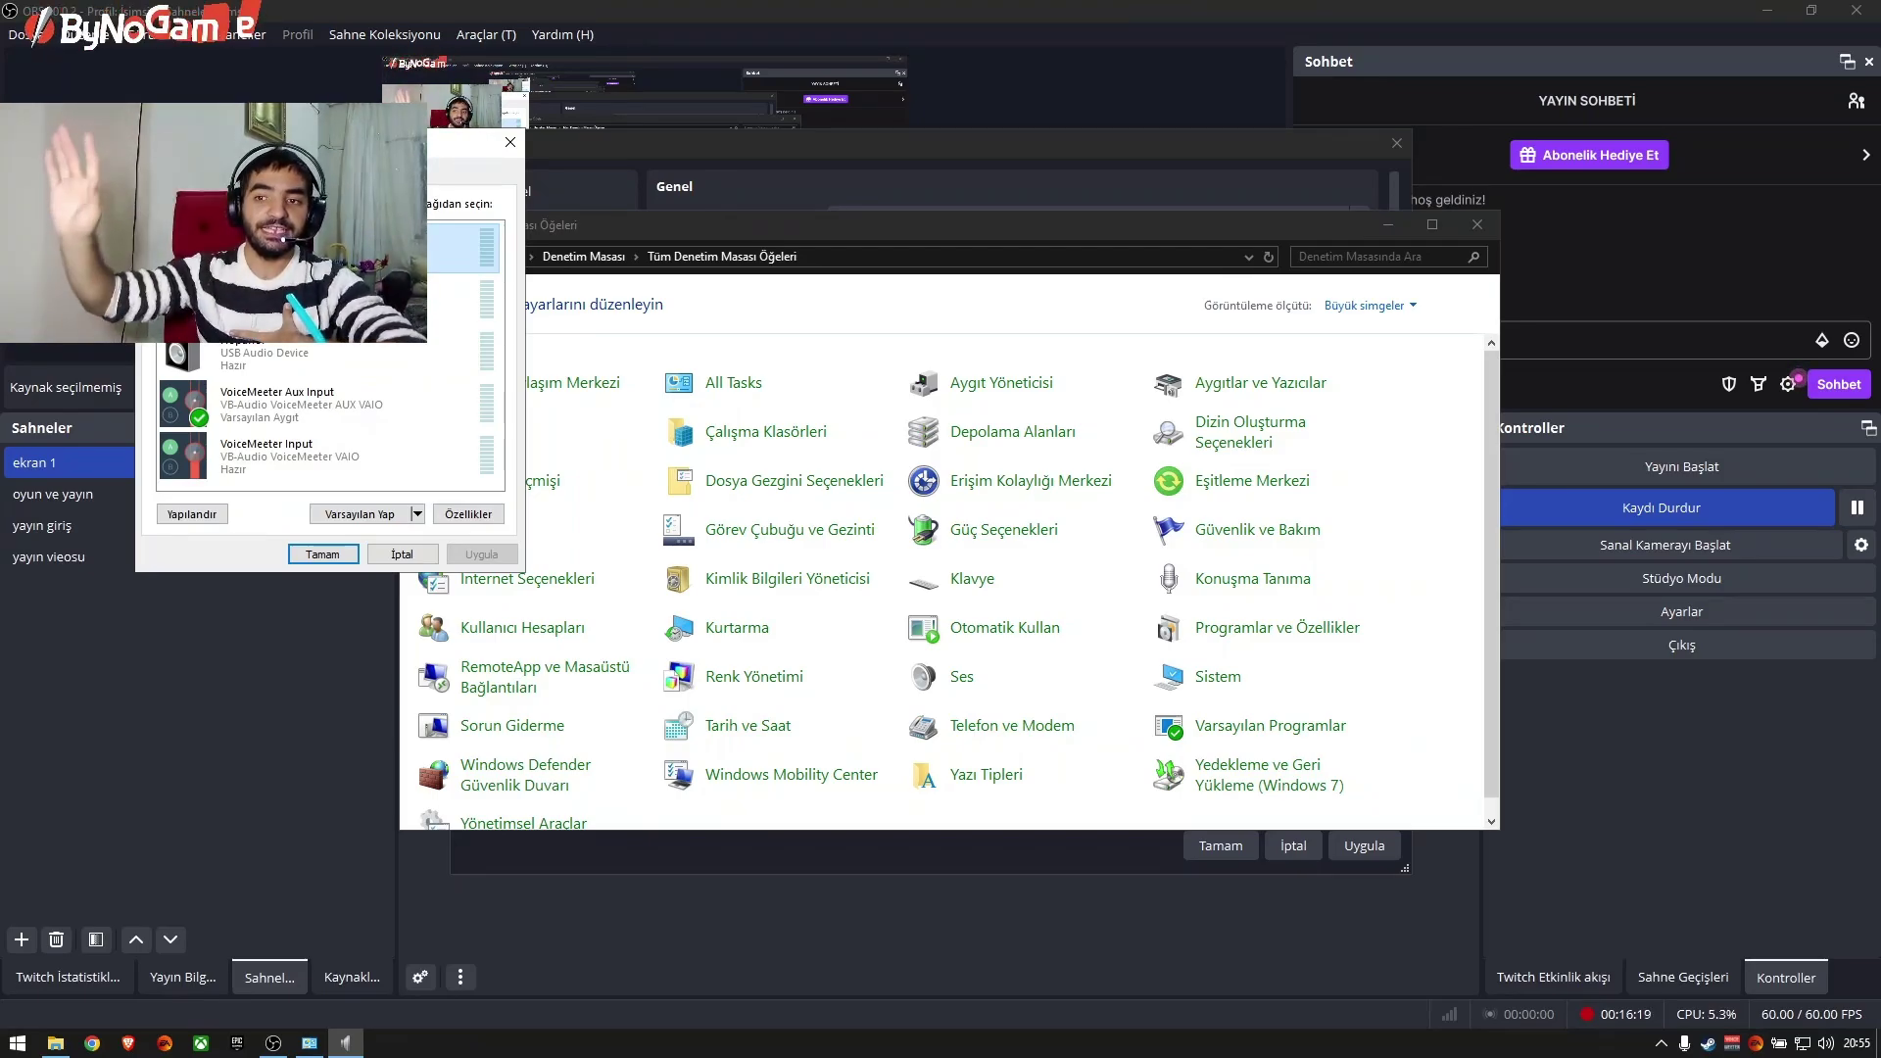
left_click(266, 422)
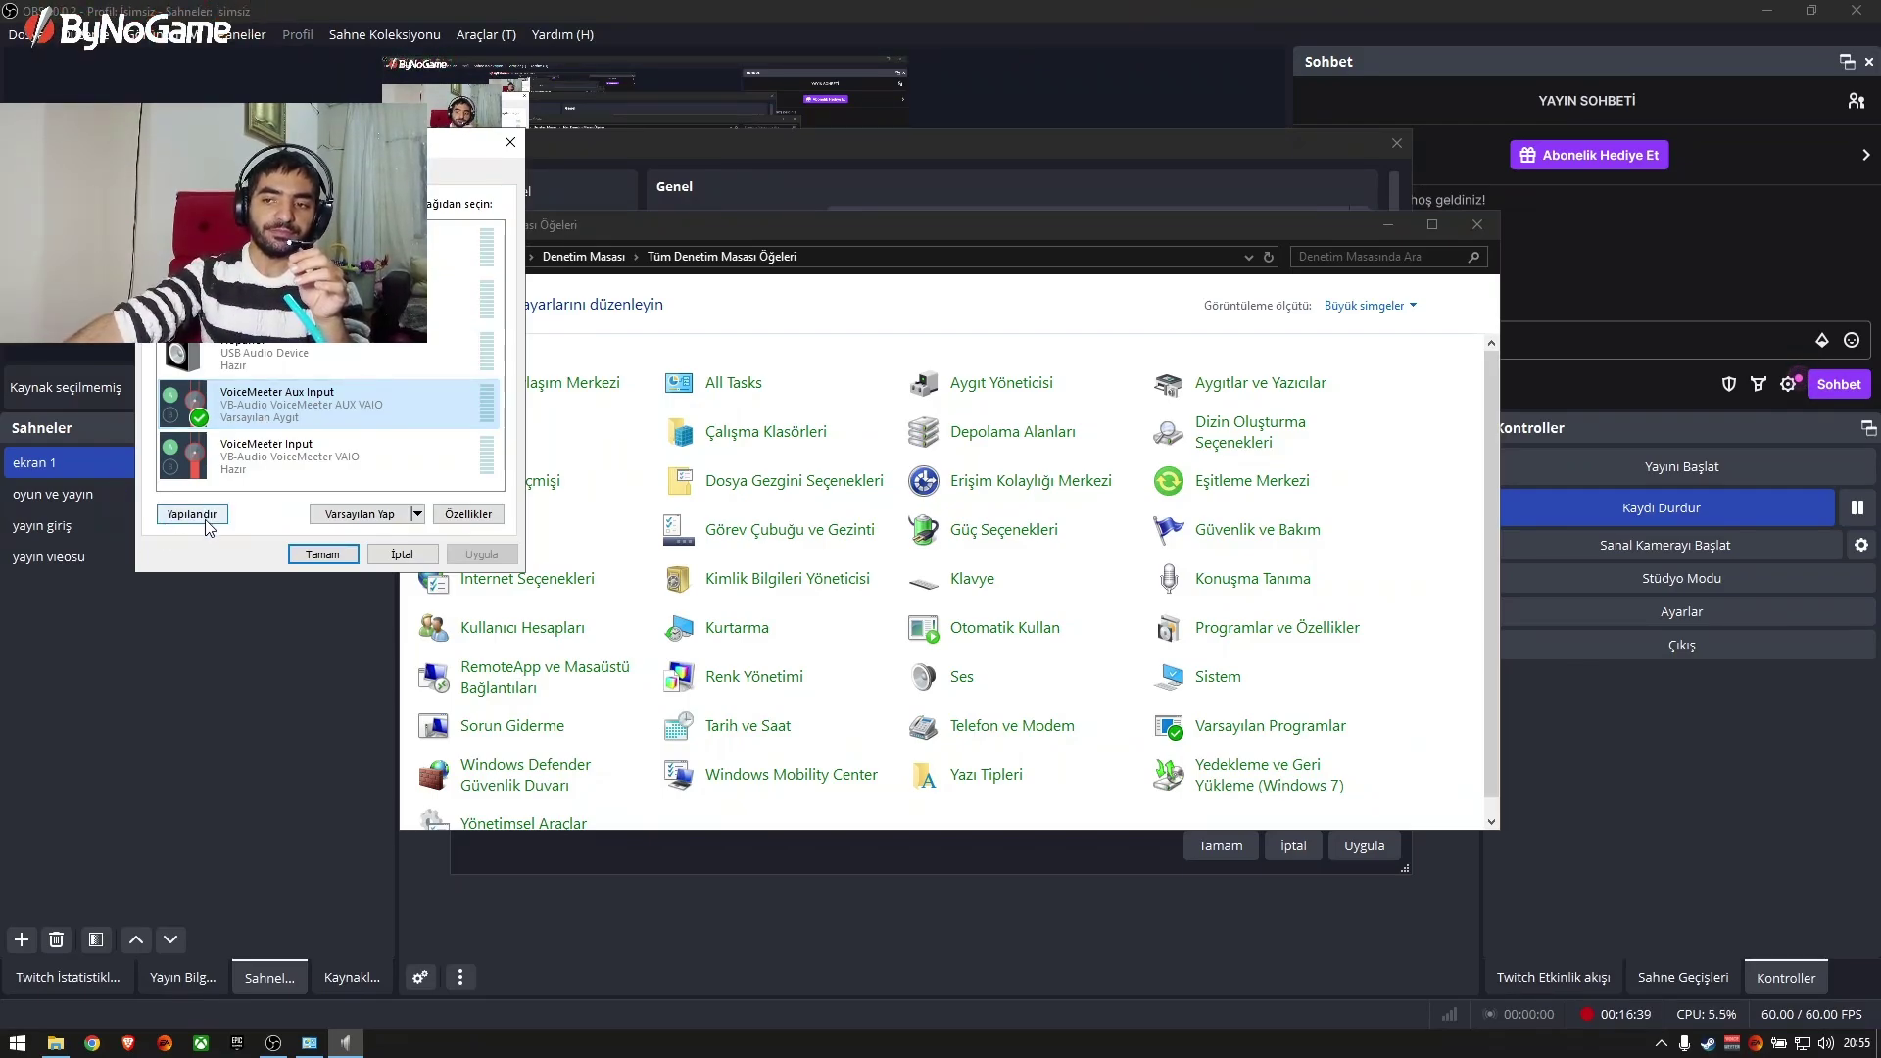
left_click(362, 521)
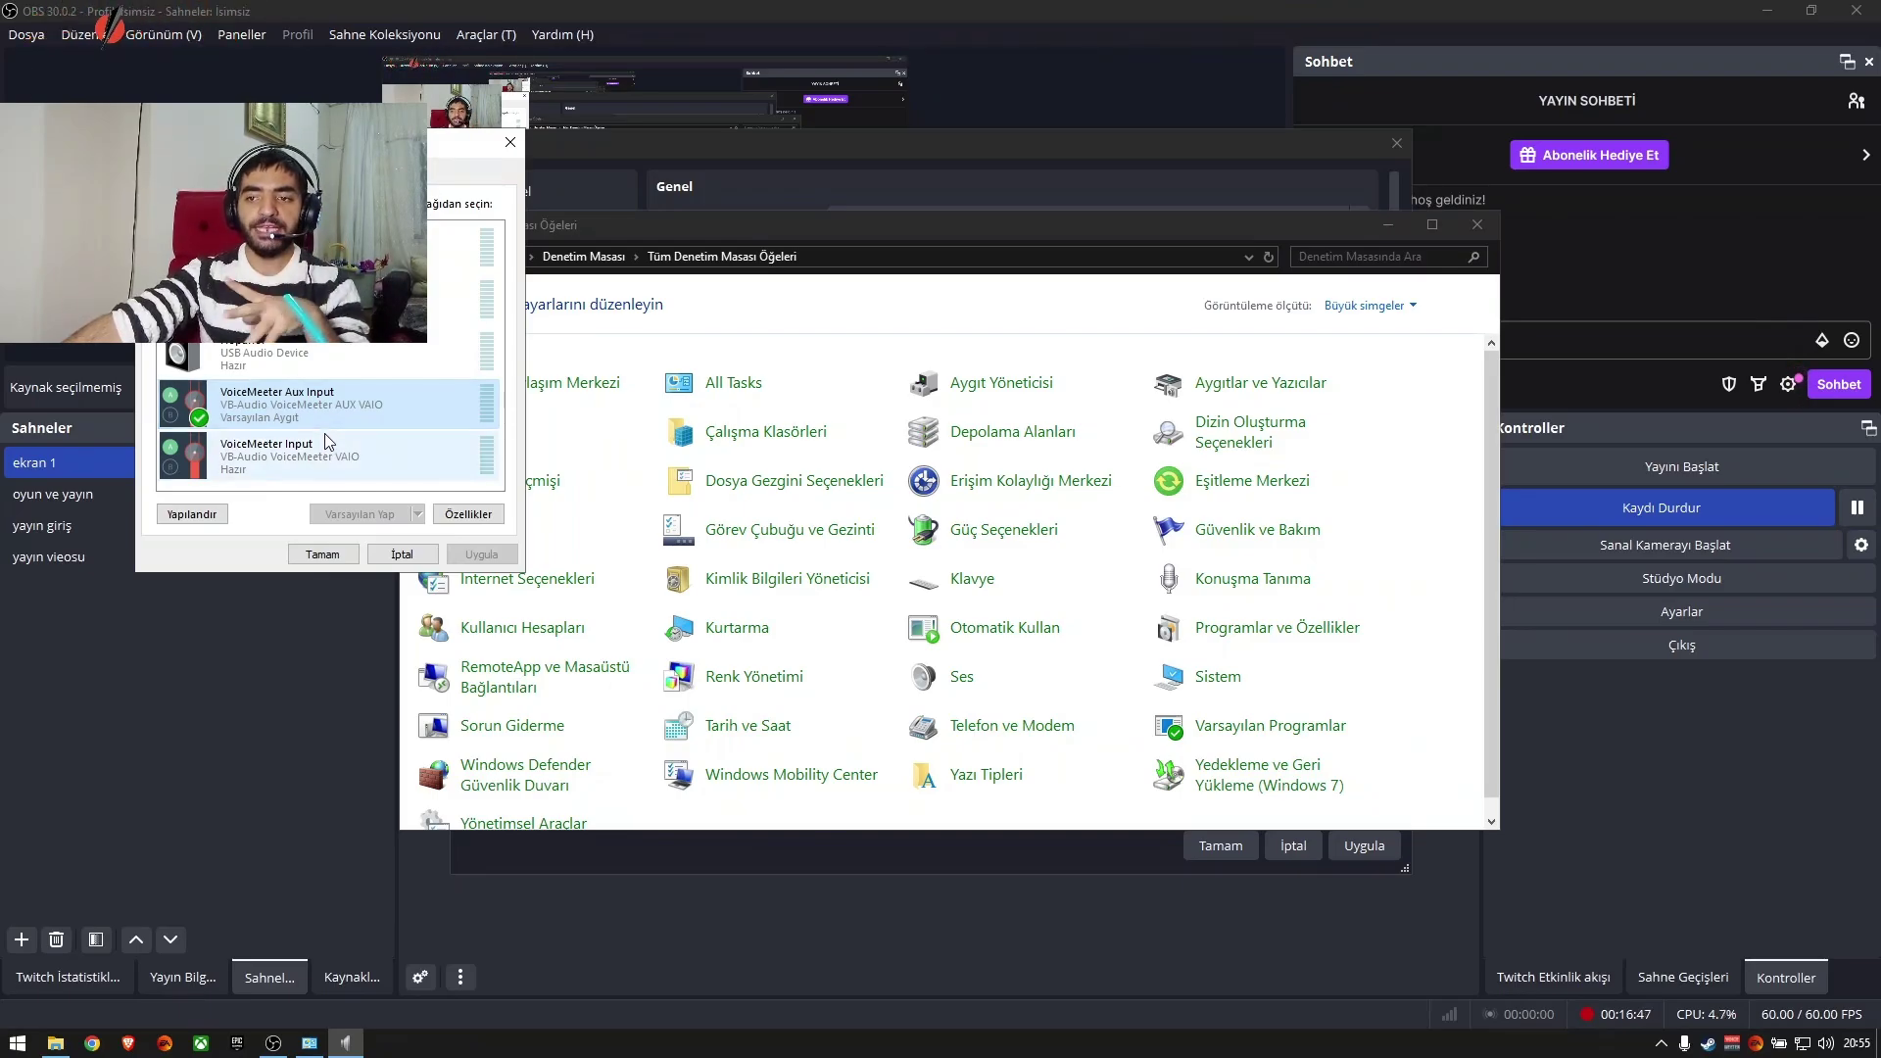
left_click(1479, 227)
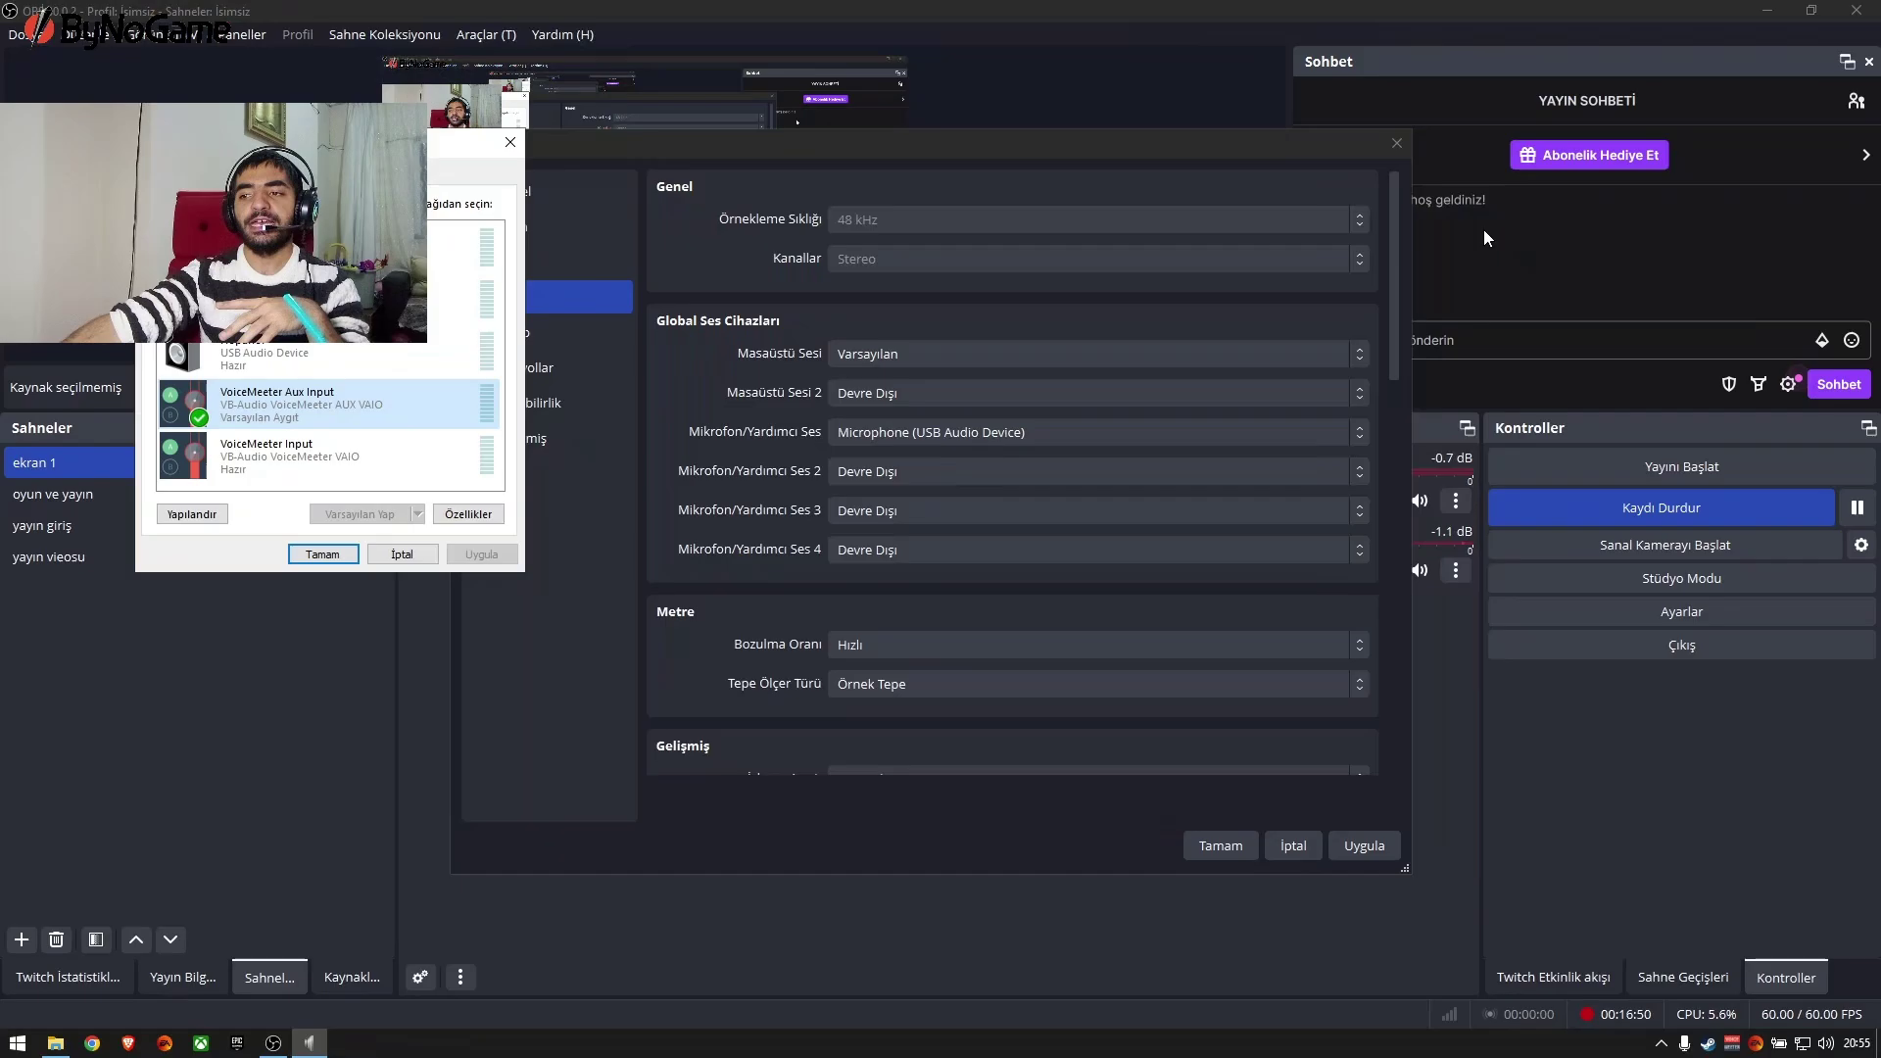
Back in OBS, set the Masaüstü Sesi device to Varsayılan and Masaüstü Sesi 2 to Devre Dışı
left_click(958, 357)
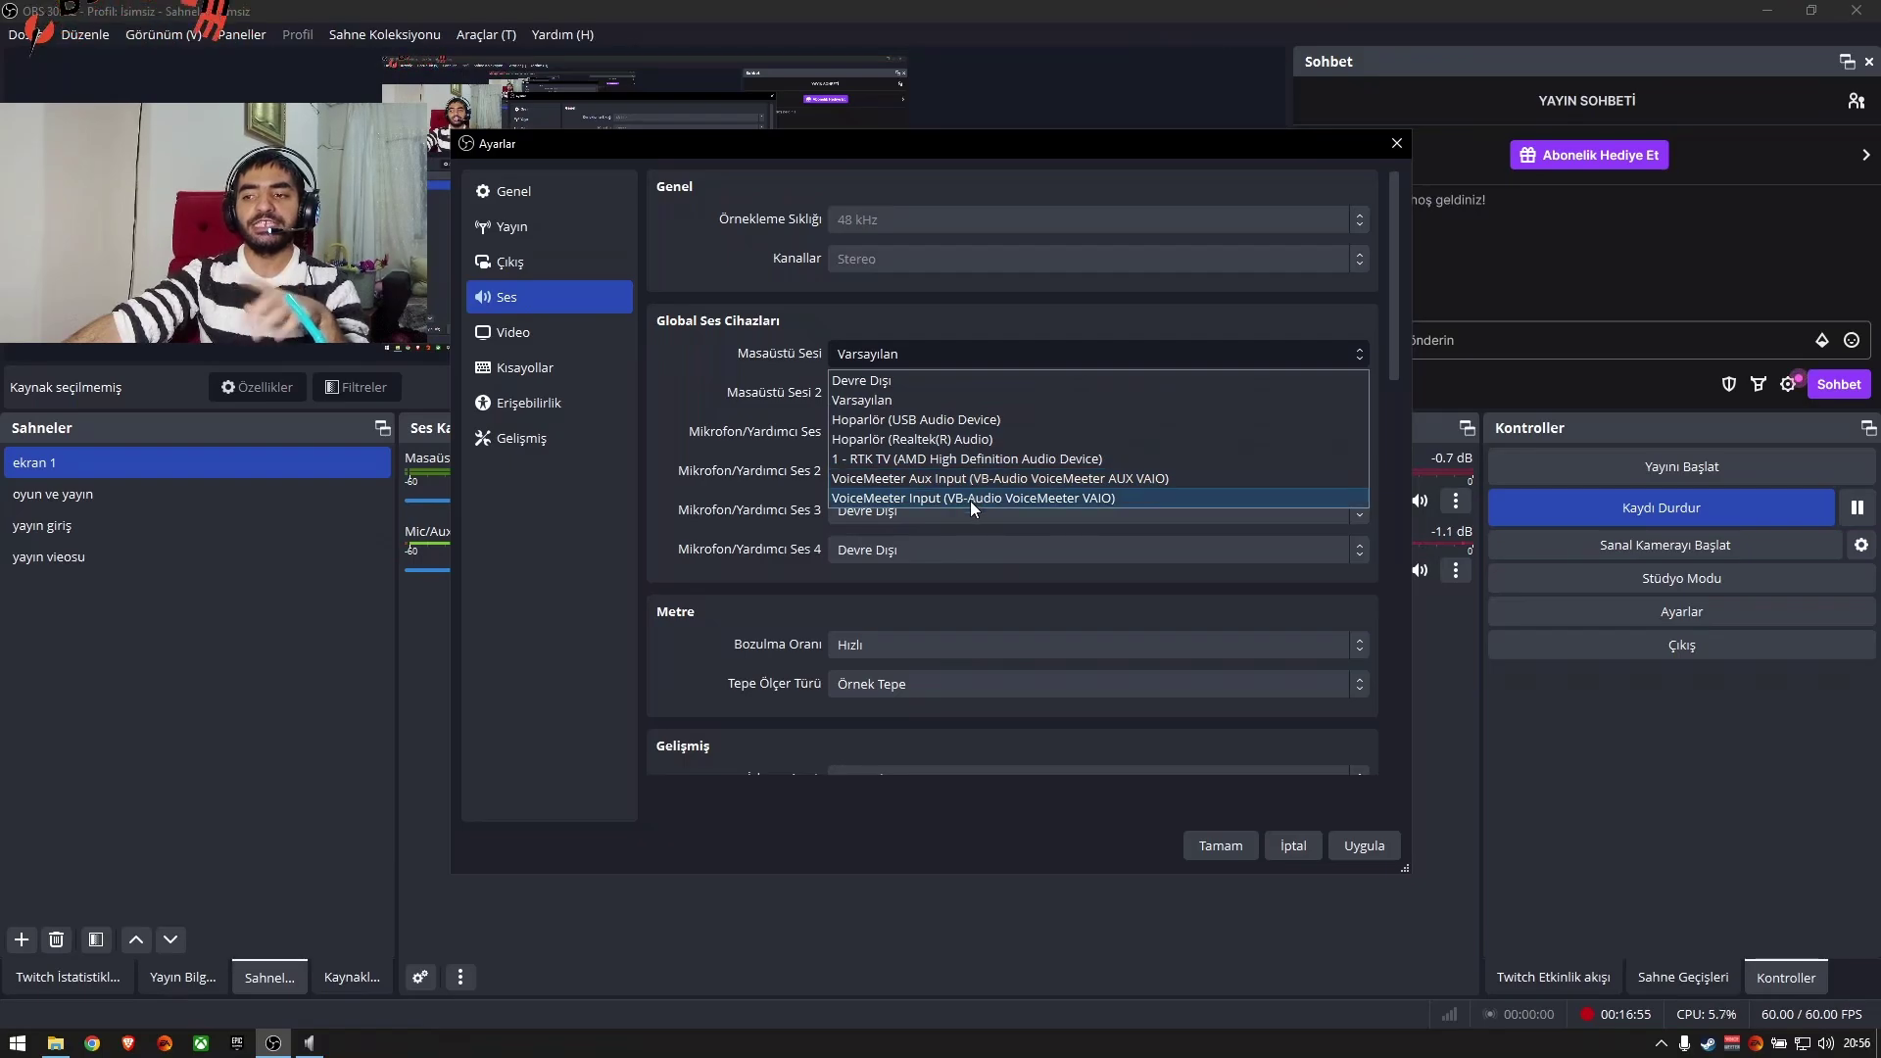
left_click(990, 402)
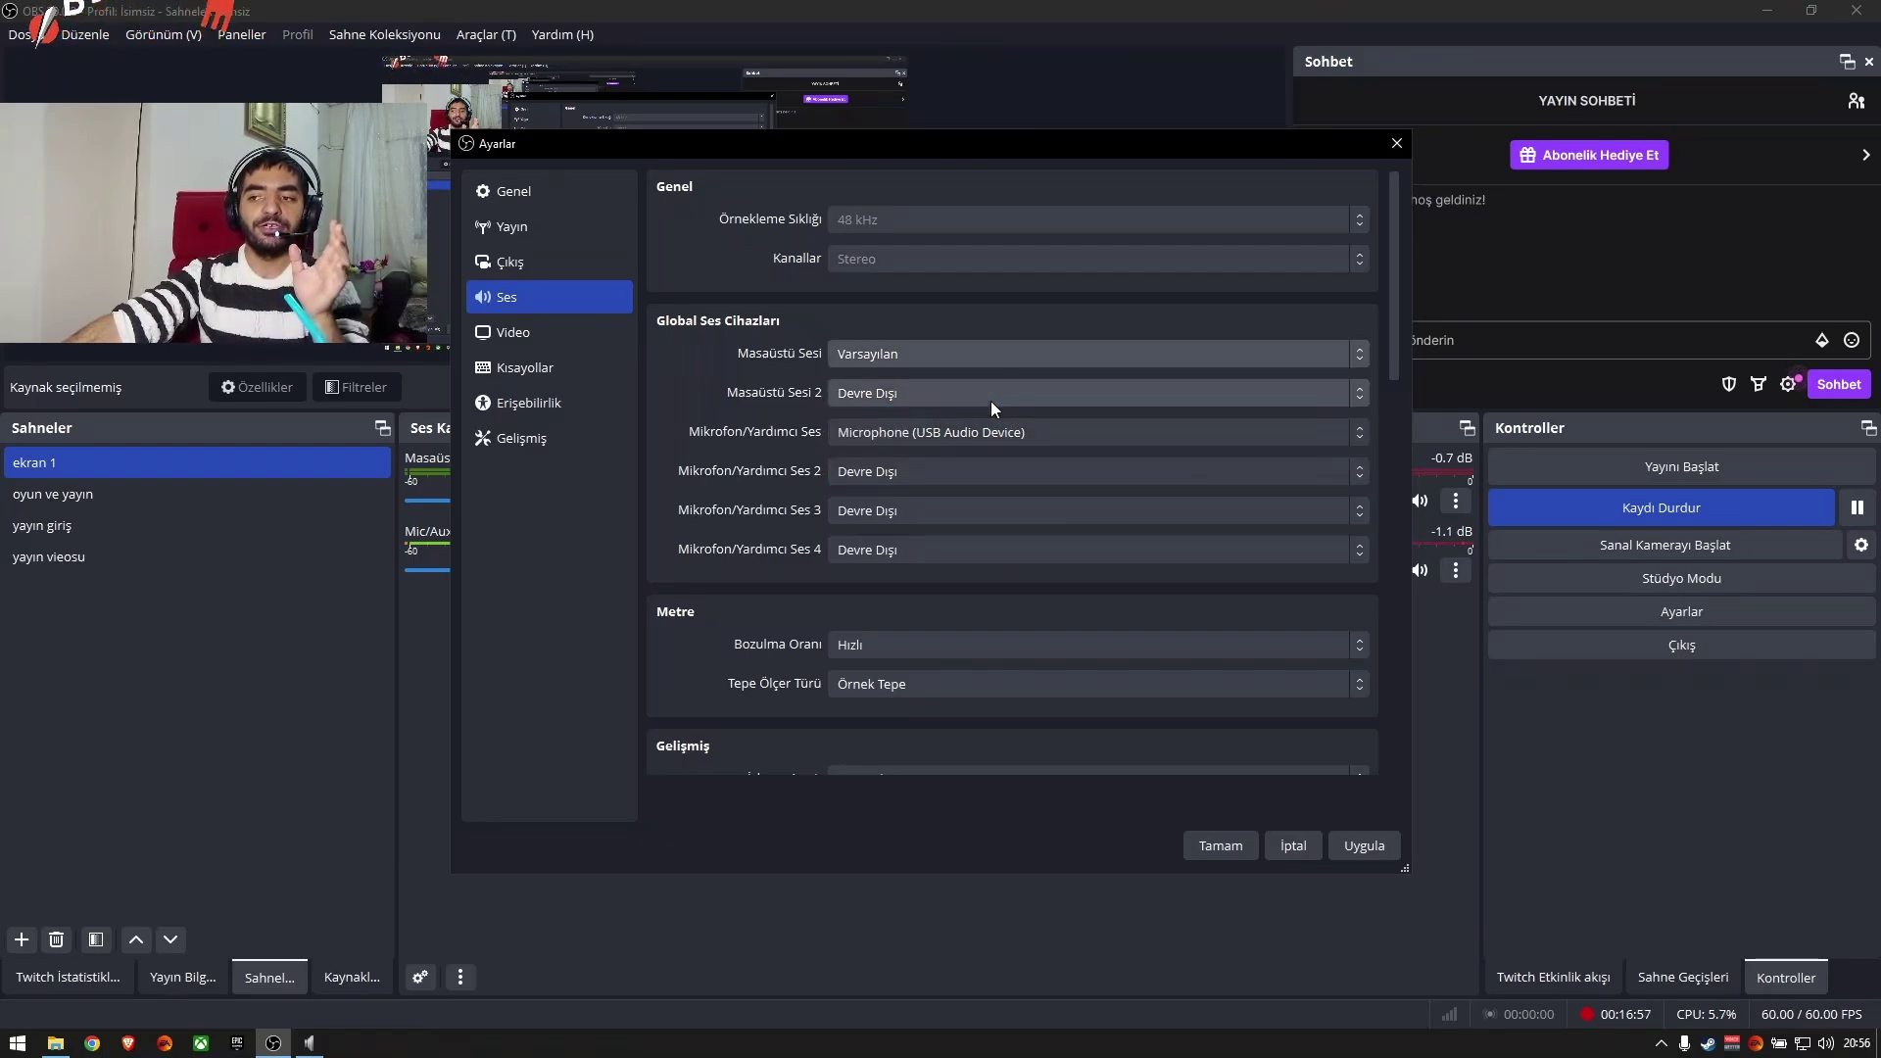
left_click(978, 398)
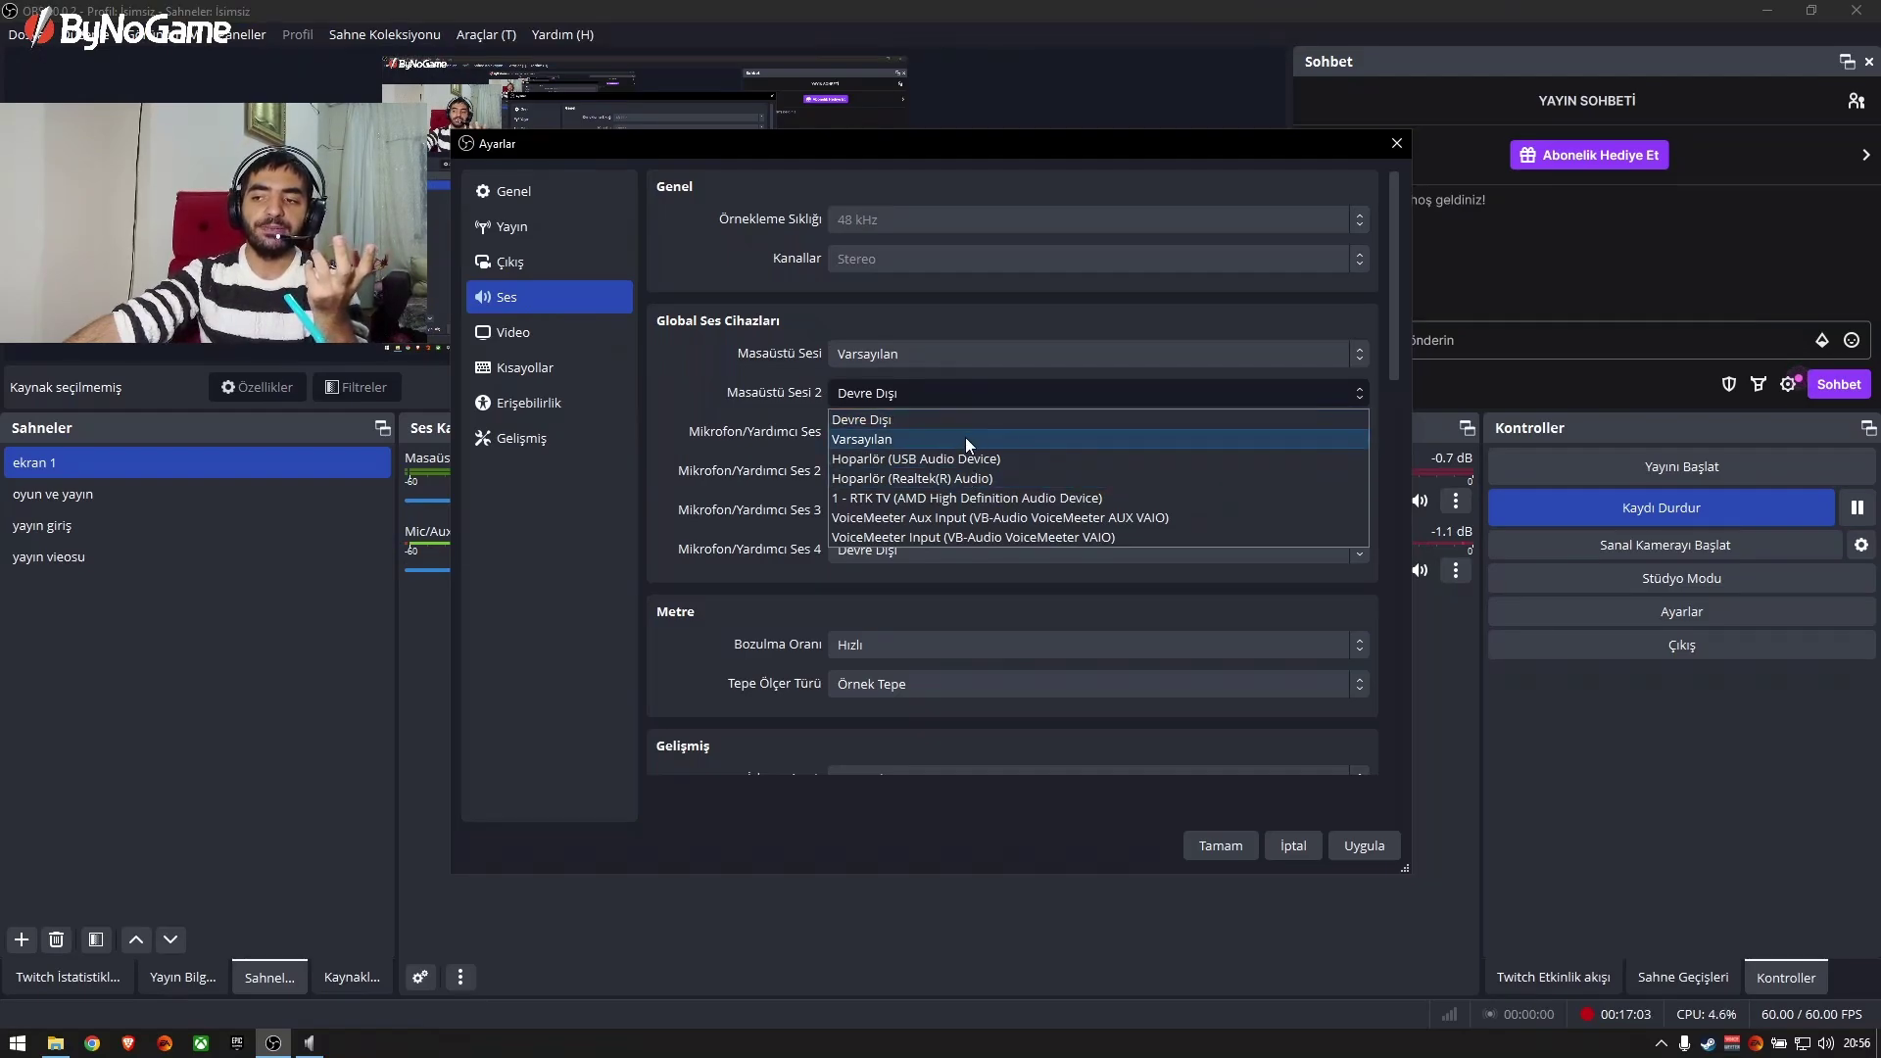
left_click(972, 420)
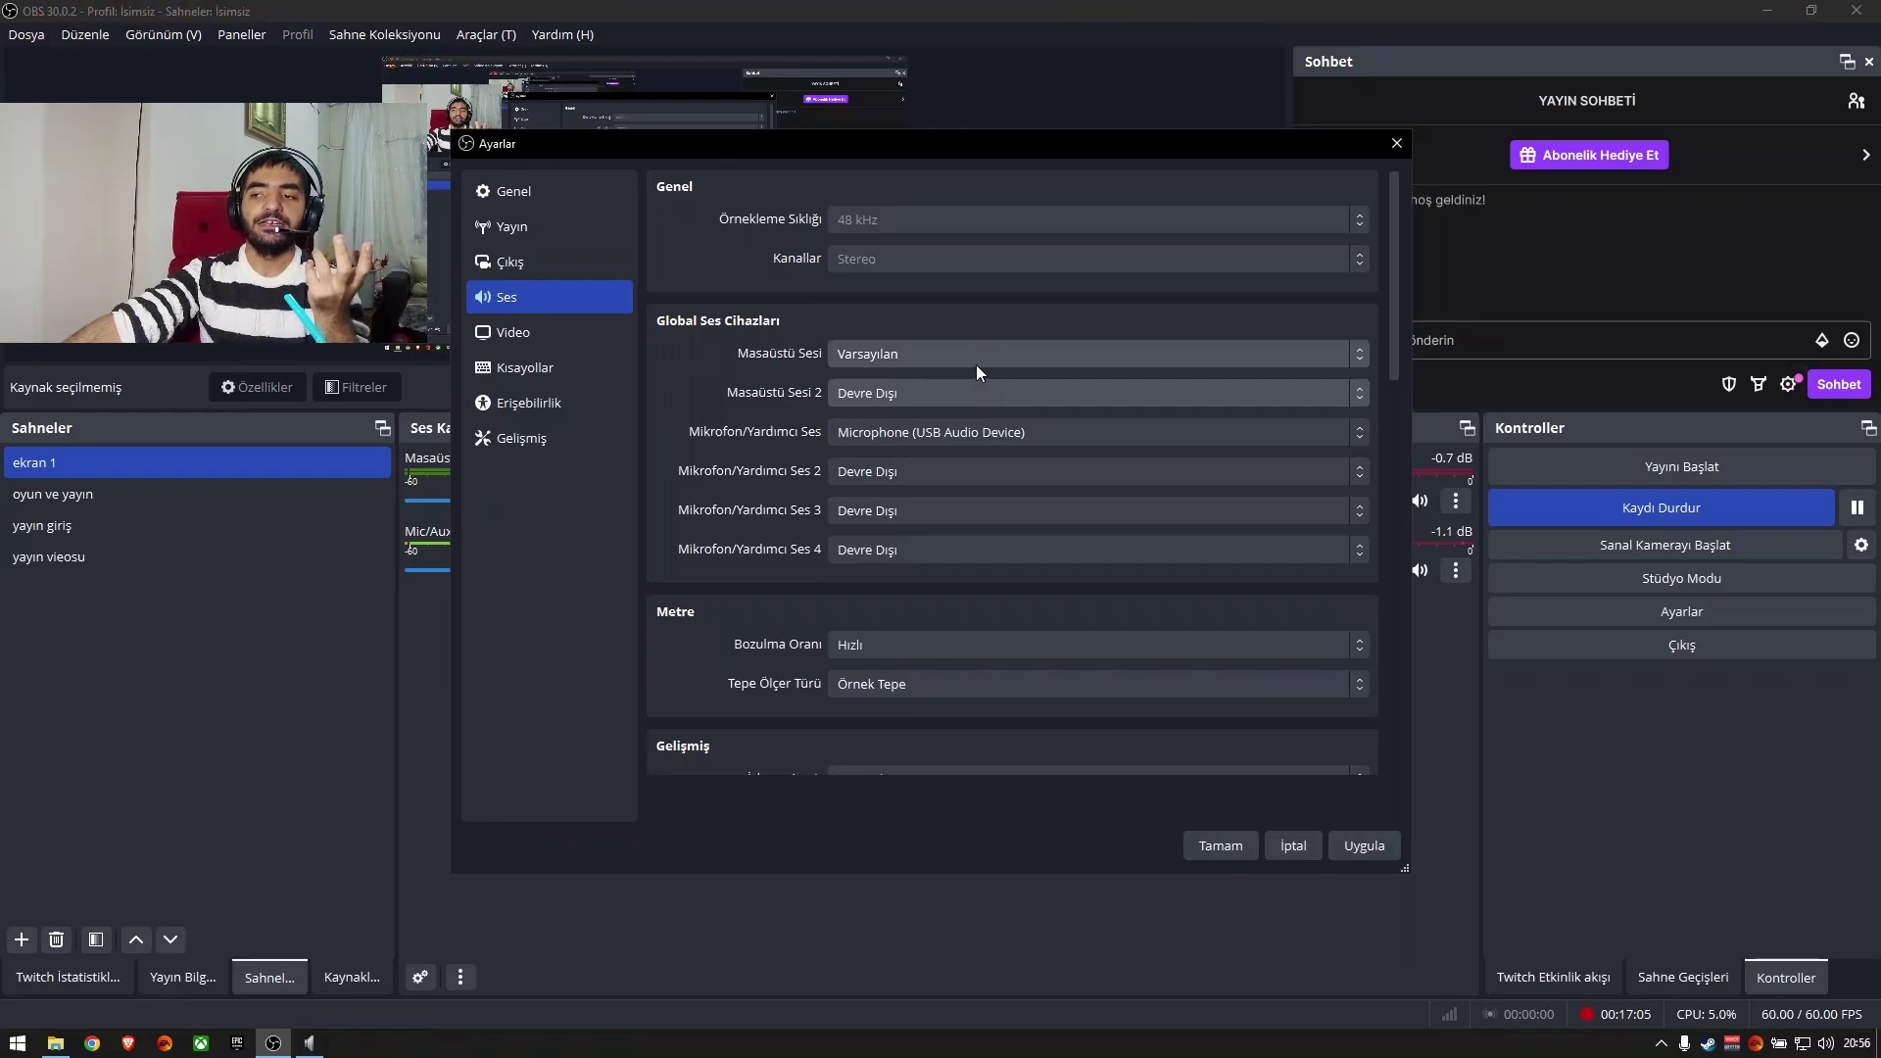
left_click(976, 364)
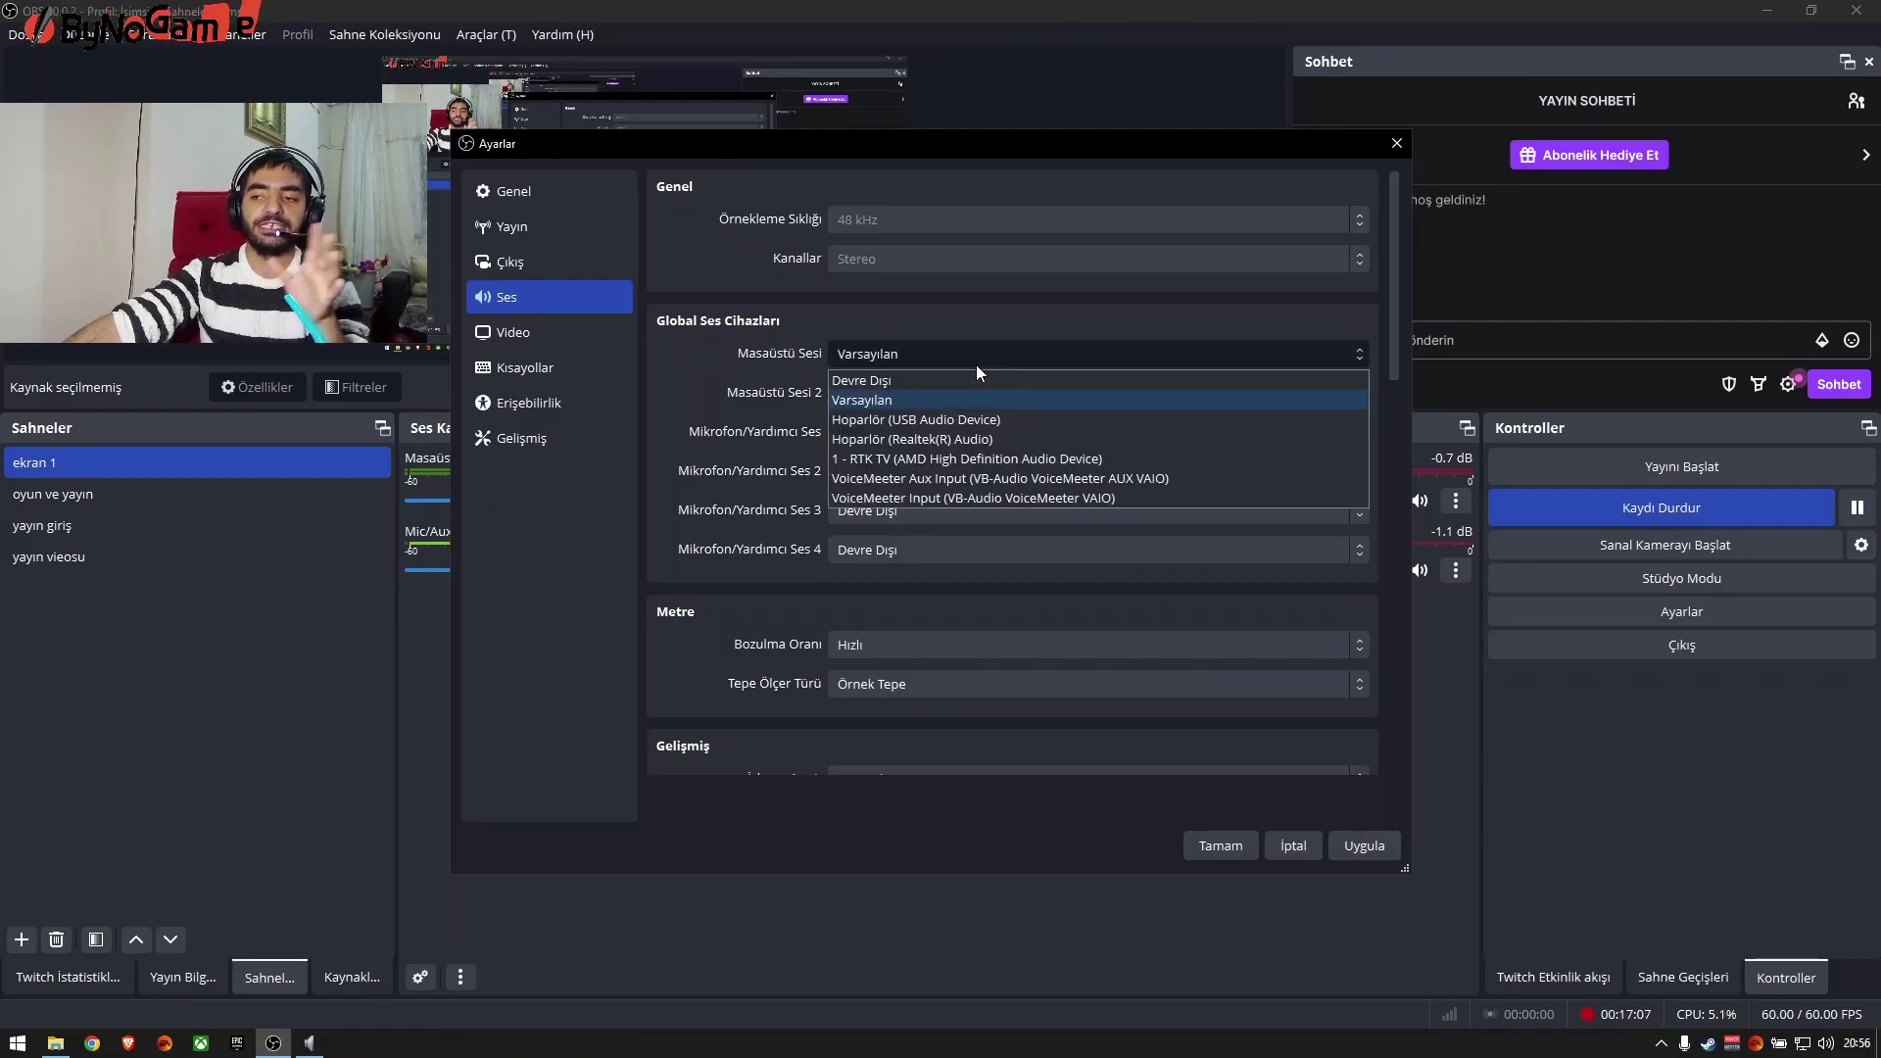
left_click(975, 365)
Compare the Windows recording devices with the choices for Mikrofon/Yardımcı Ses in OBS, and close the Windows sound settings
left_click(309, 1042)
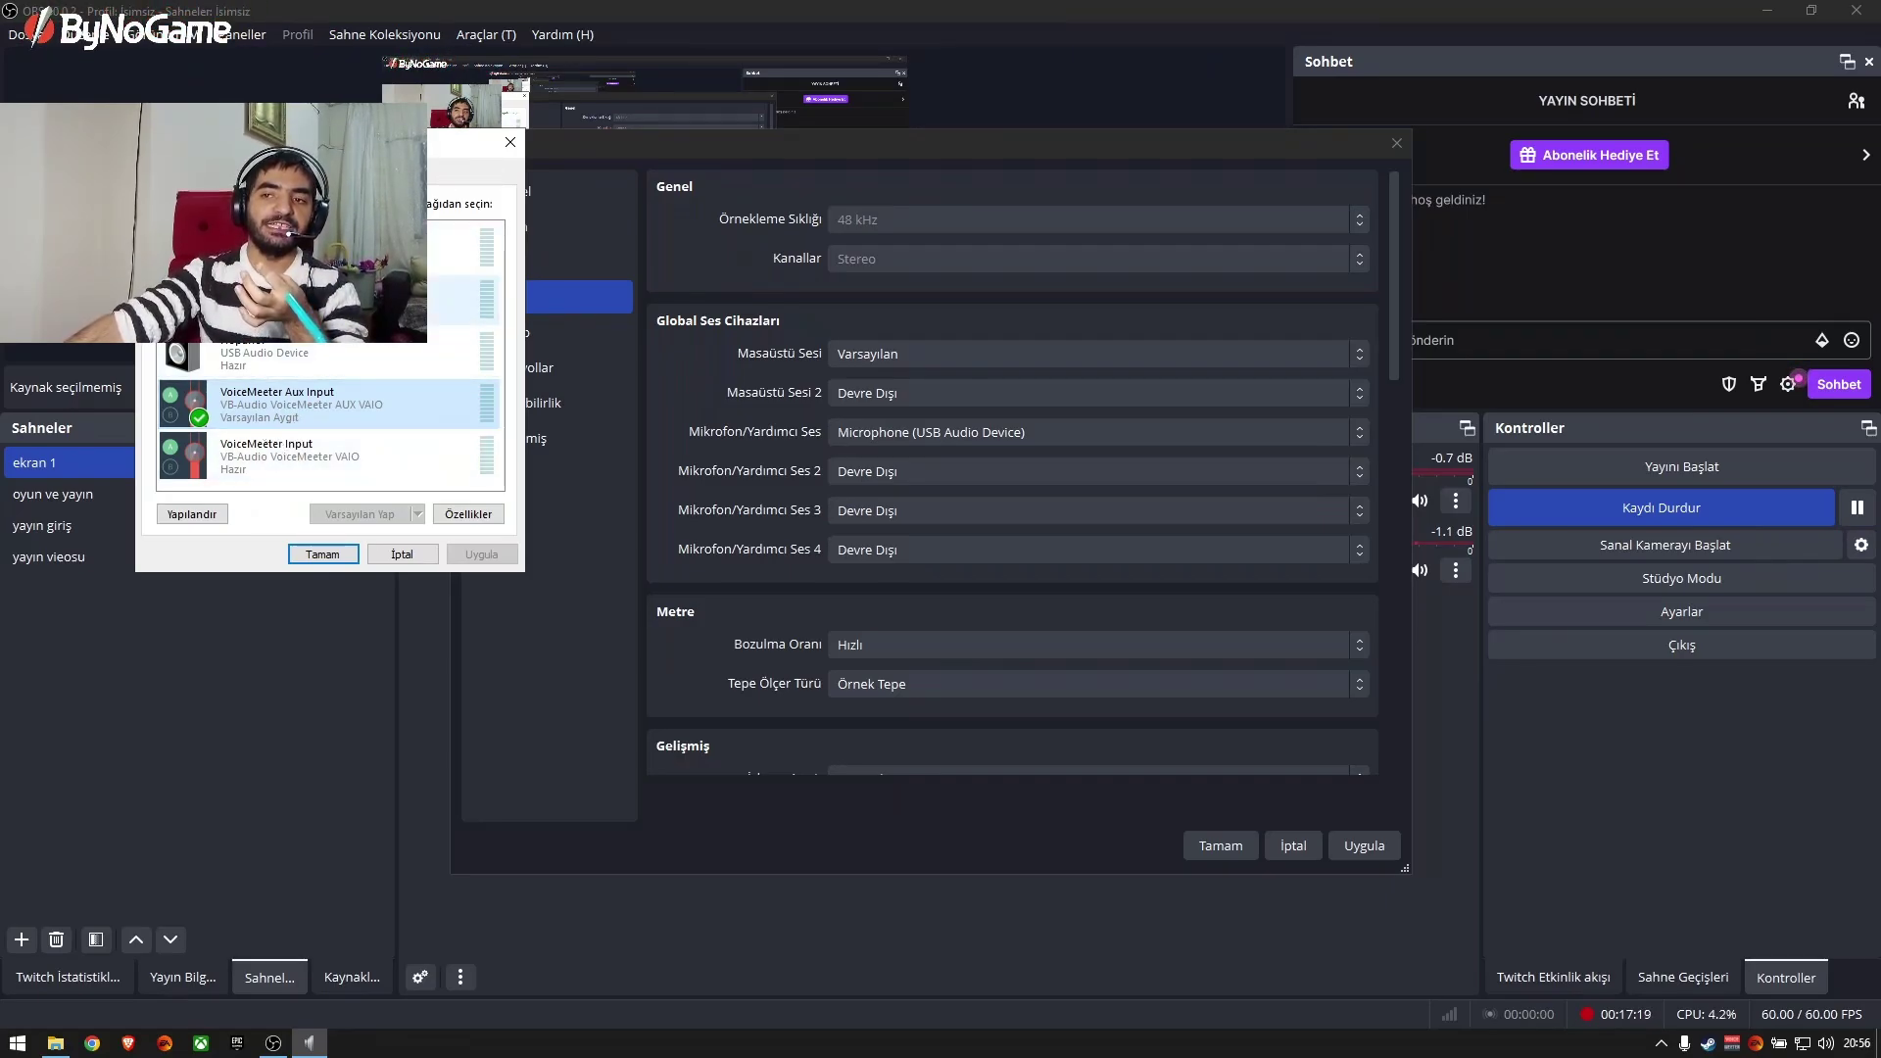
key("ctrl+Tab")
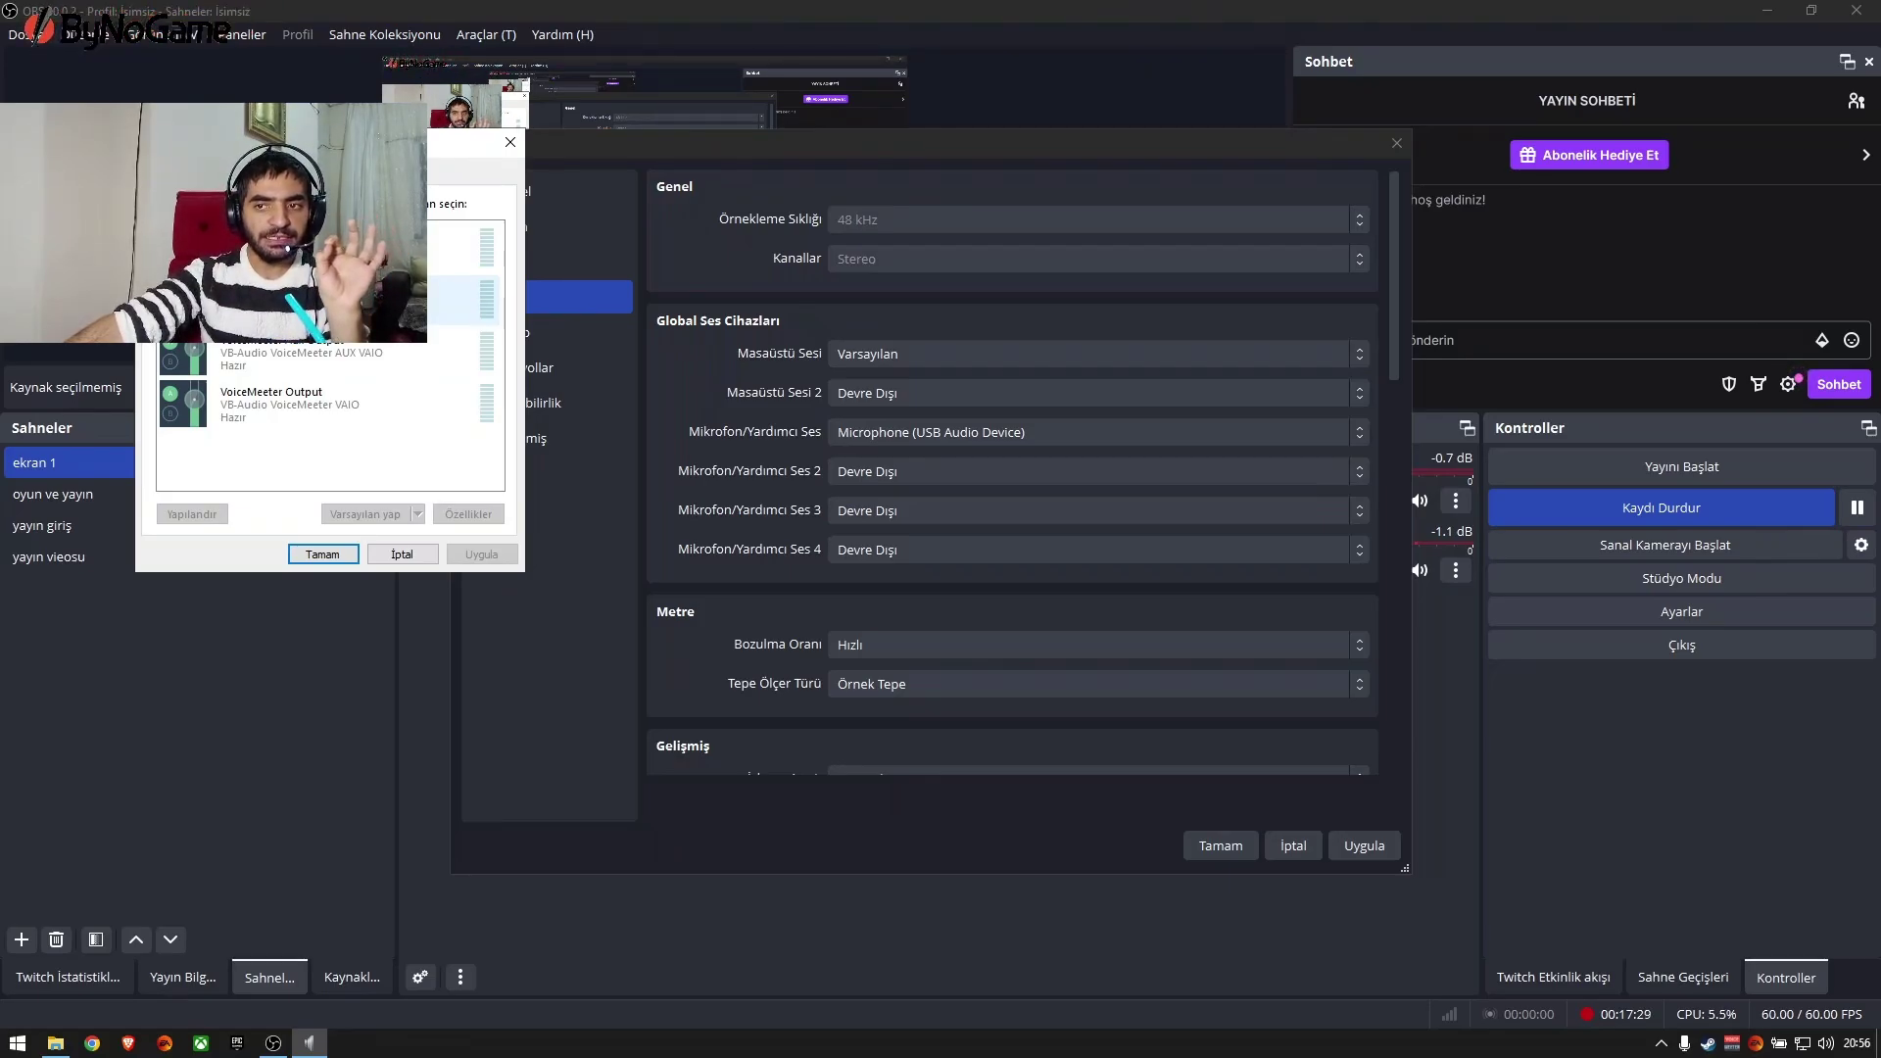
left_click(946, 432)
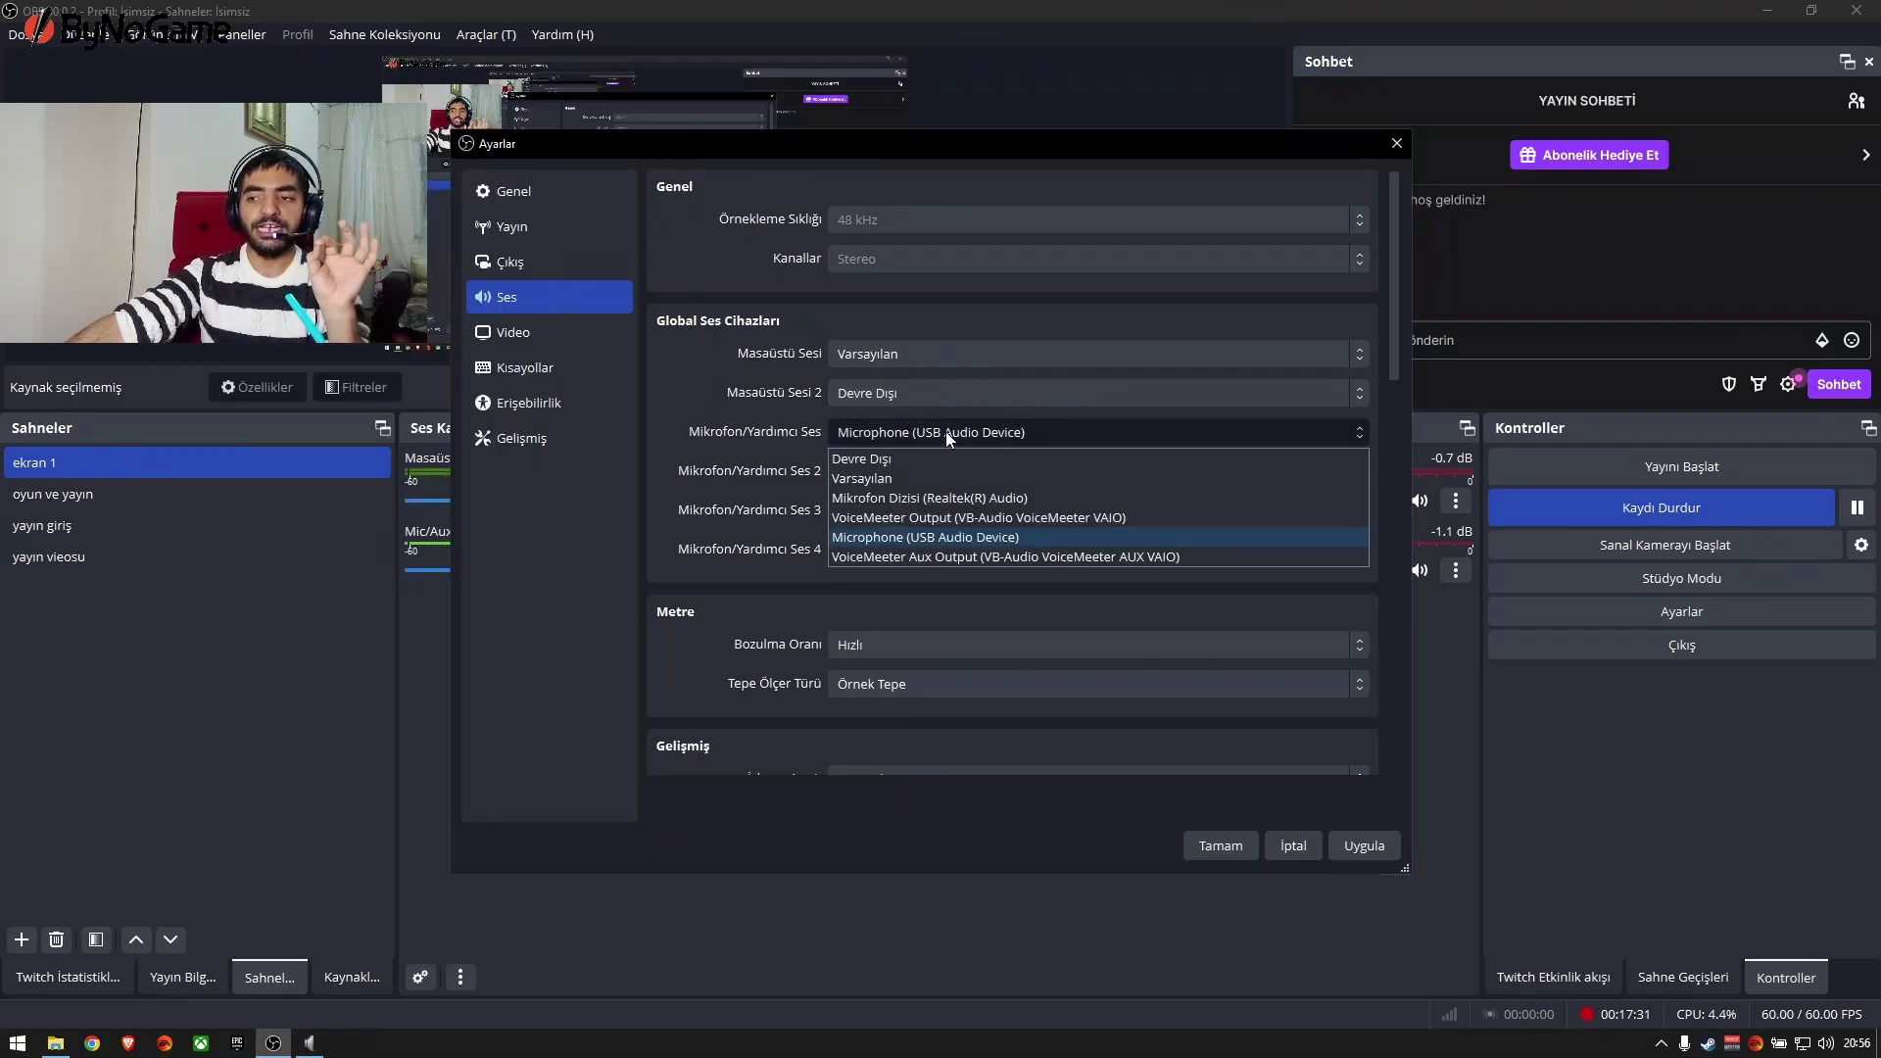
left_click(946, 431)
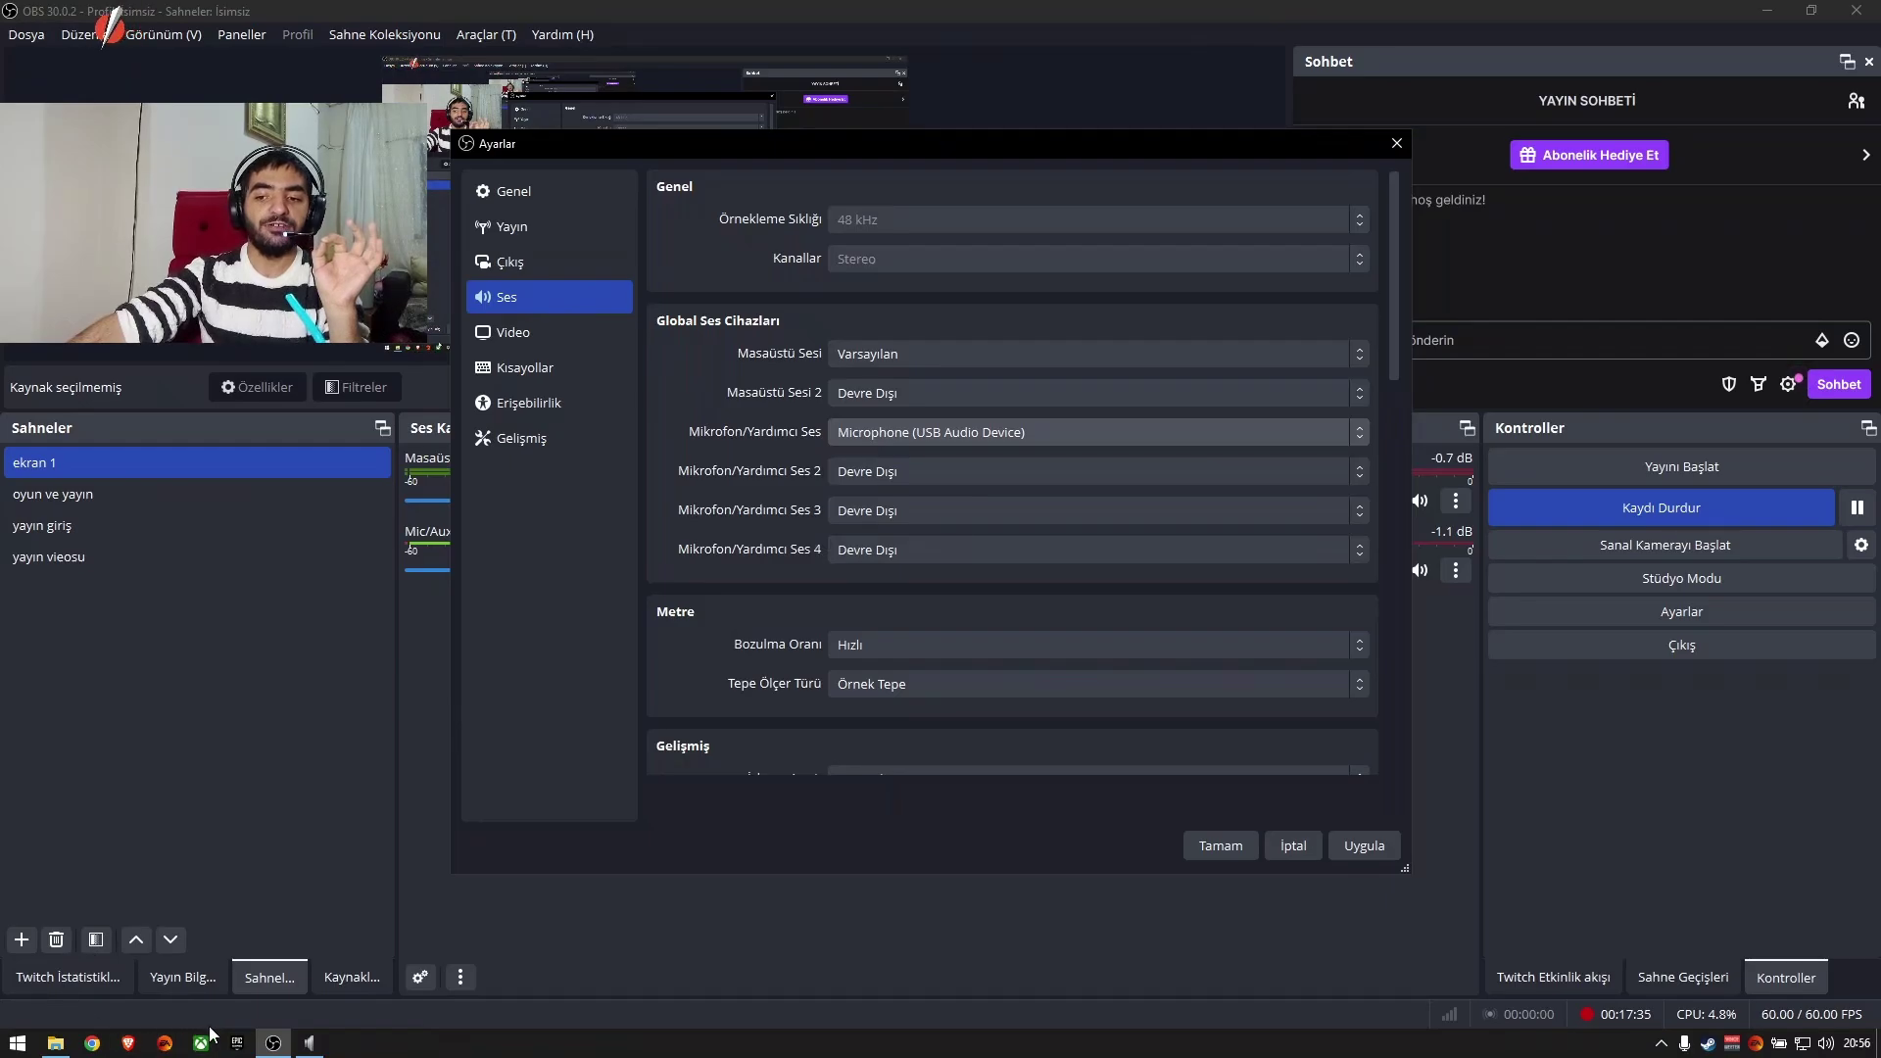
left_click(319, 1044)
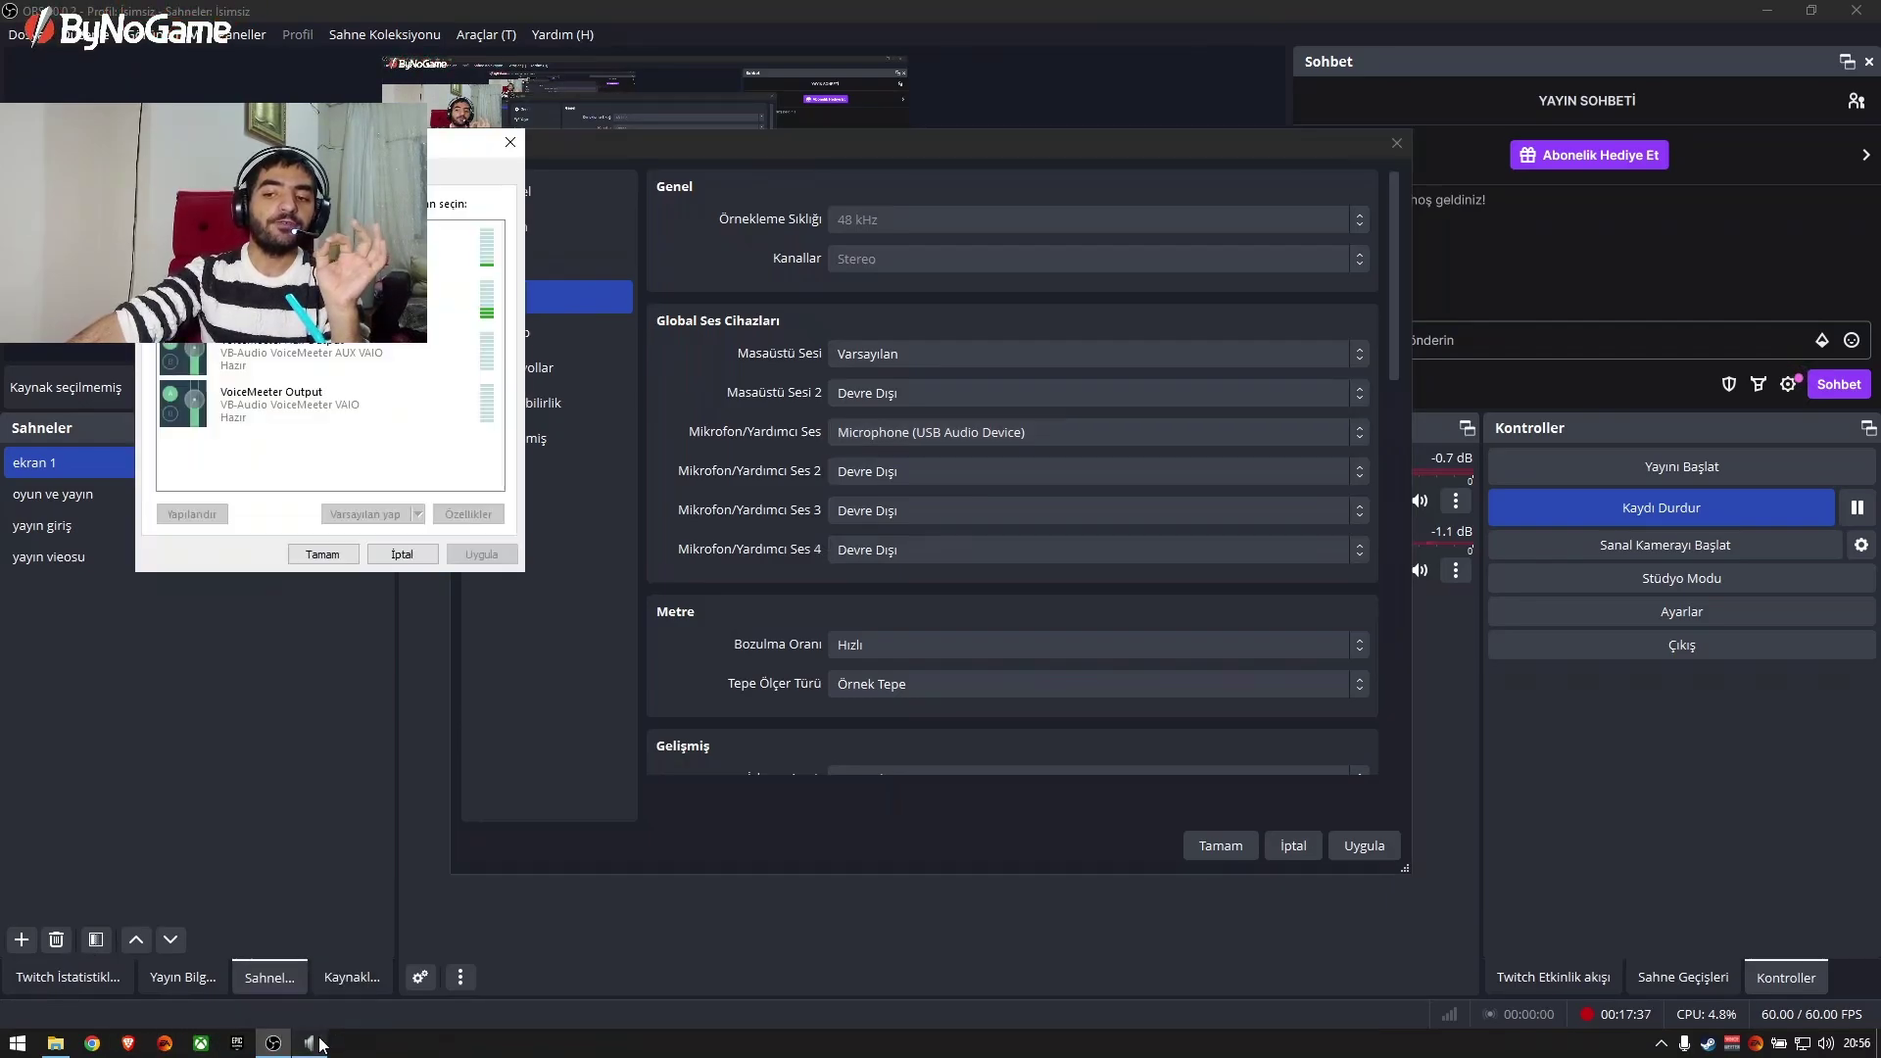
left_click(294, 299)
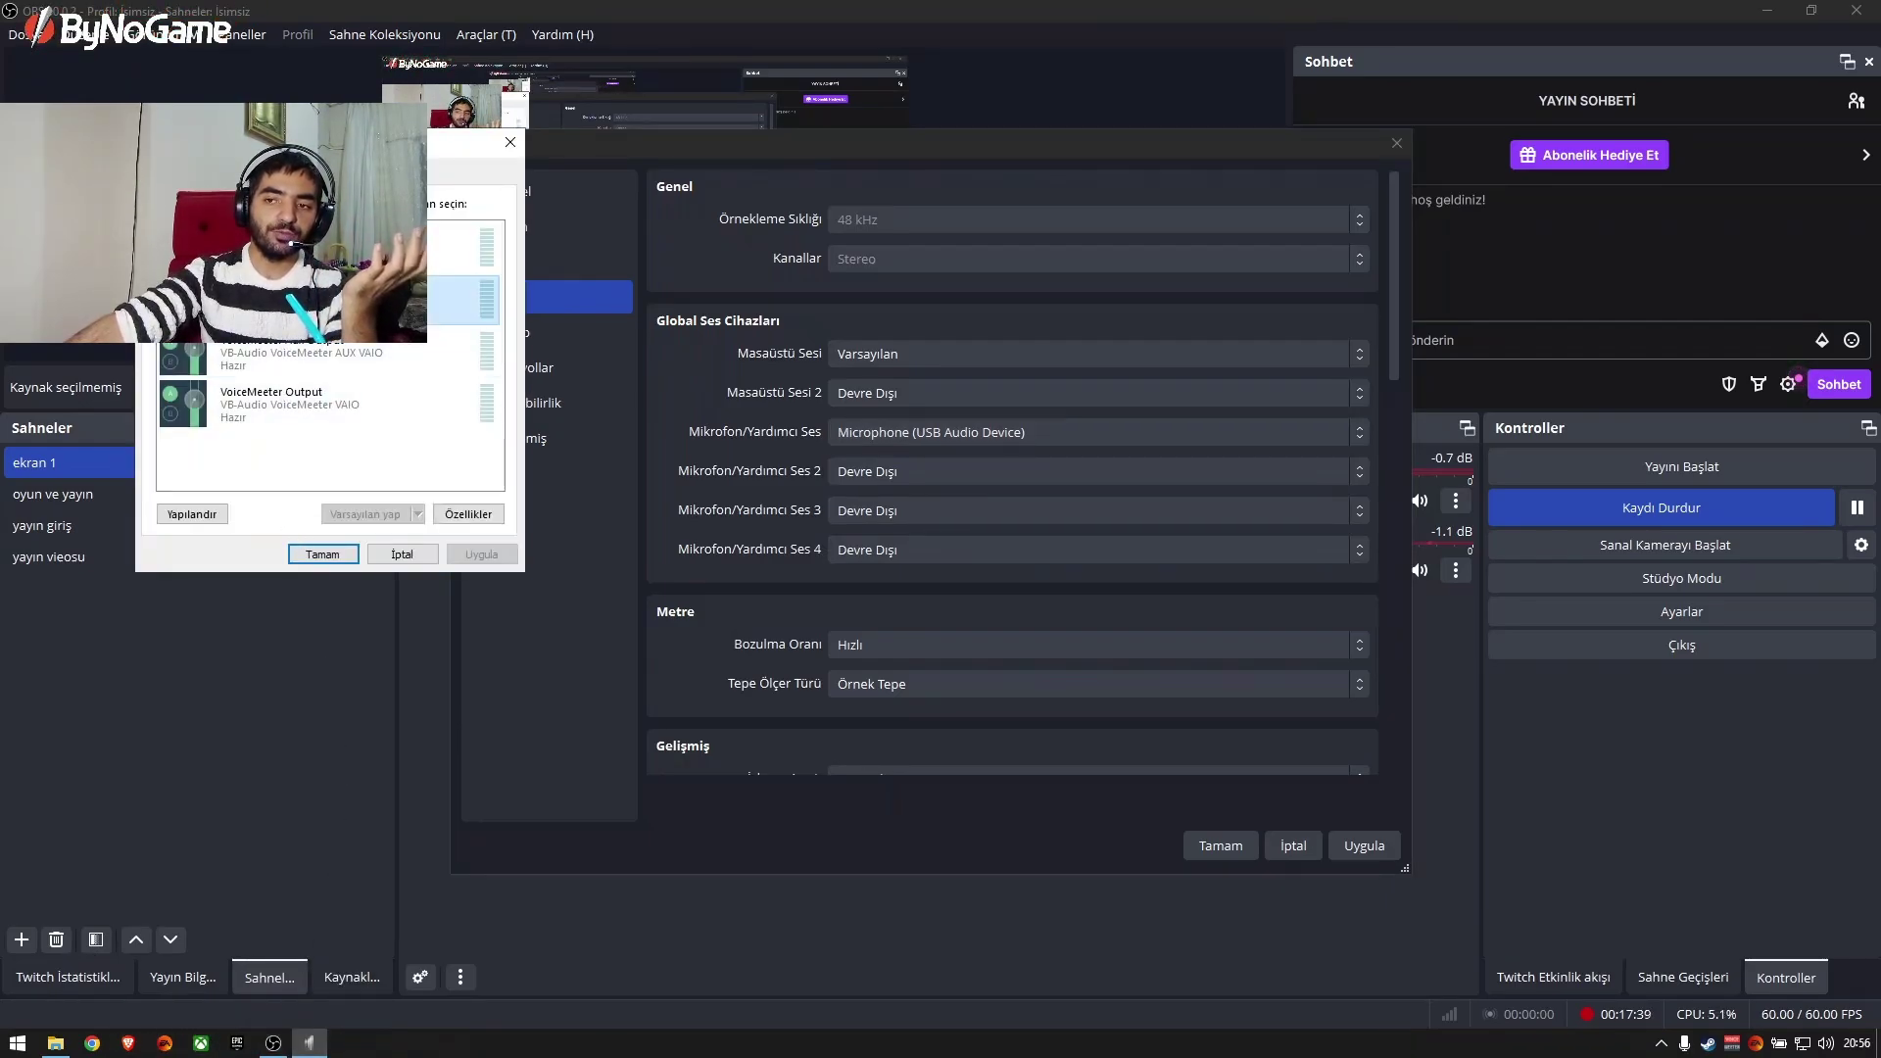
left_click(323, 555)
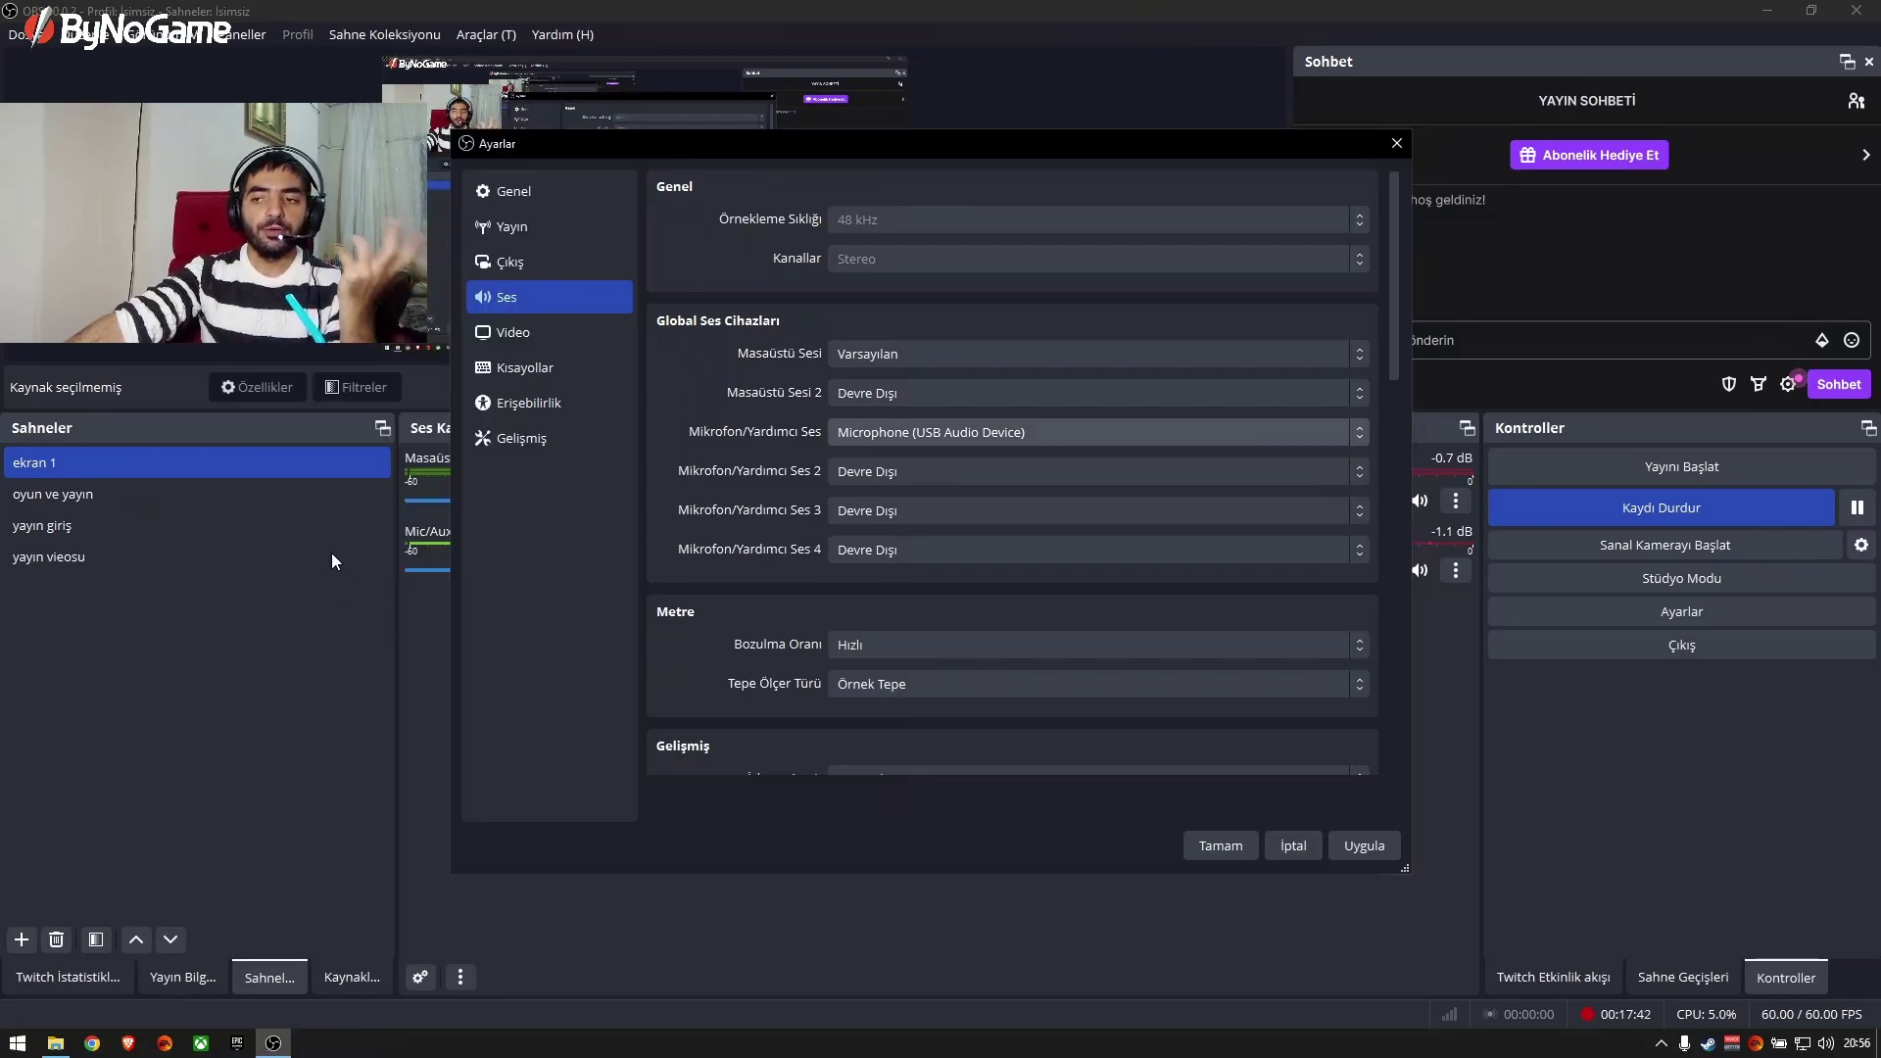
Examine the video settings and the hotkey fields for Kaydı Başlat and Kaydı Durdur
left_click(585, 334)
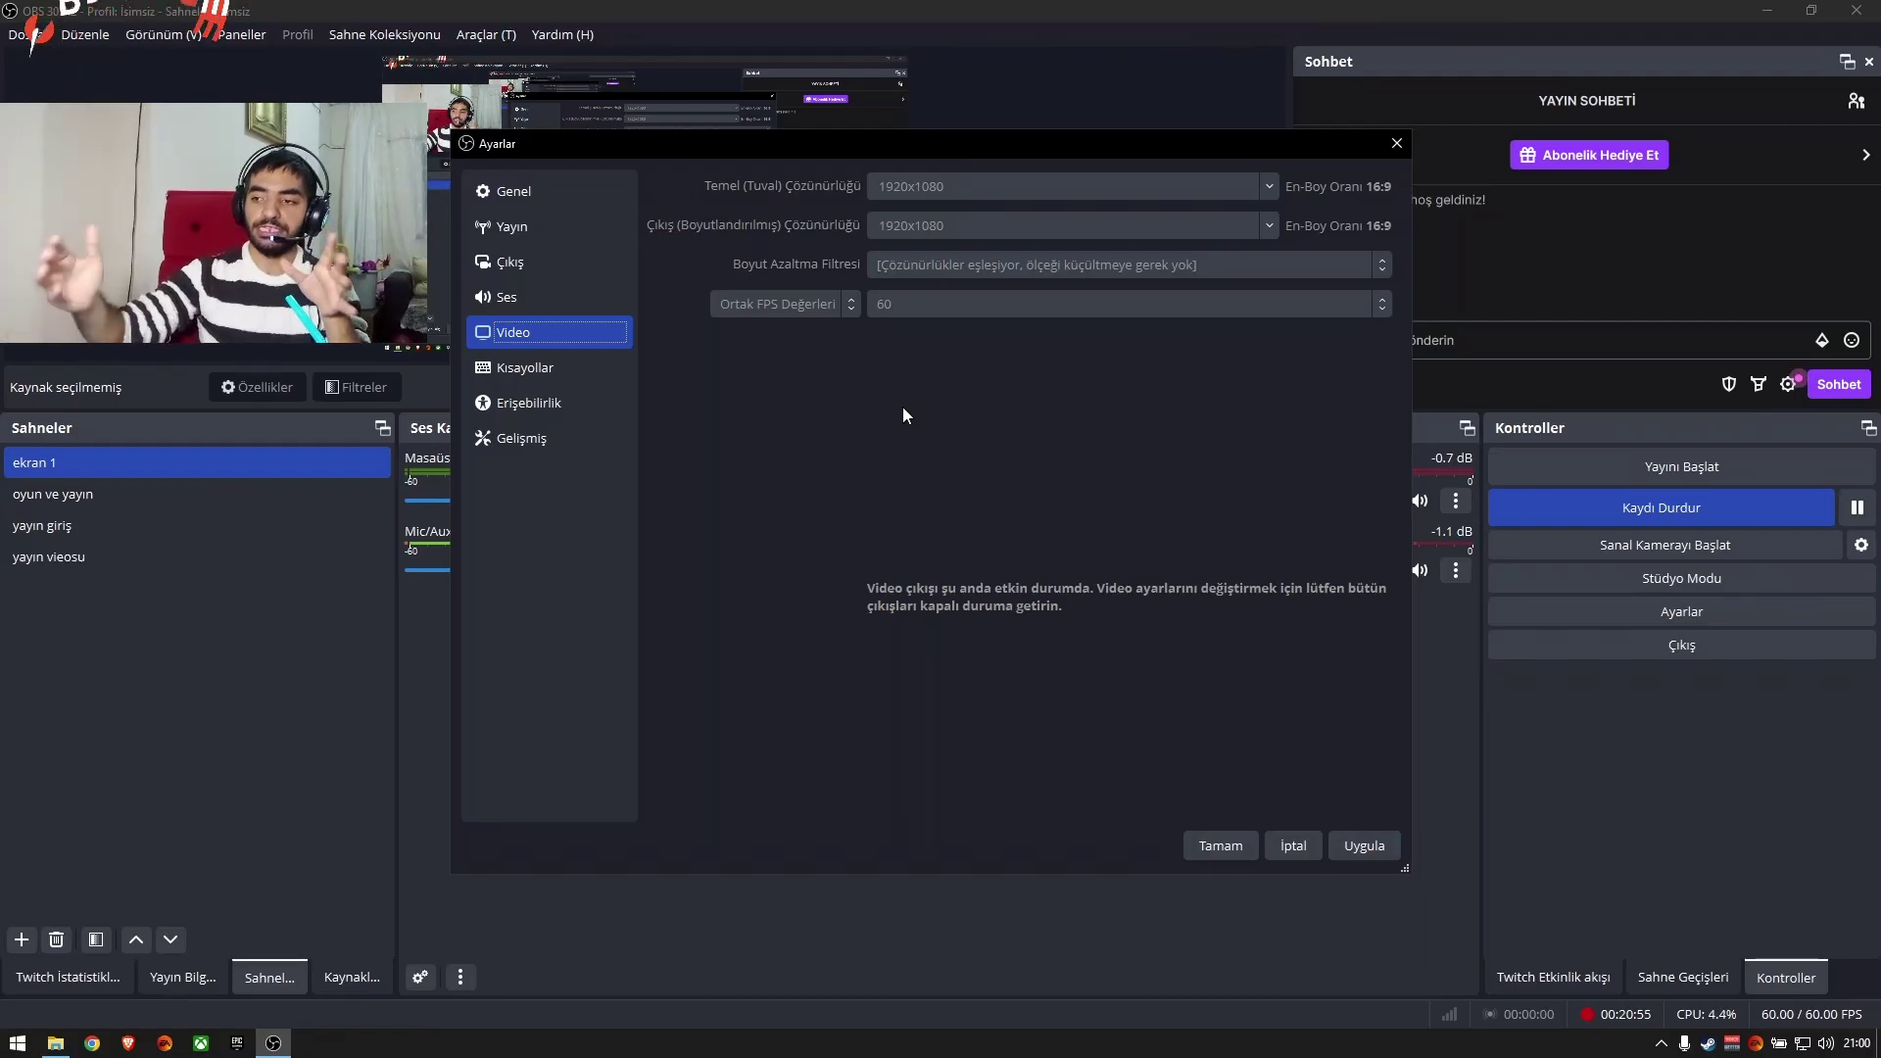
left_click(529, 370)
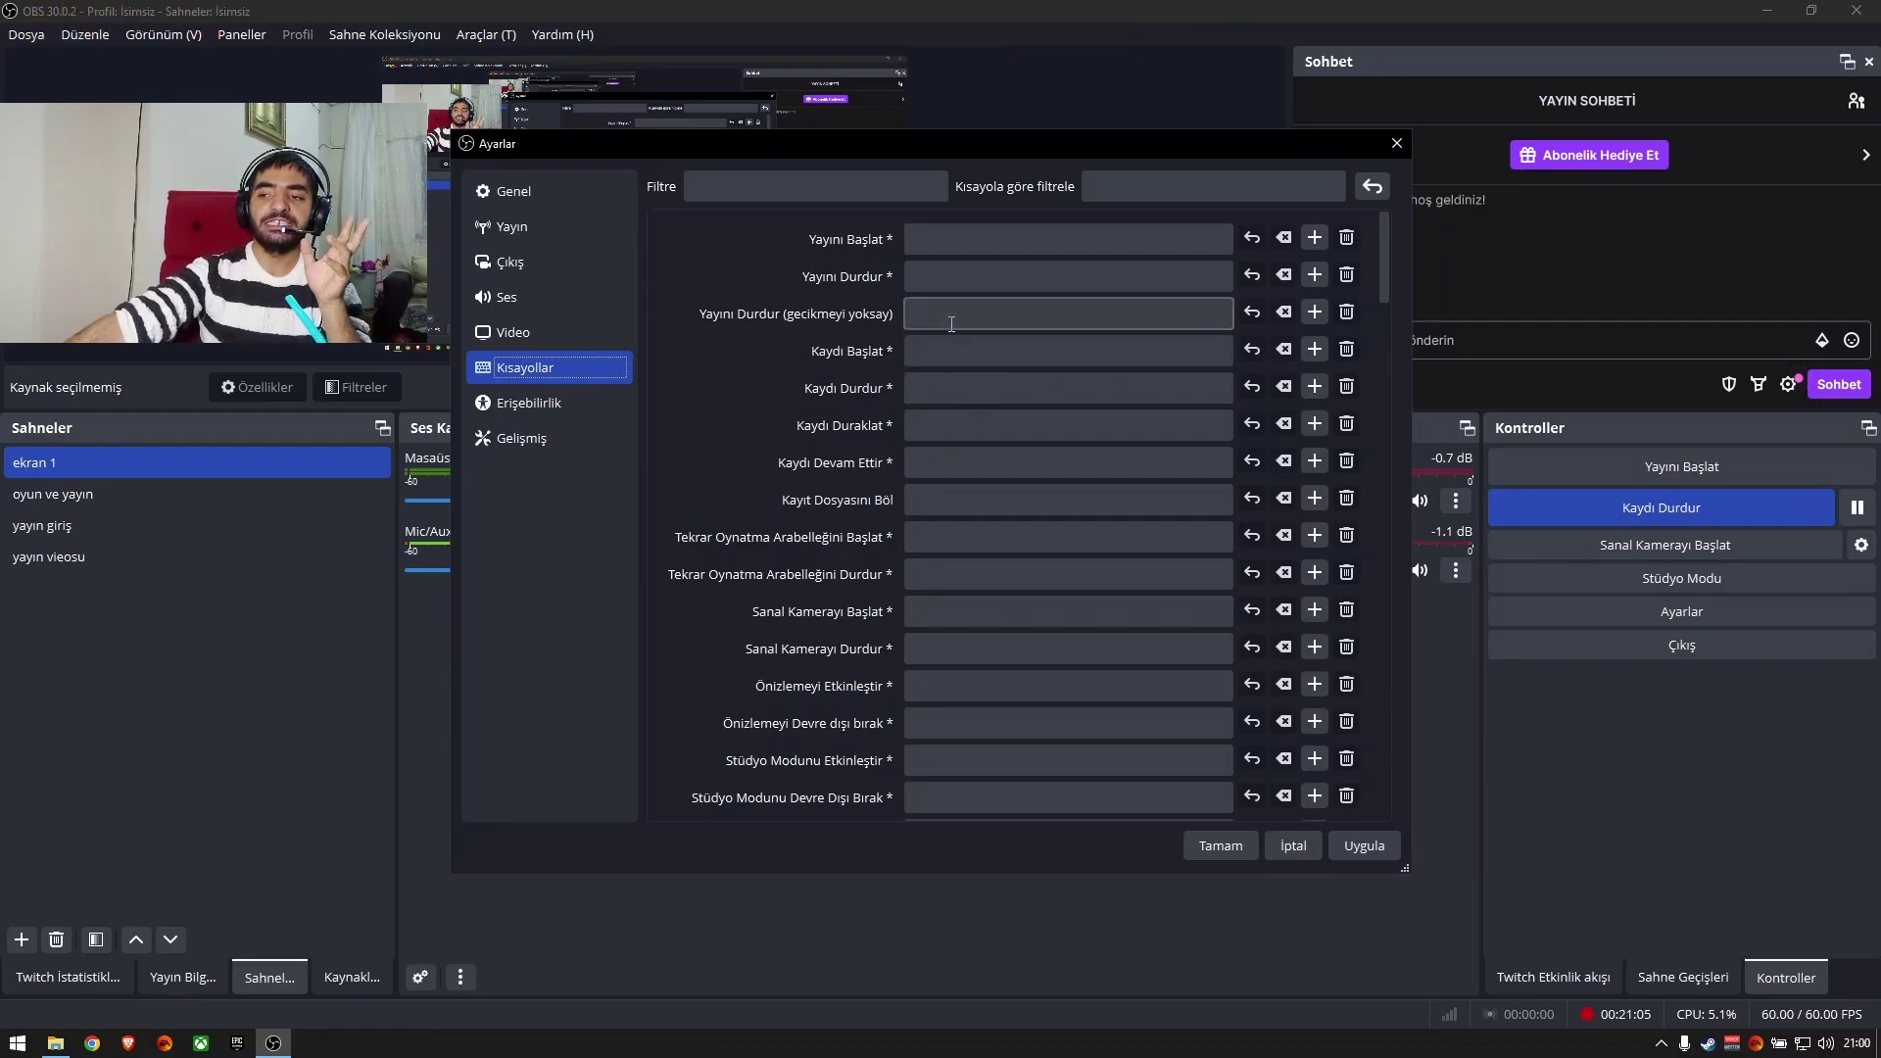
left_click(949, 354)
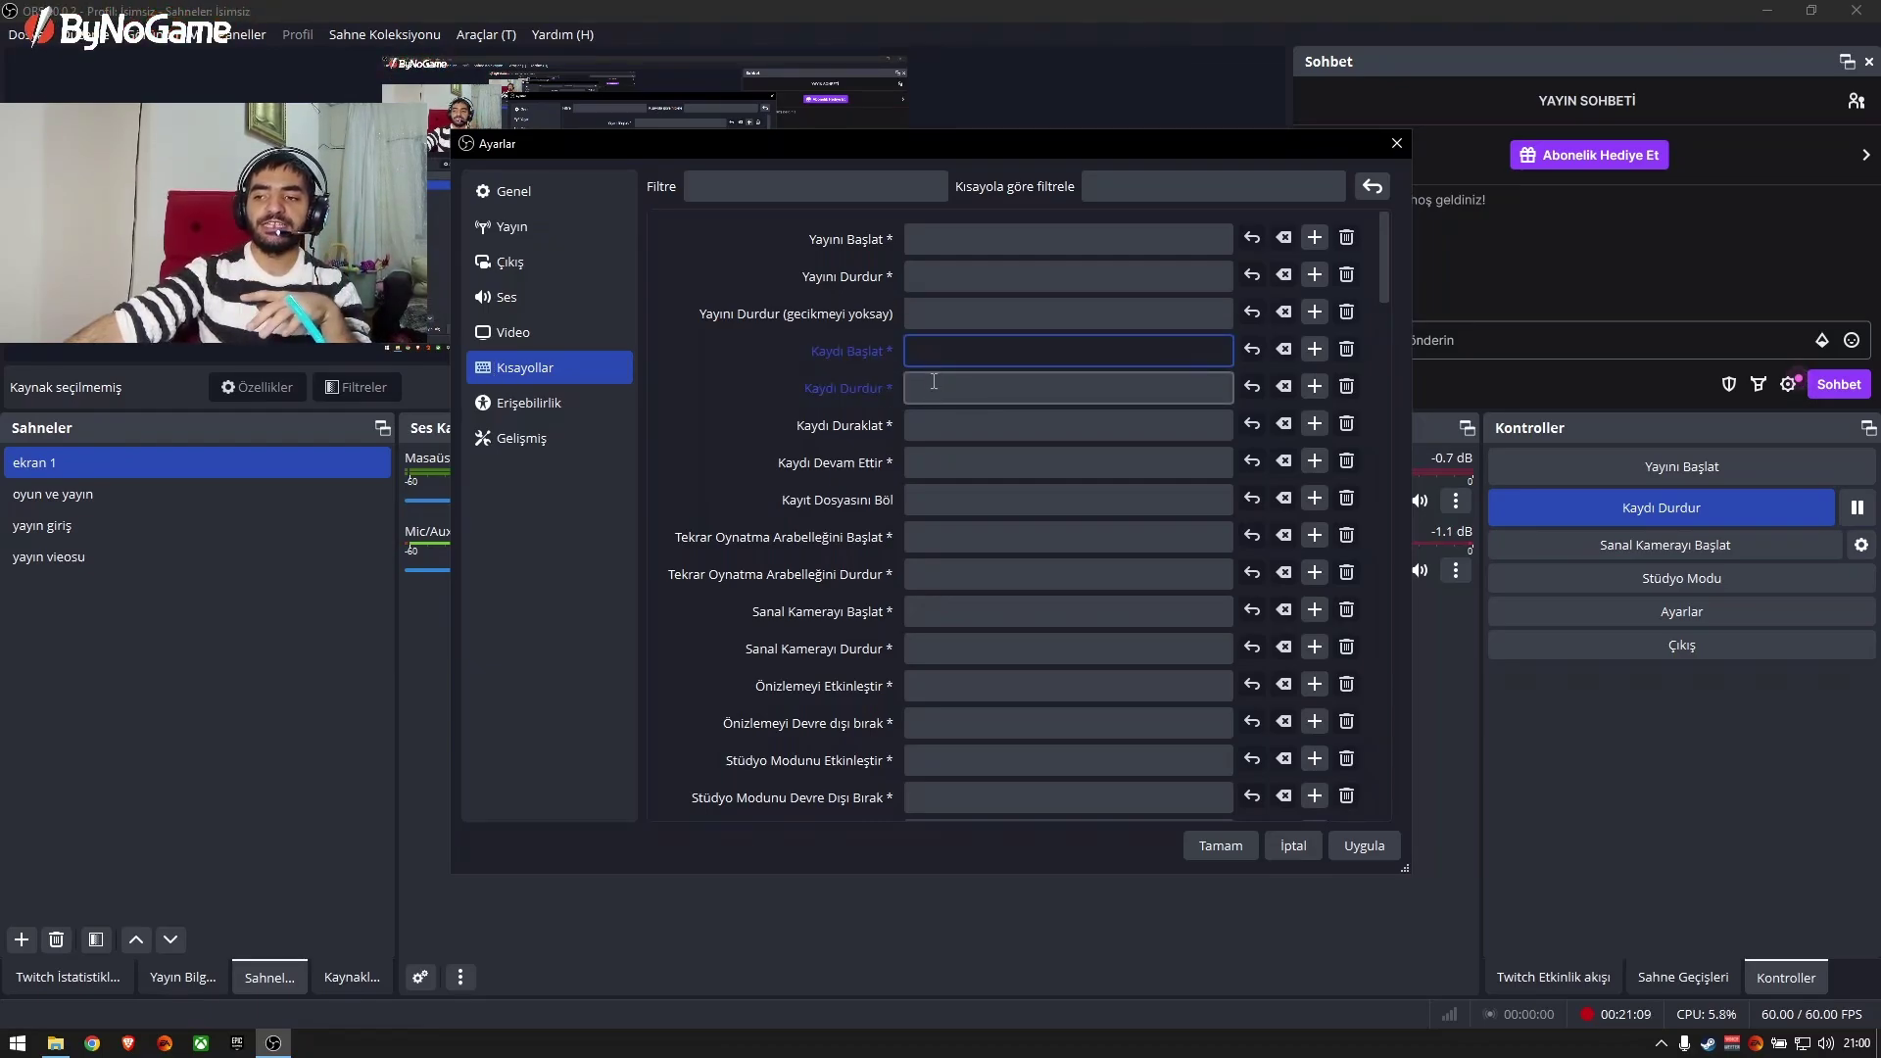
left_click(934, 381)
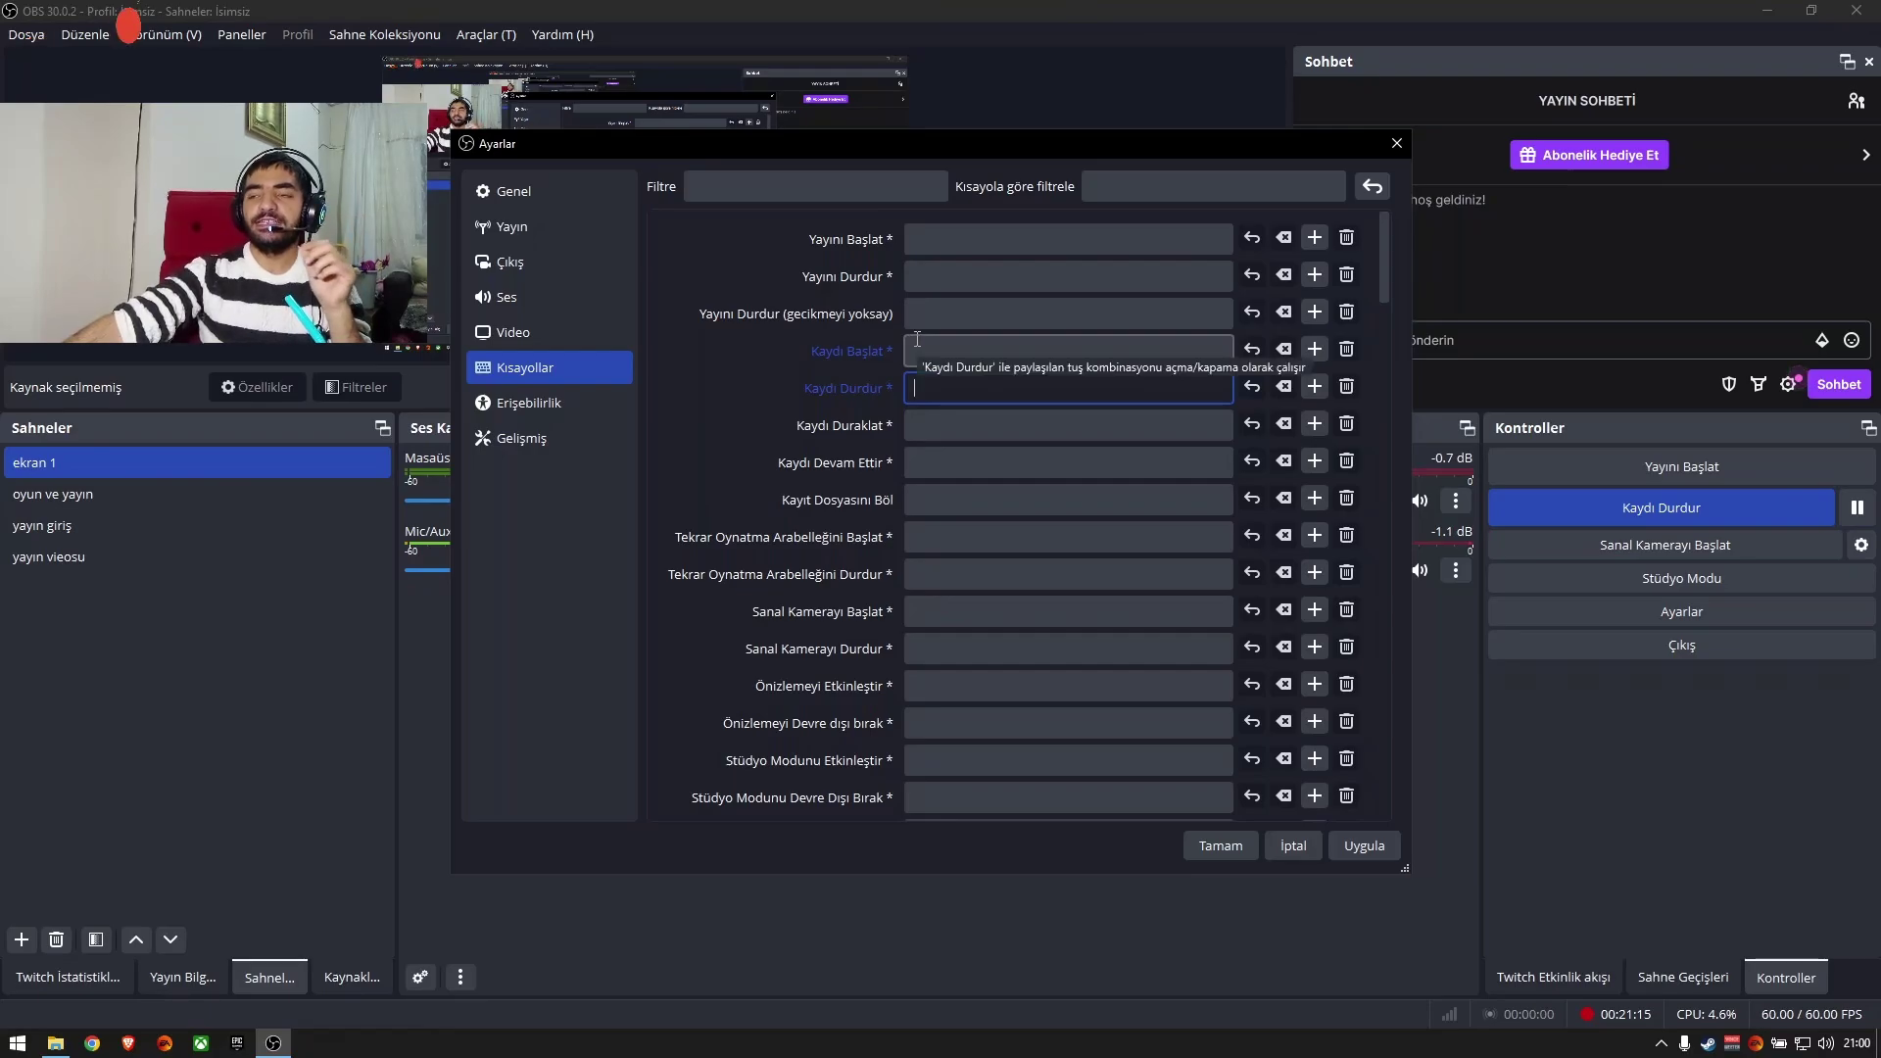
Review the accessibility colours and the advanced settings, including recording, reconnection and browser source options, and close the settings without saving
left_click(609, 402)
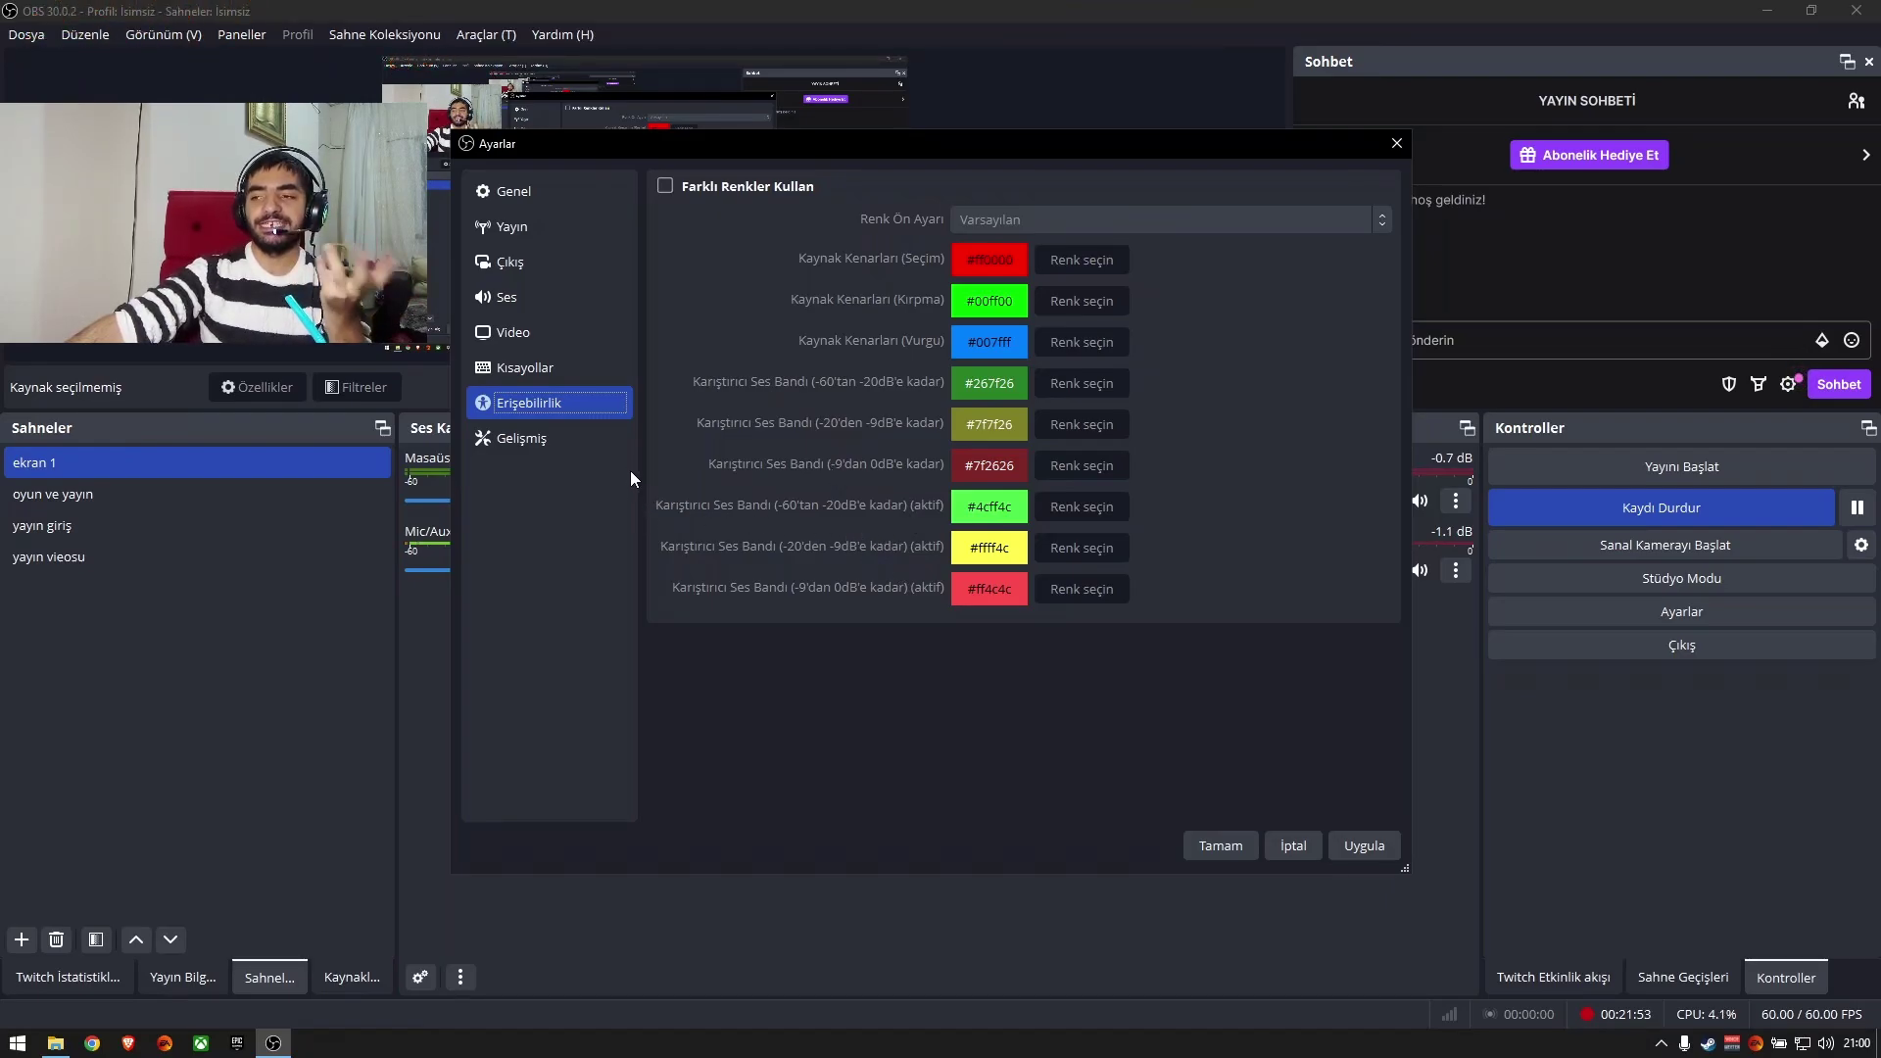
left_click(565, 434)
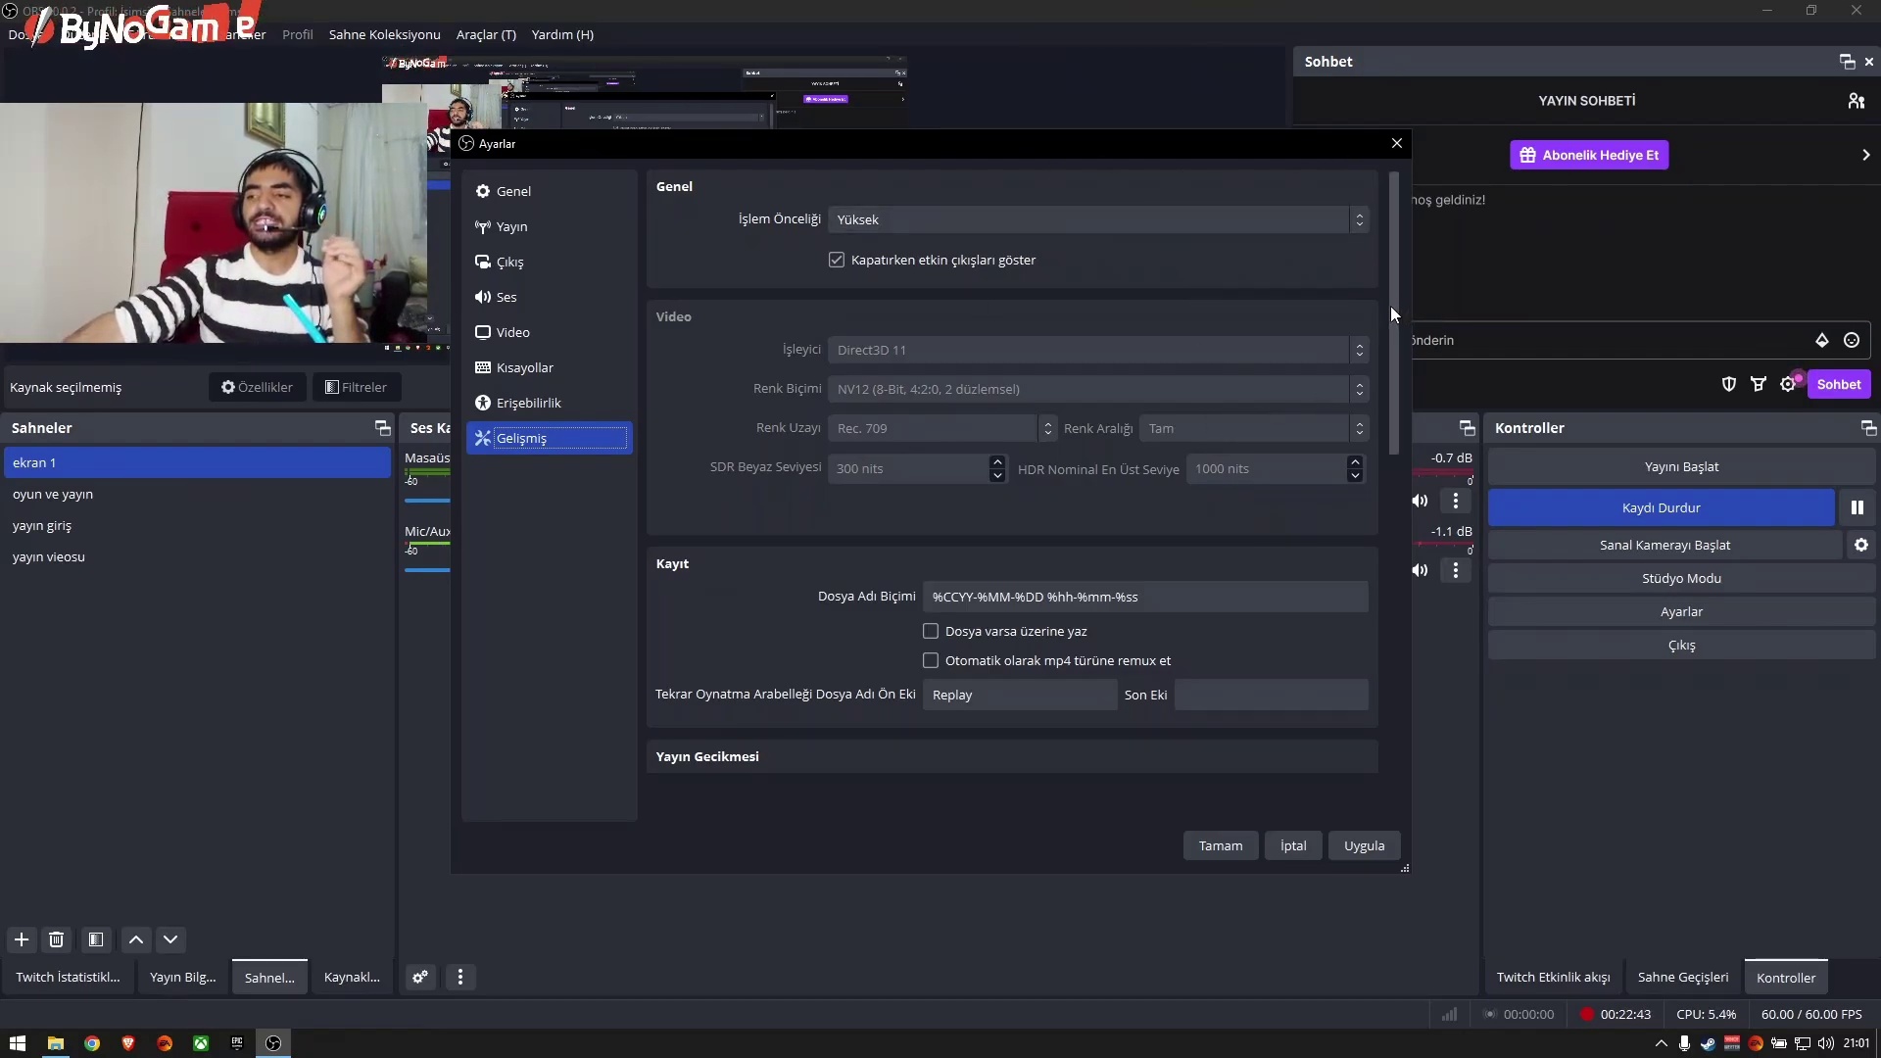
left_click_drag(1391, 305, 1360, 674)
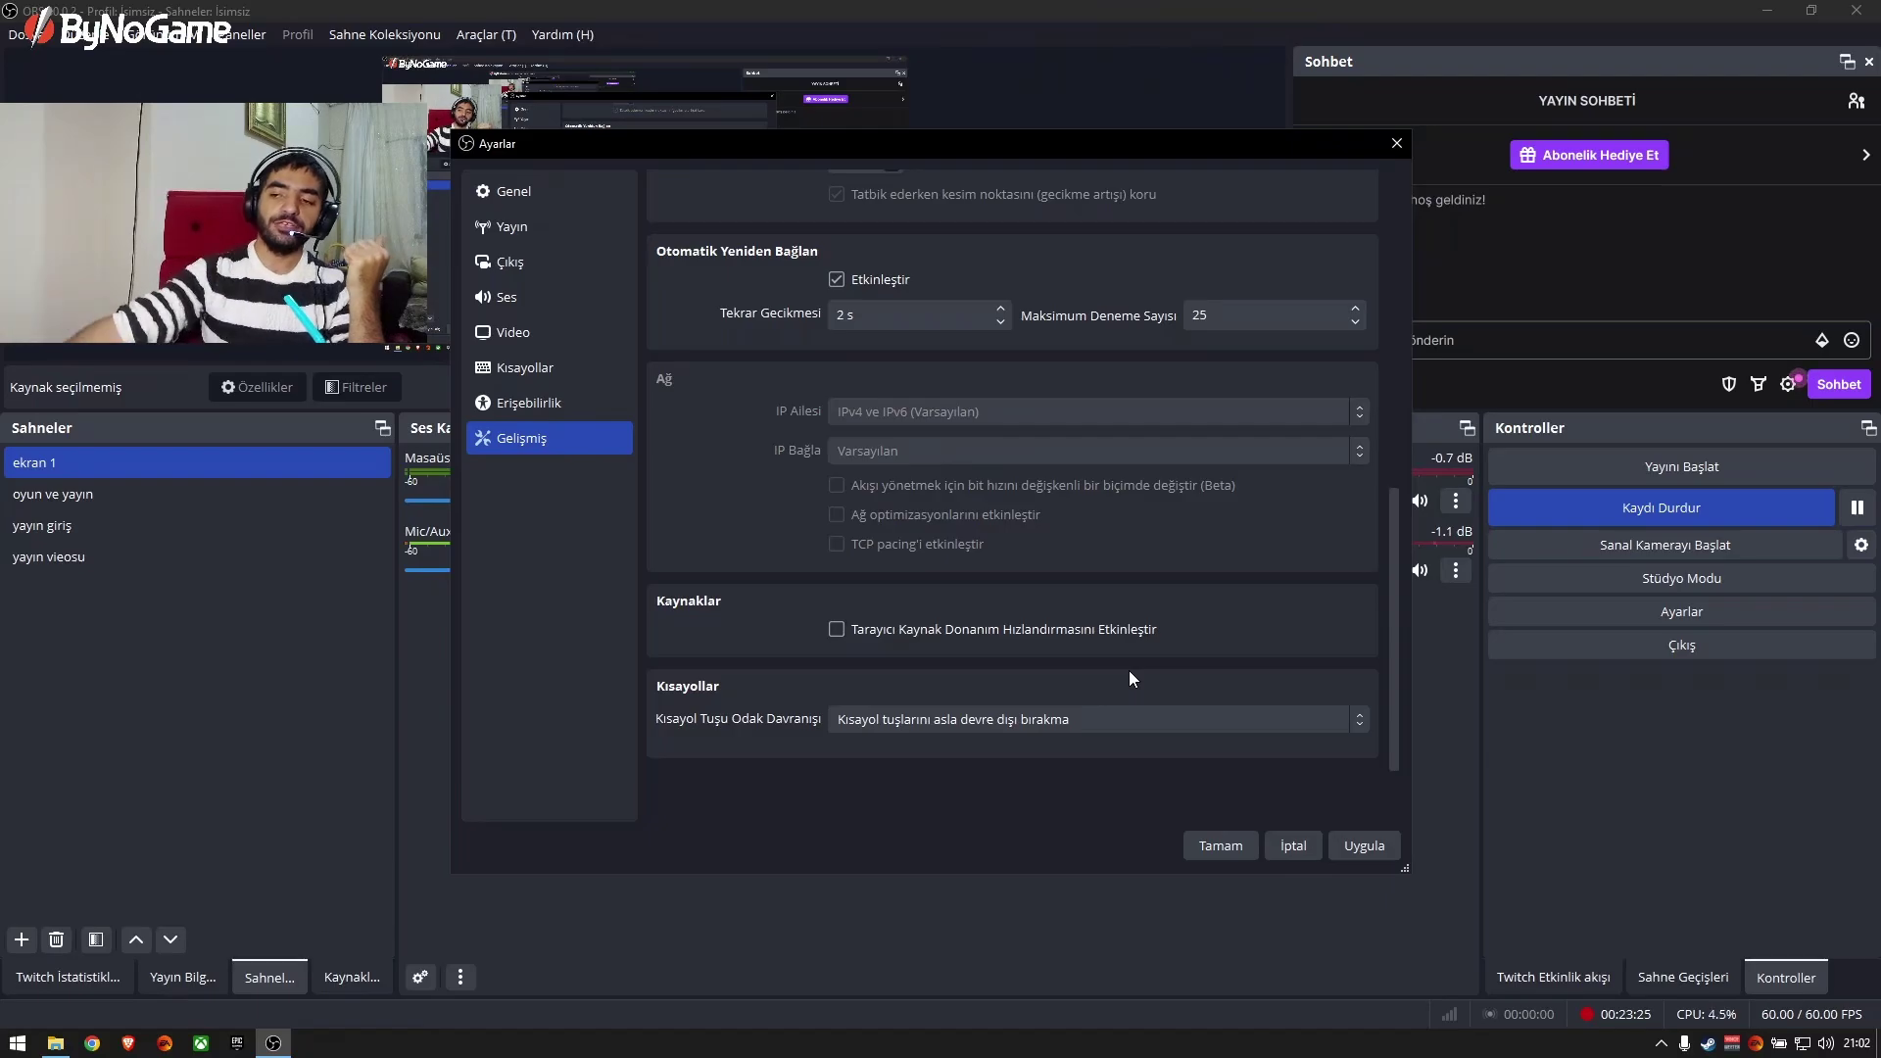
left_click(954, 638)
scroll(1013, 610, "up", 8)
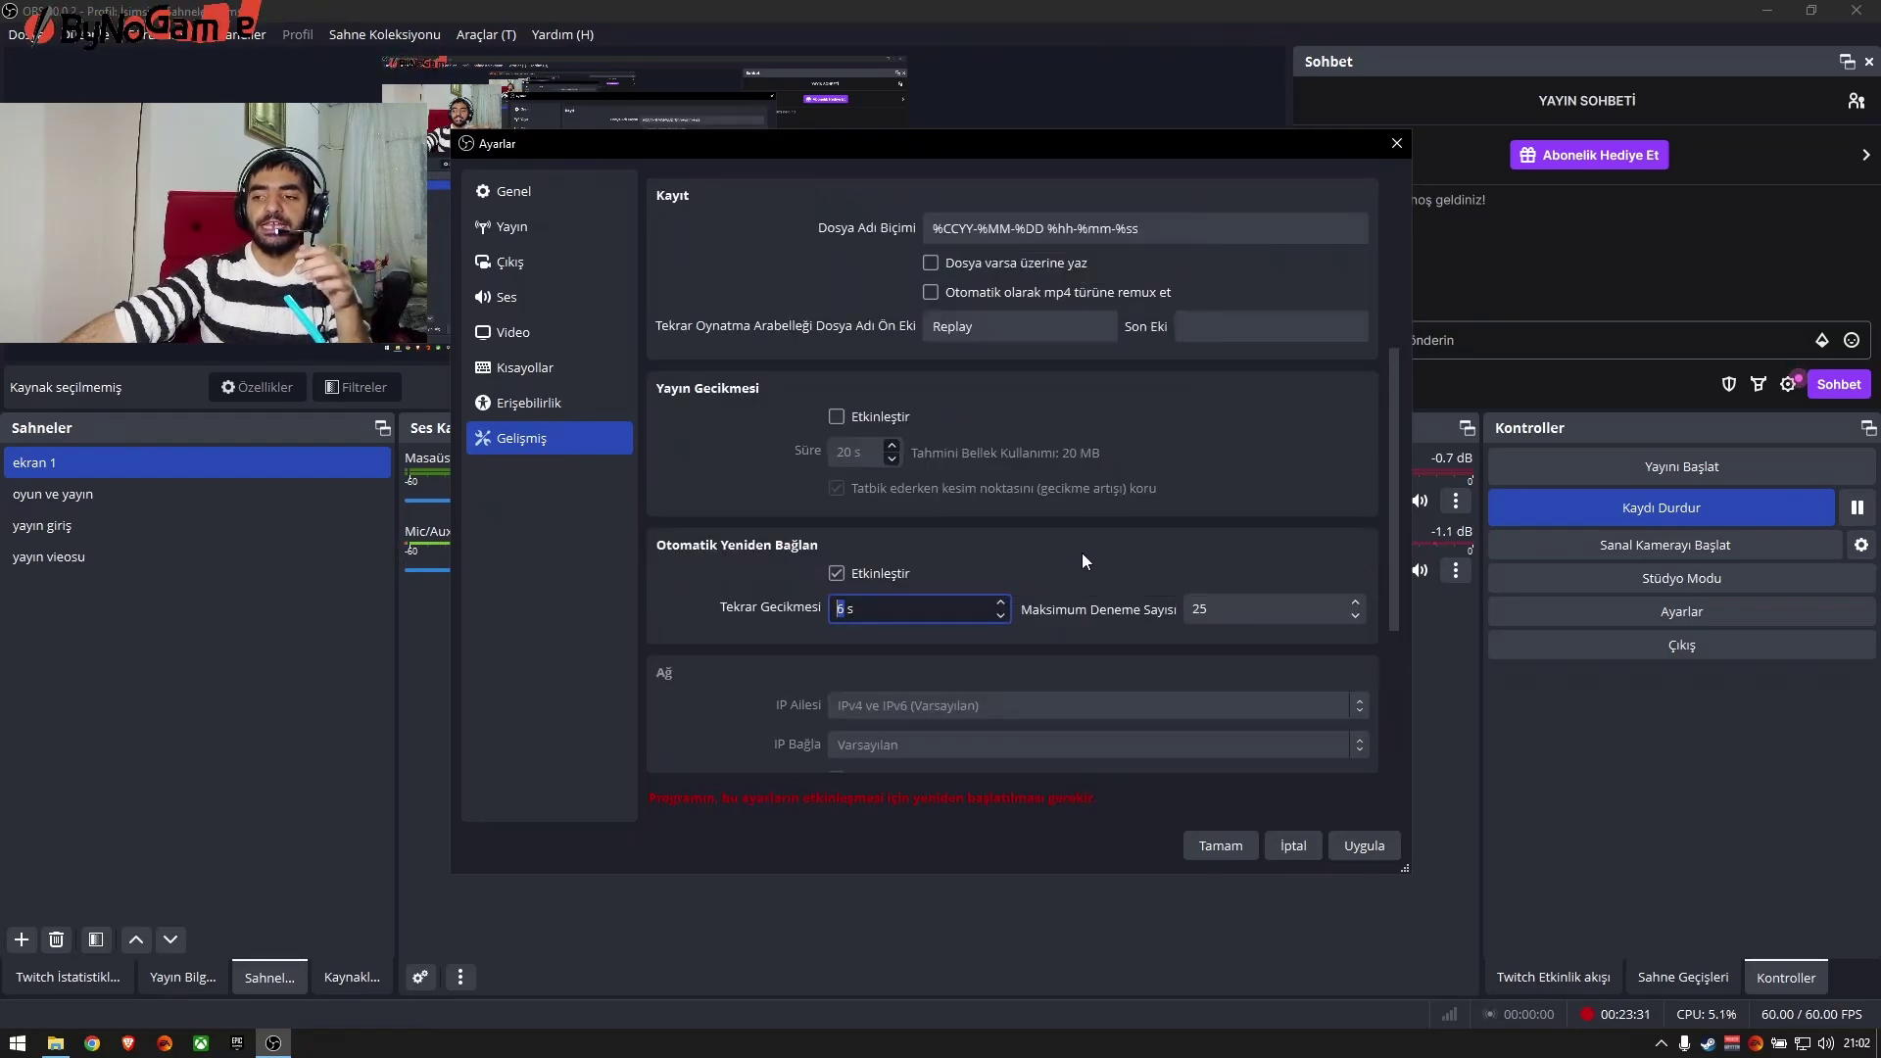
scroll(1083, 550, "up", 2)
scroll(1084, 552, "up", 2)
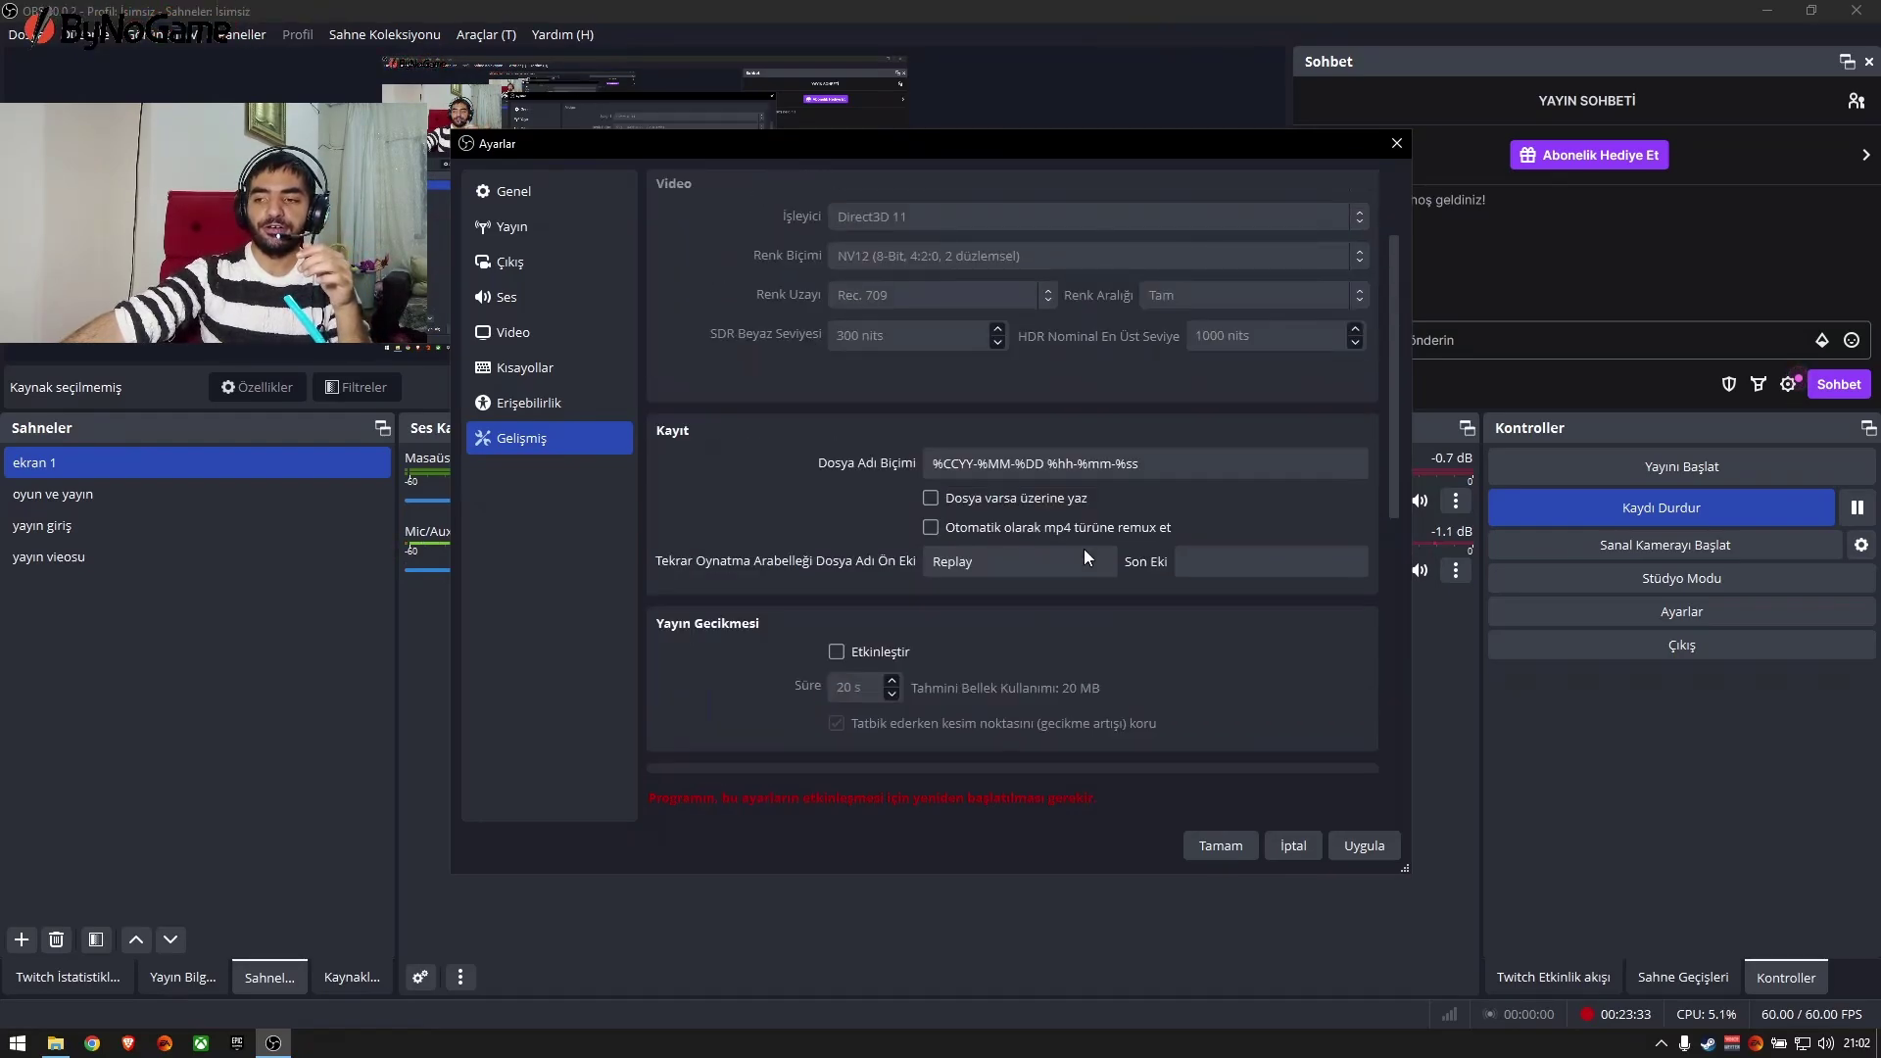
scroll(1083, 558, "up", 2)
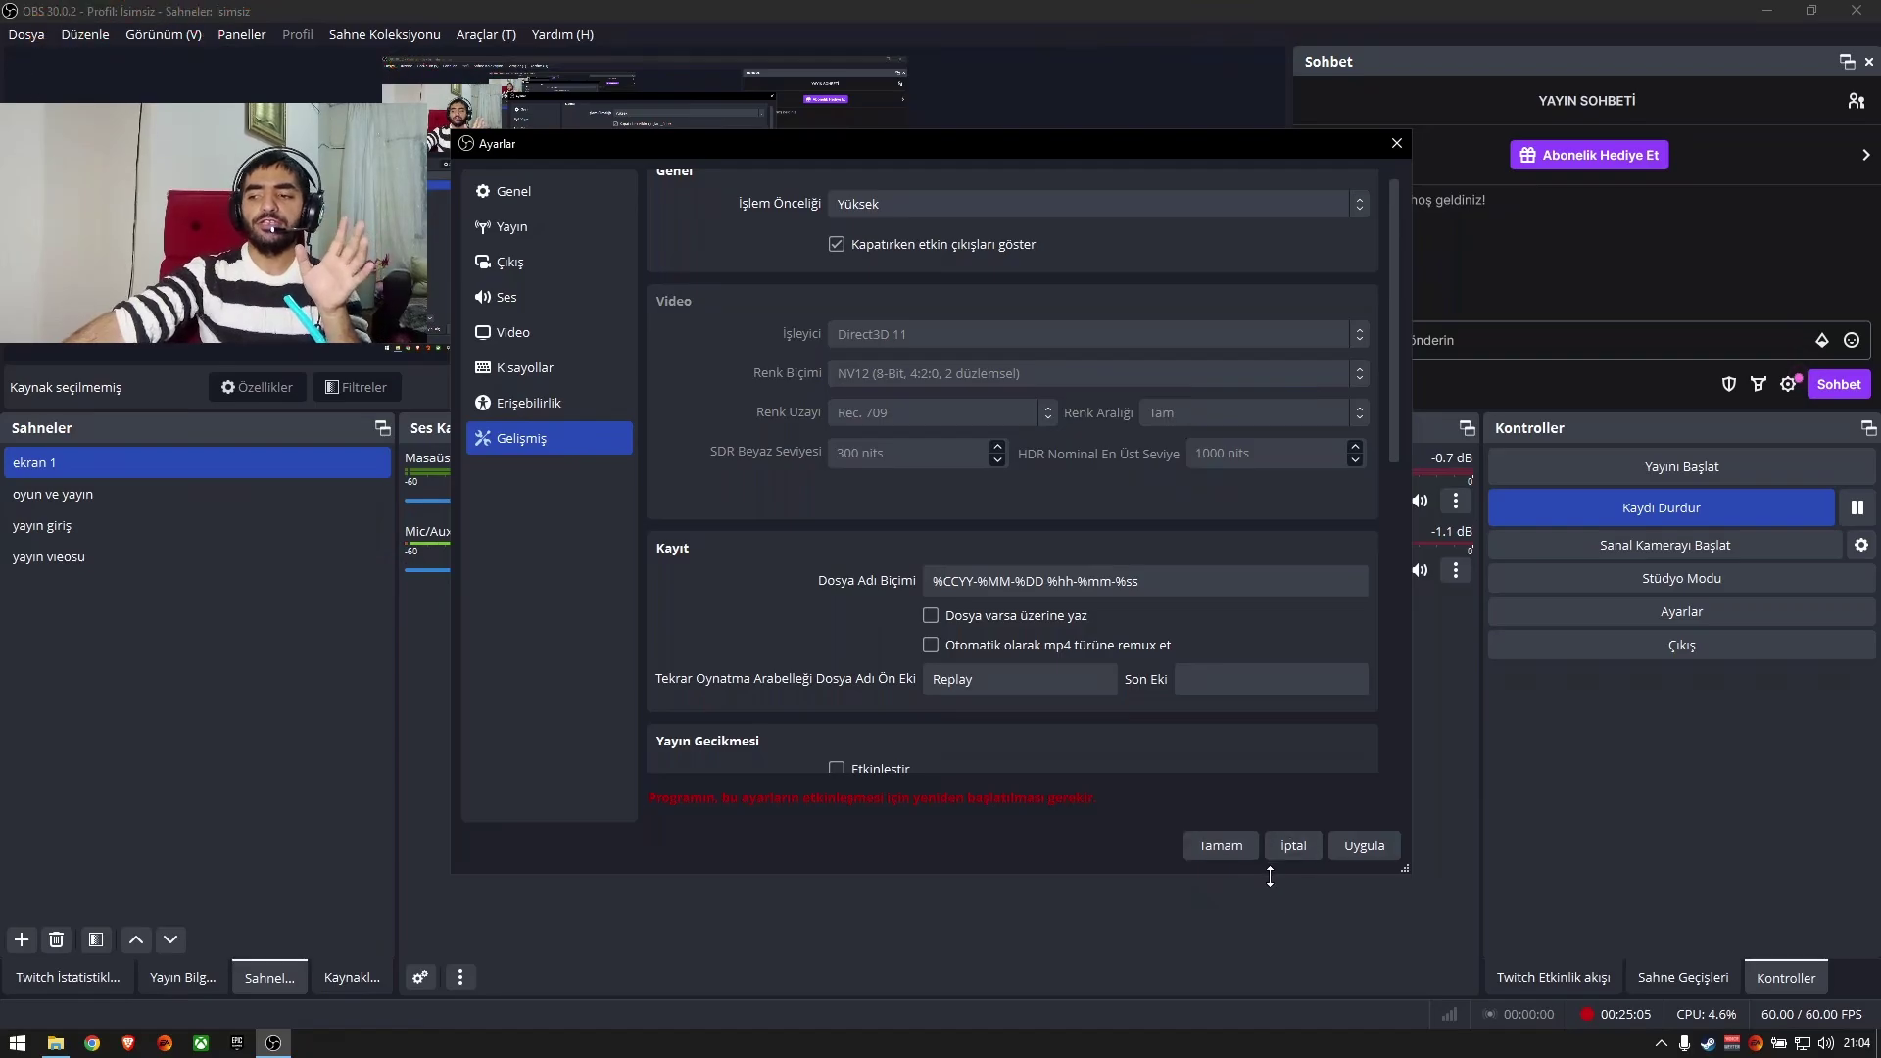
left_click(1293, 849)
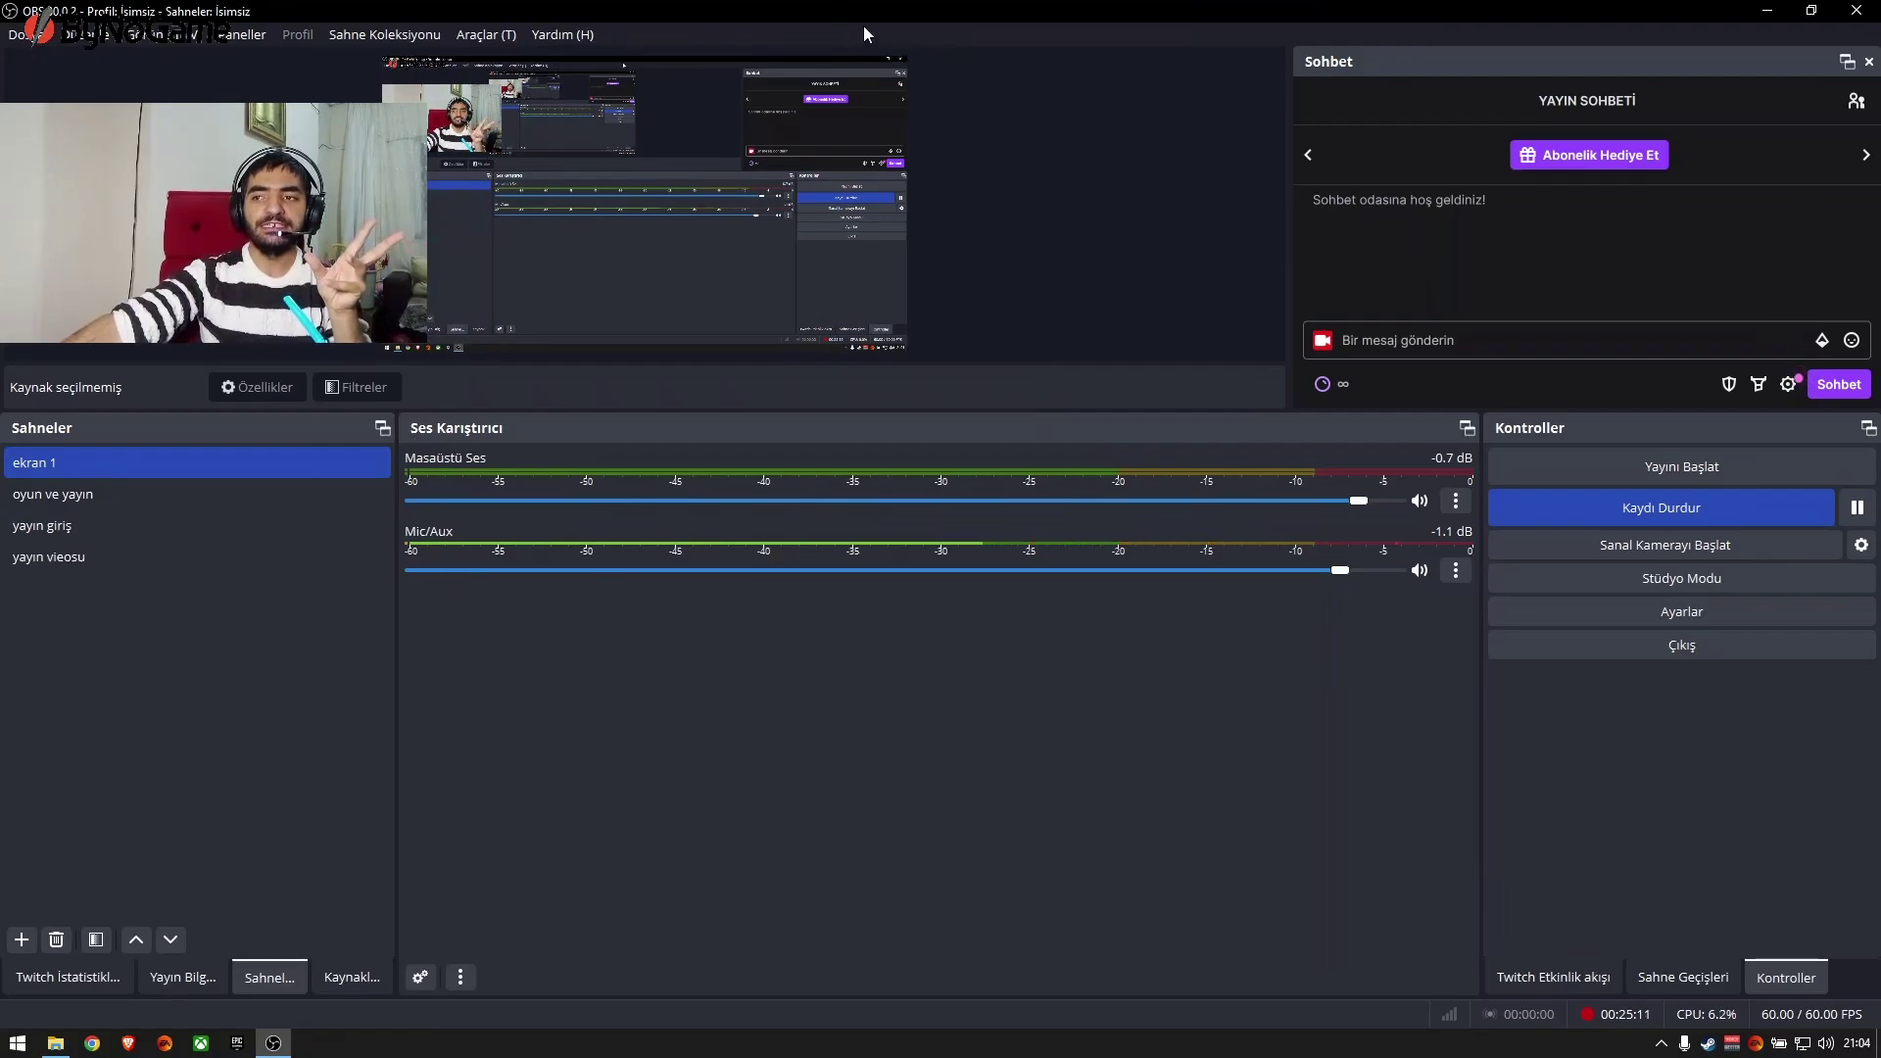
Show the Windows desktop, look up and open Grafik ayarları through Windows search, and close it
left_click_drag(871, 12, 929, 5)
key("super+d")
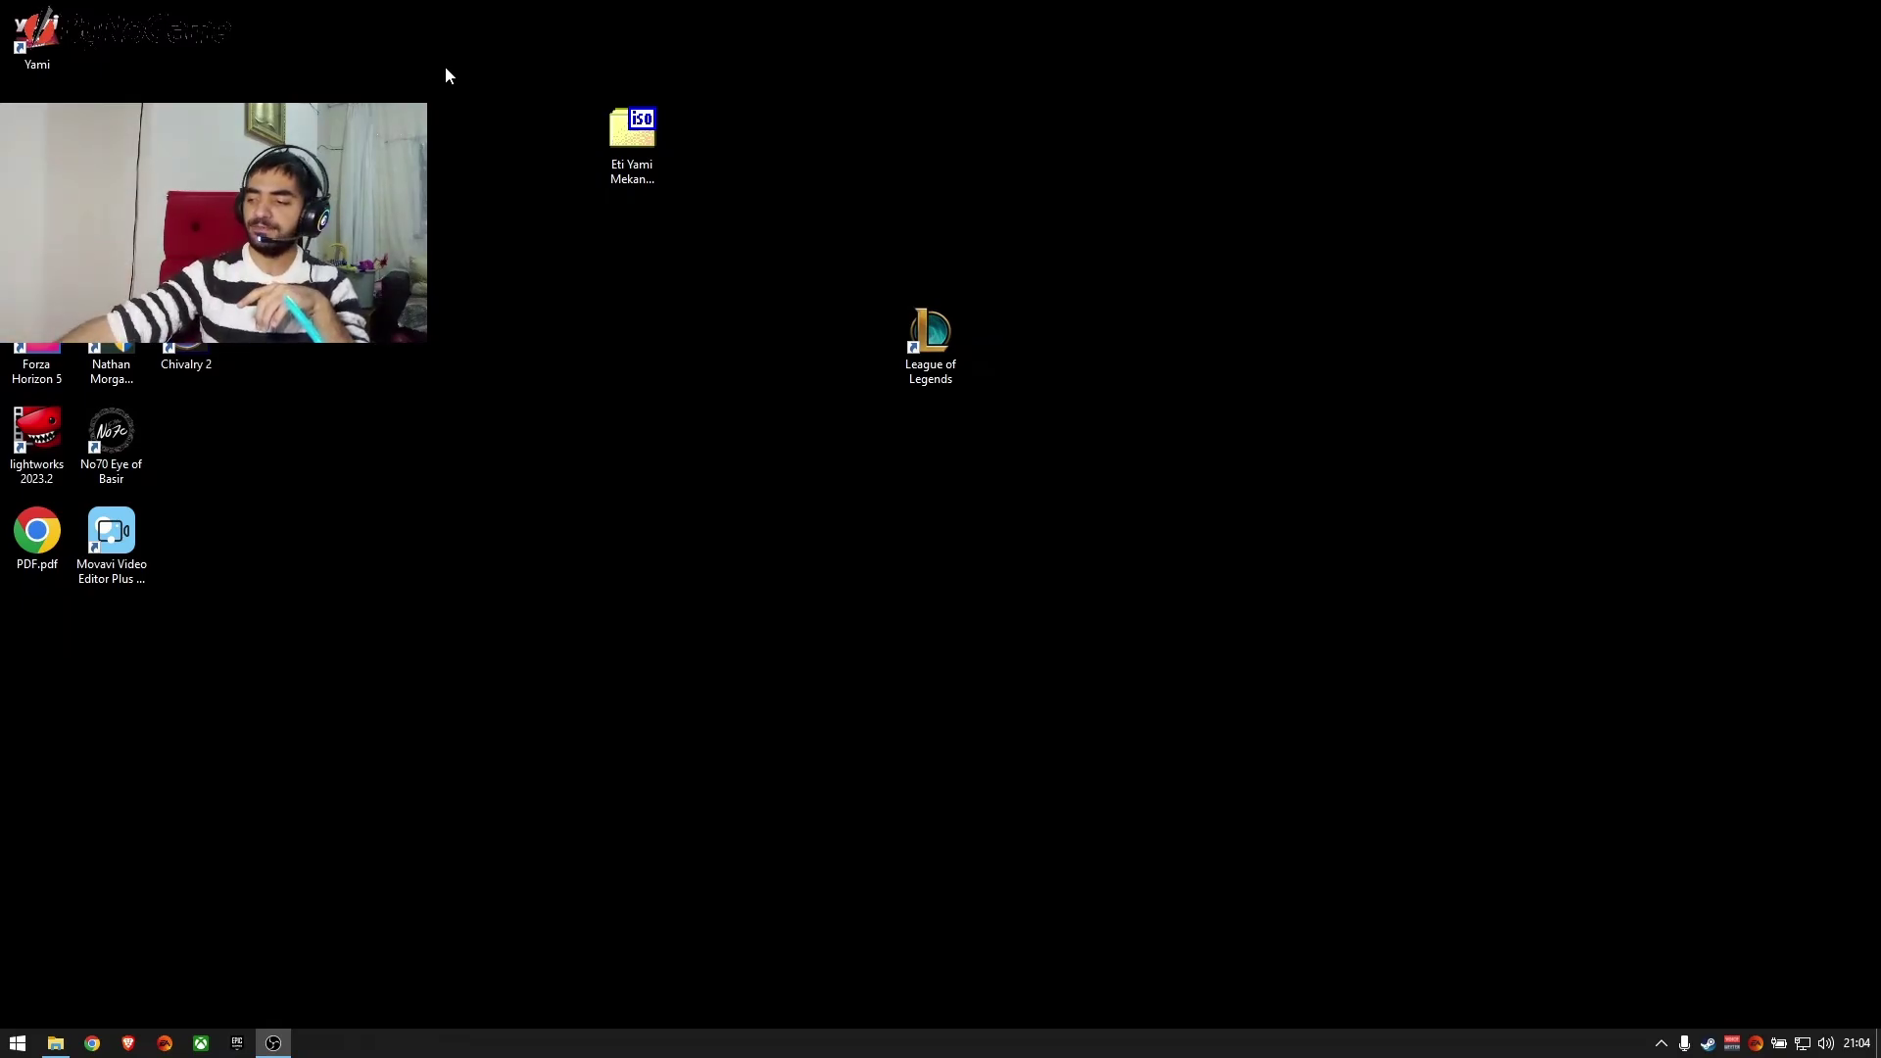
left_click(5, 1051)
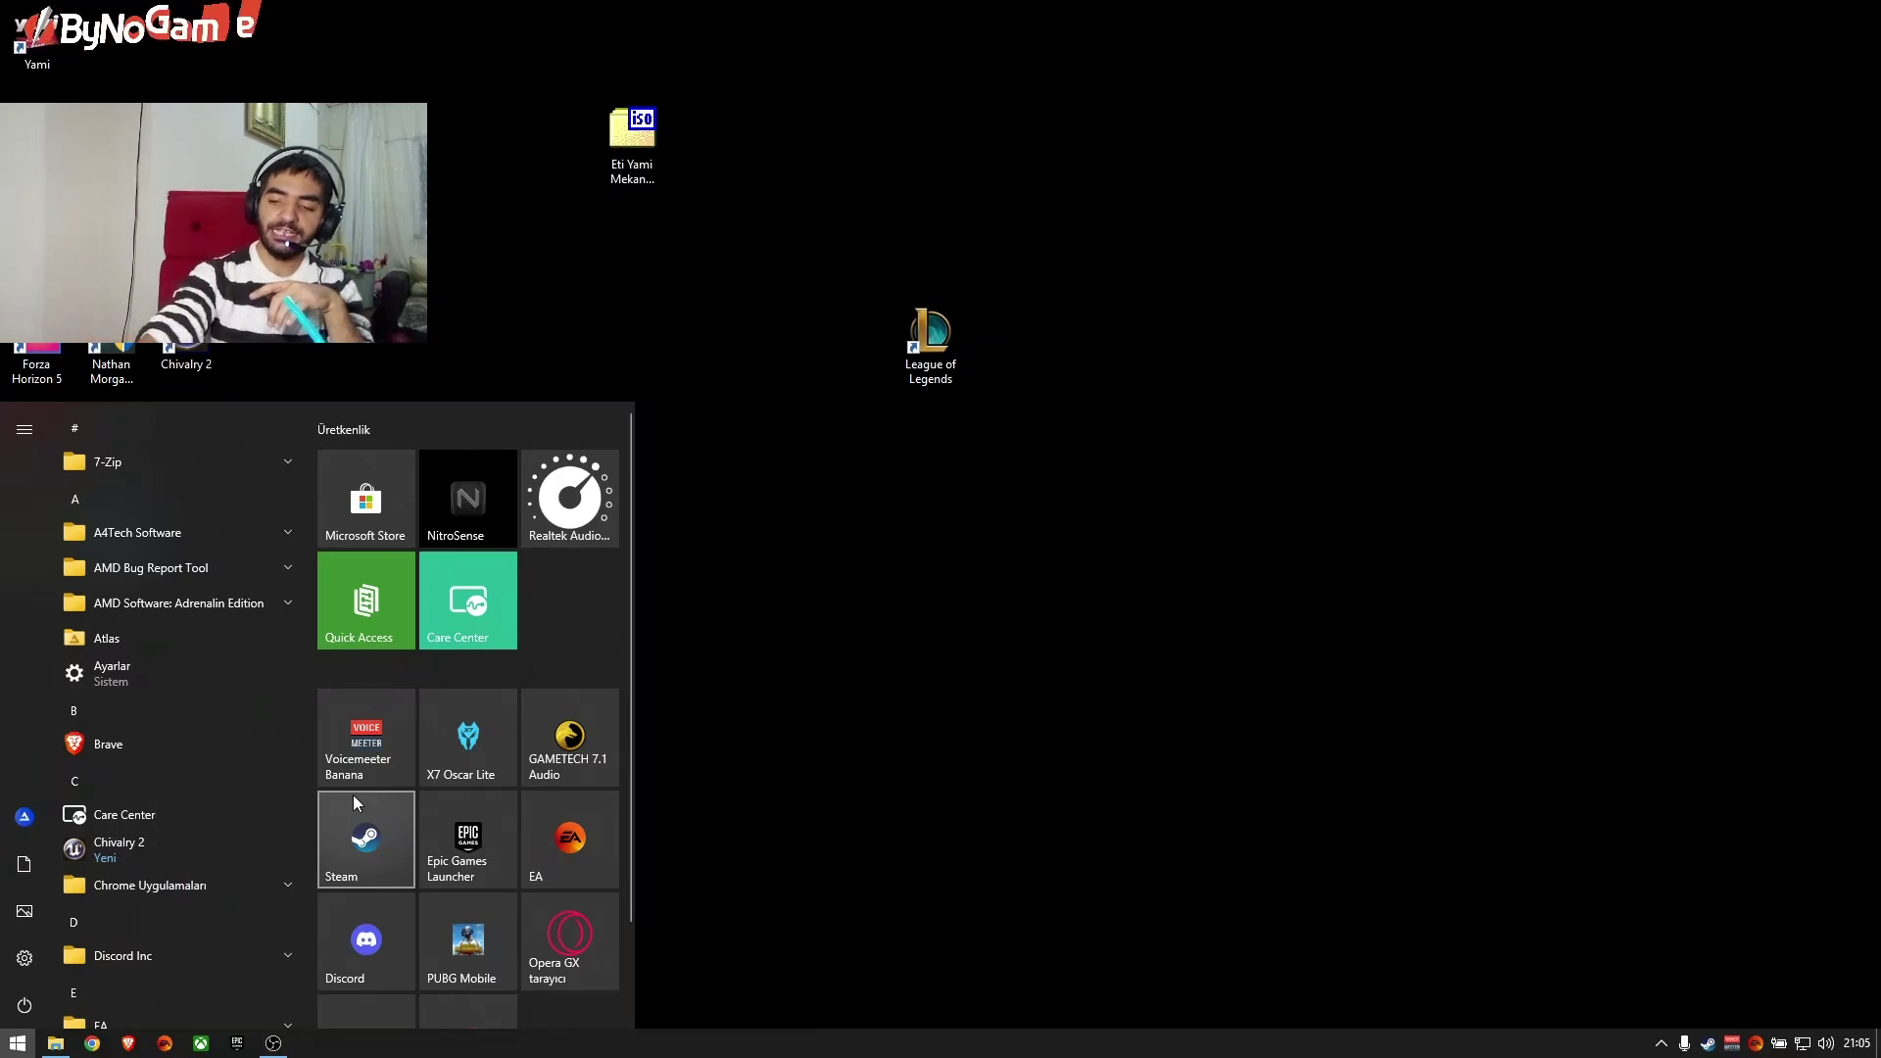
type("gr")
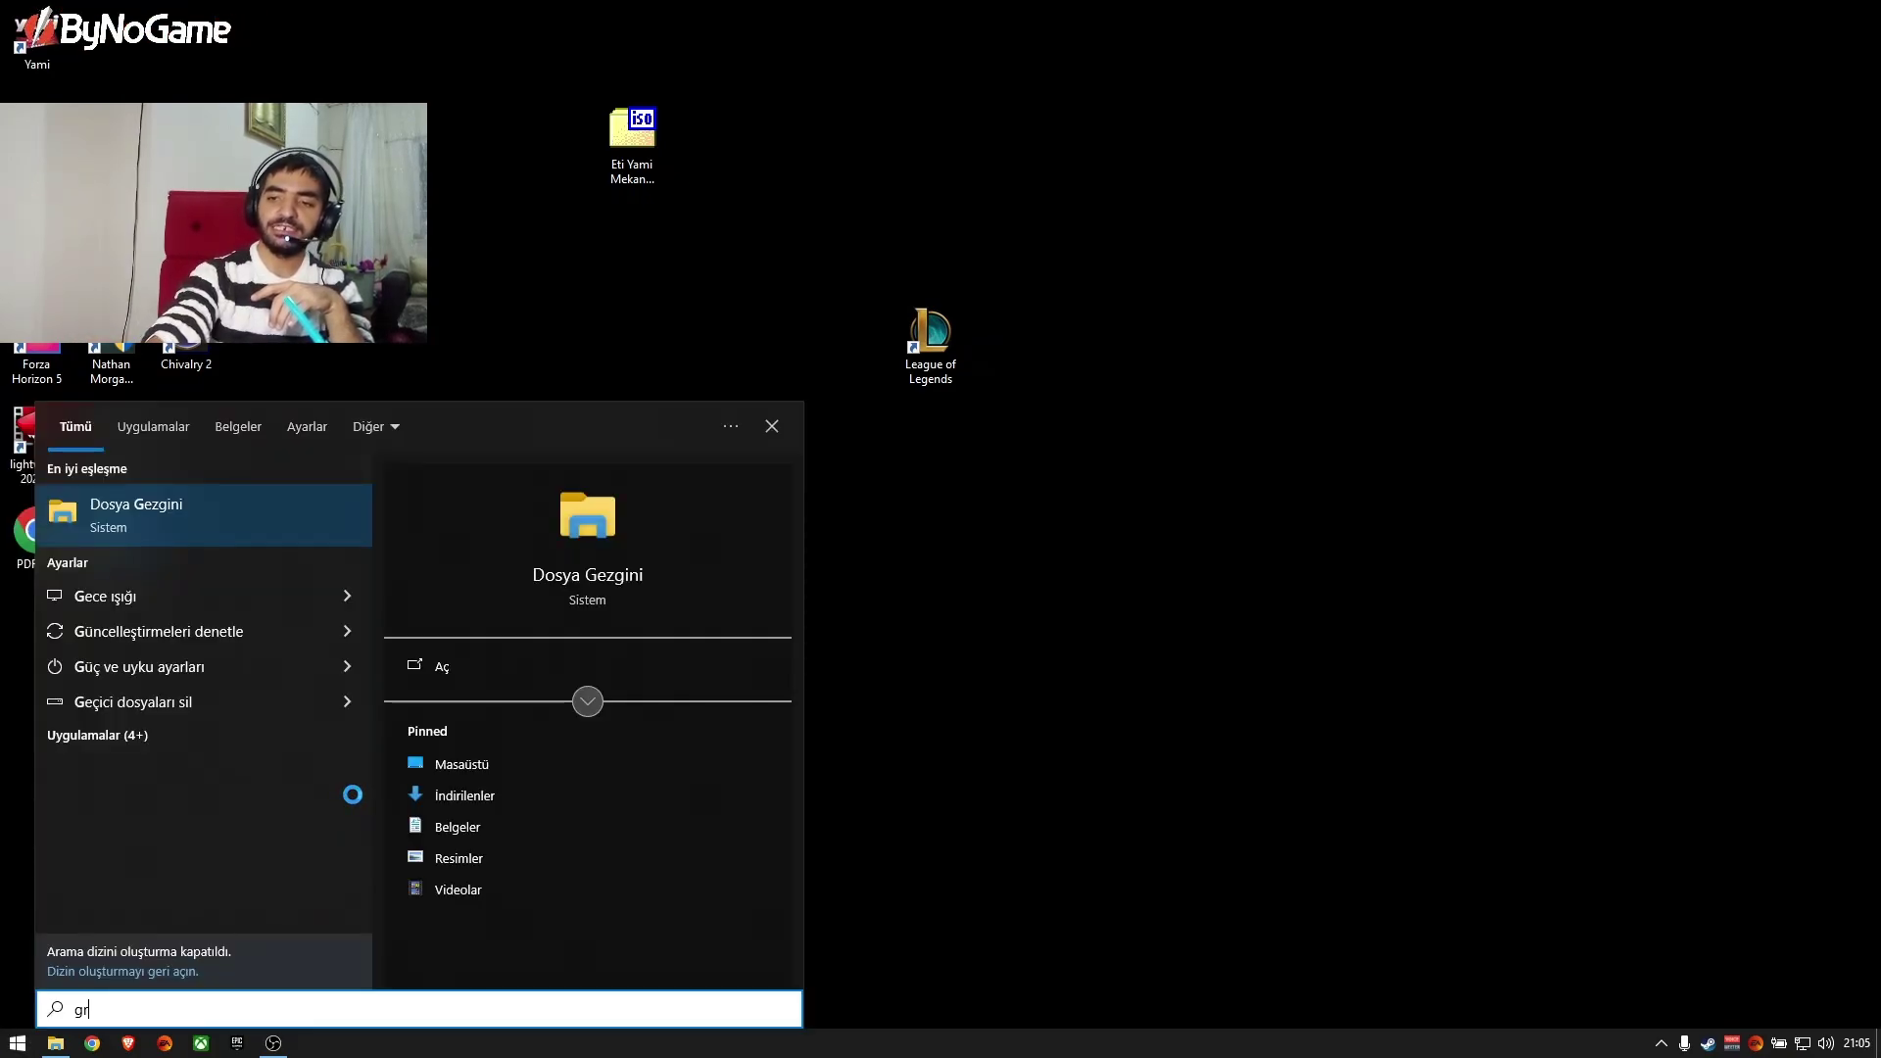
type("a")
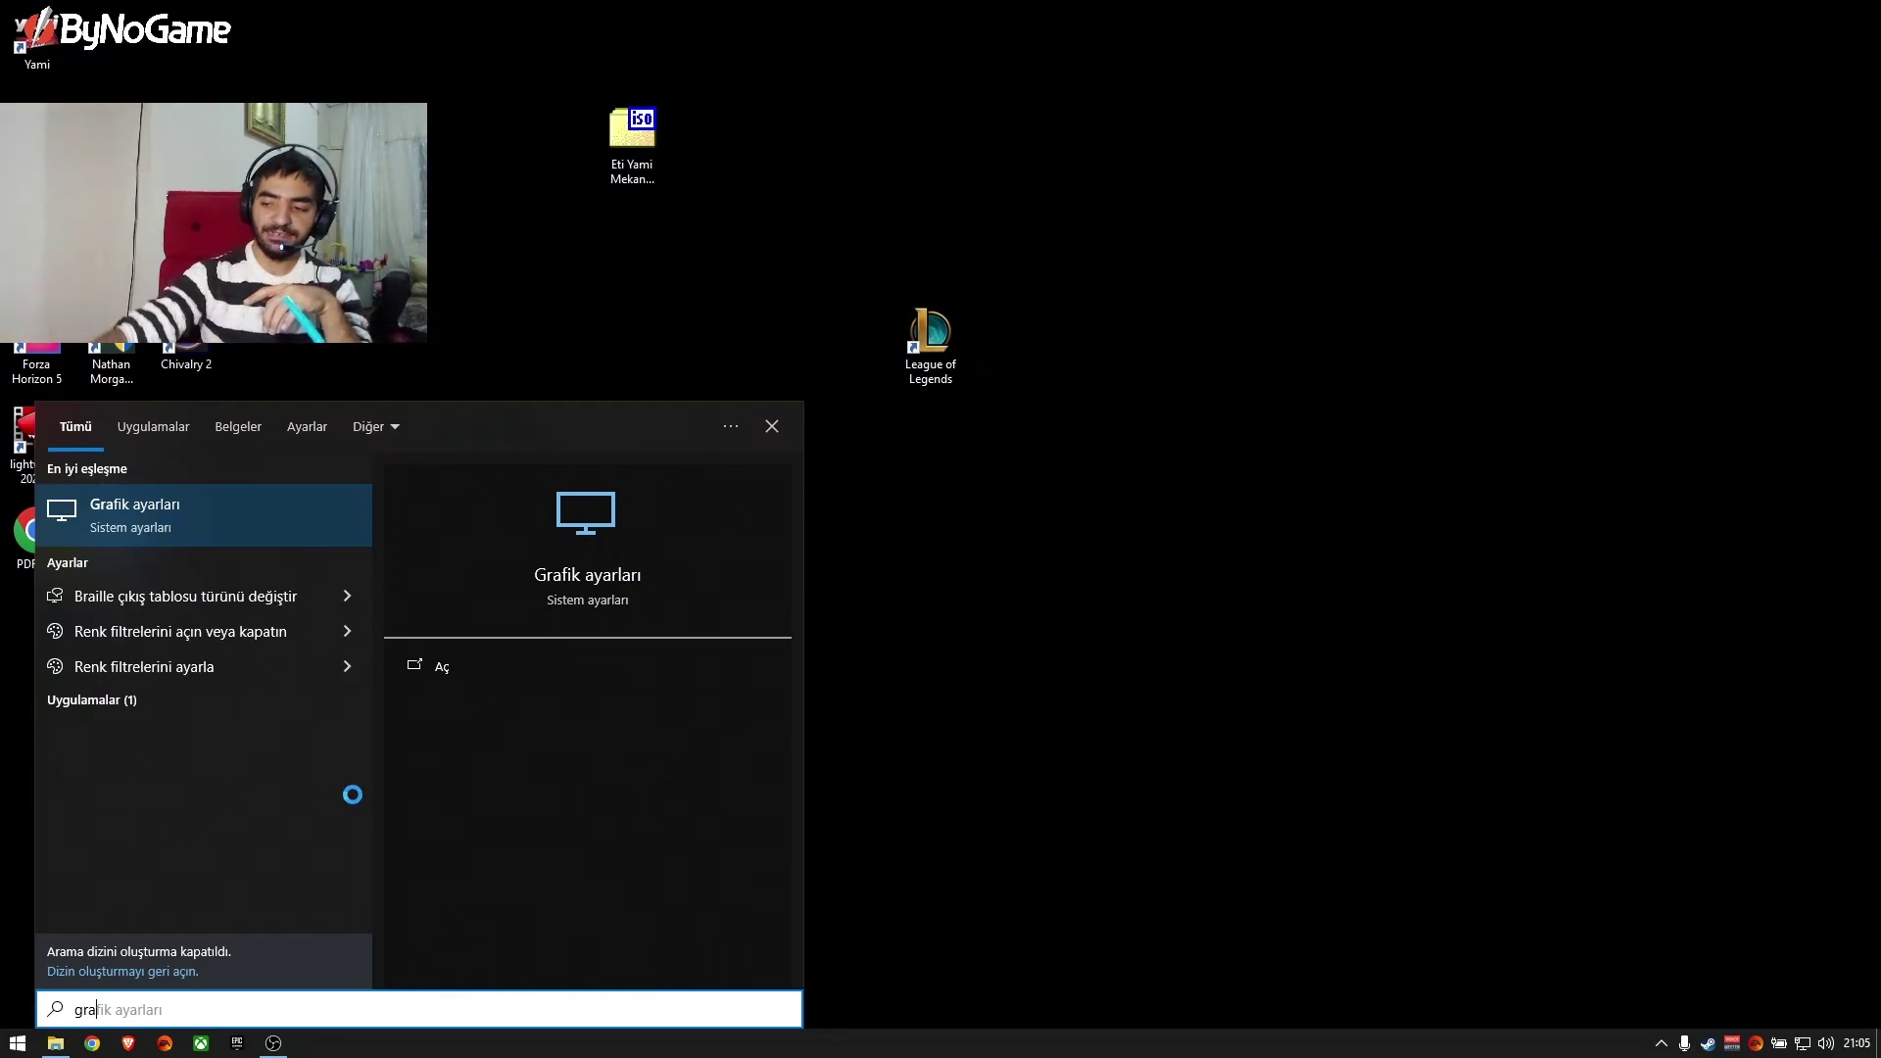
key("Return")
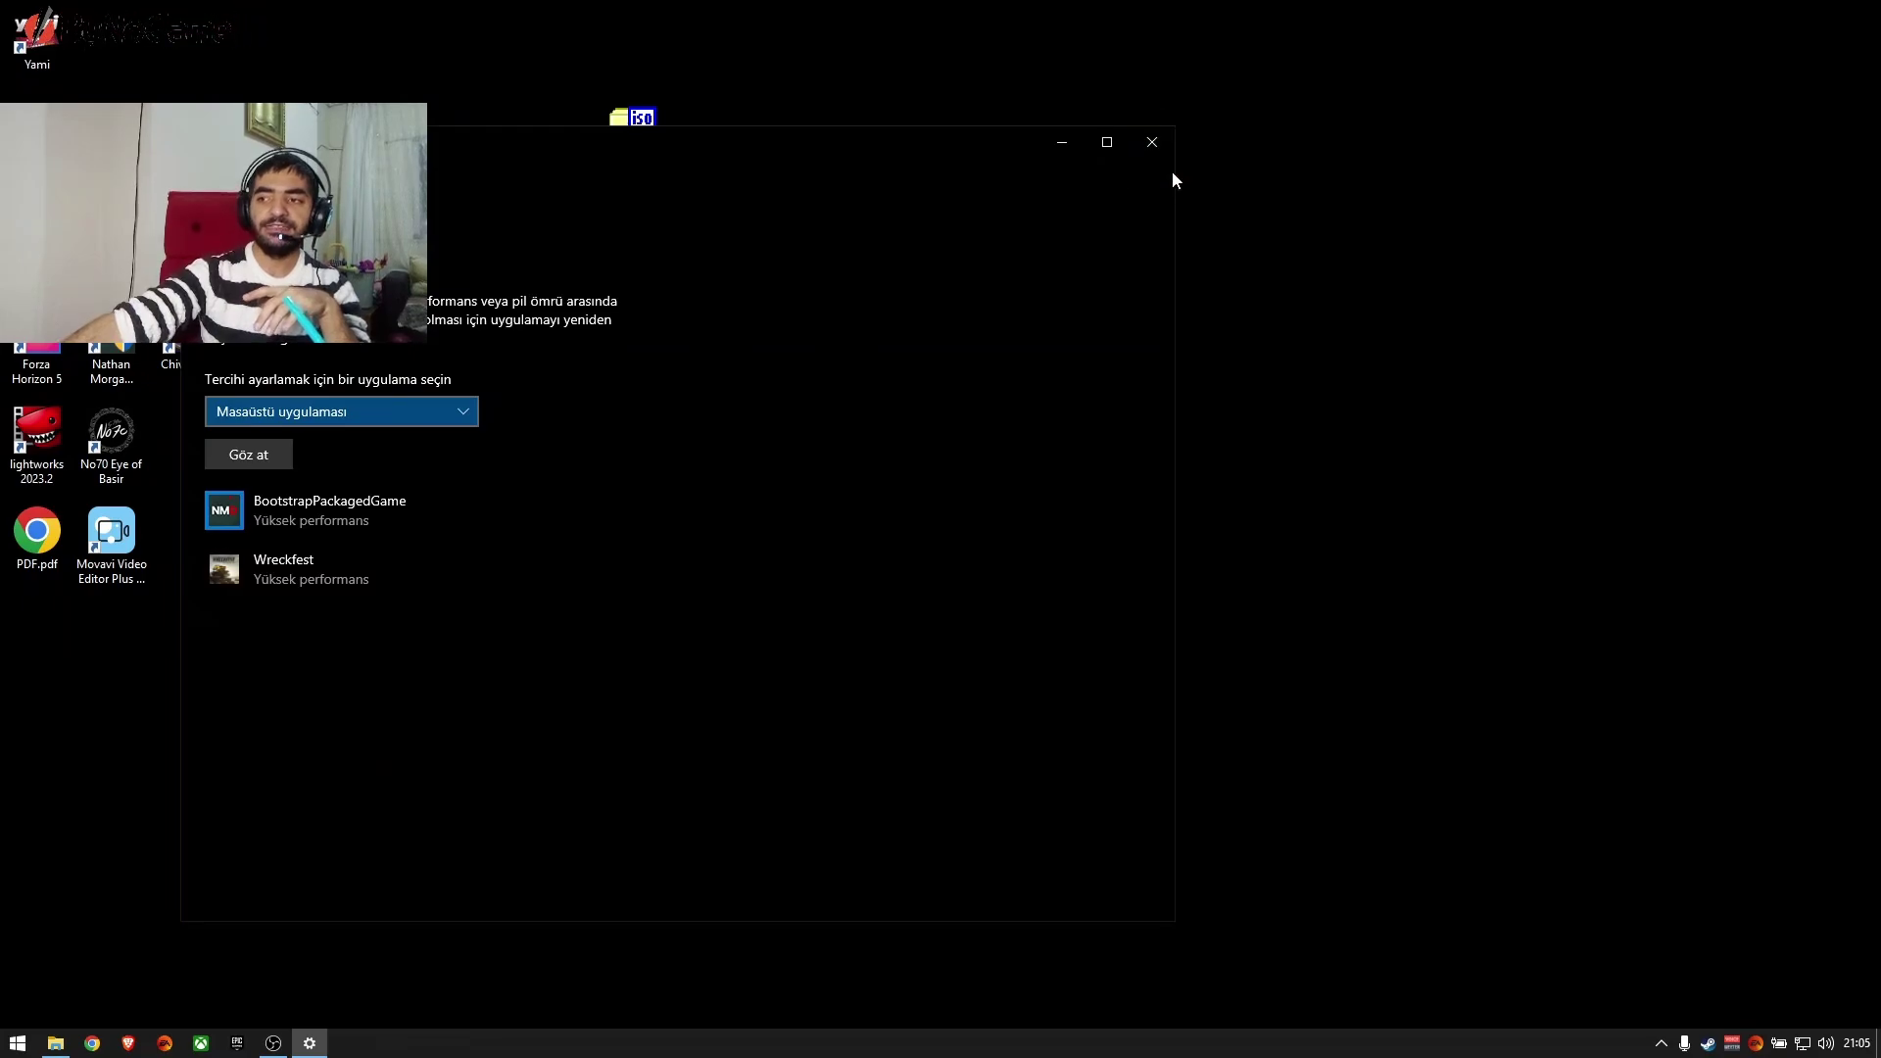
left_click(1154, 151)
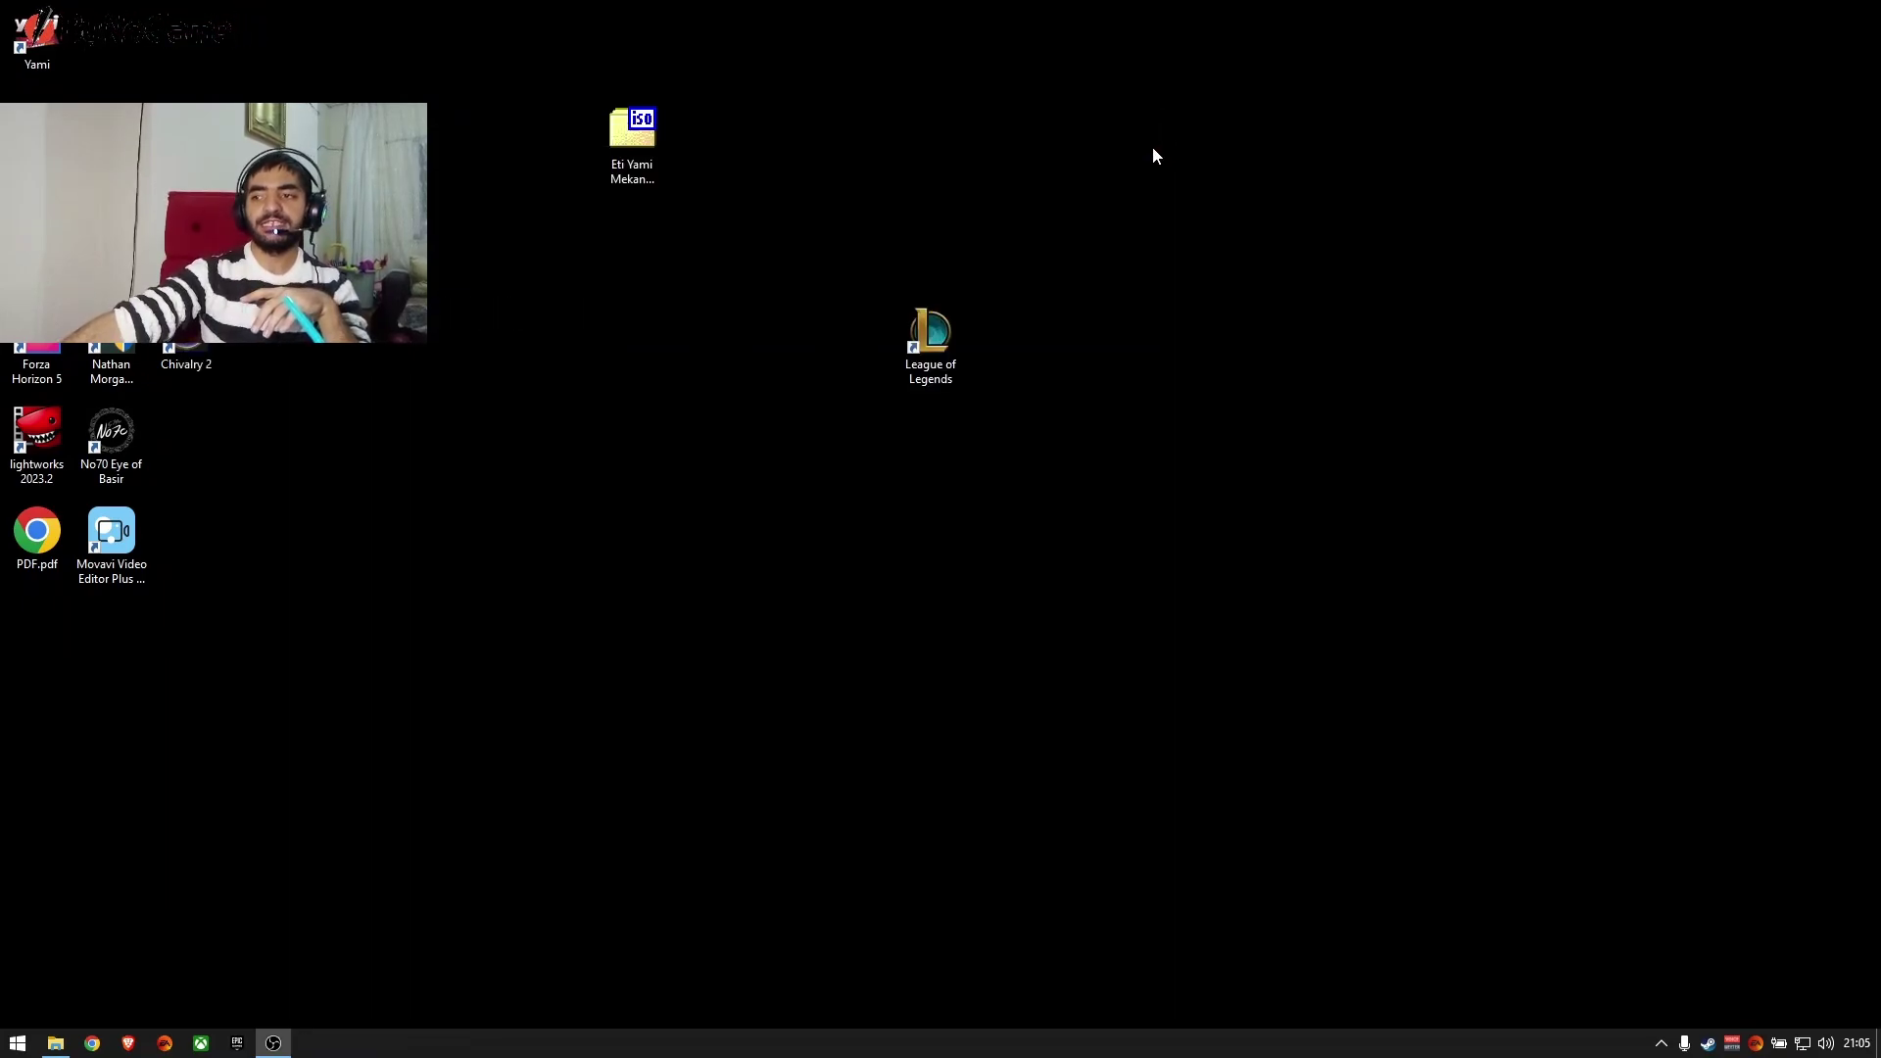
Open Grafik ayarları from the desktop's display settings
right_click(1008, 378)
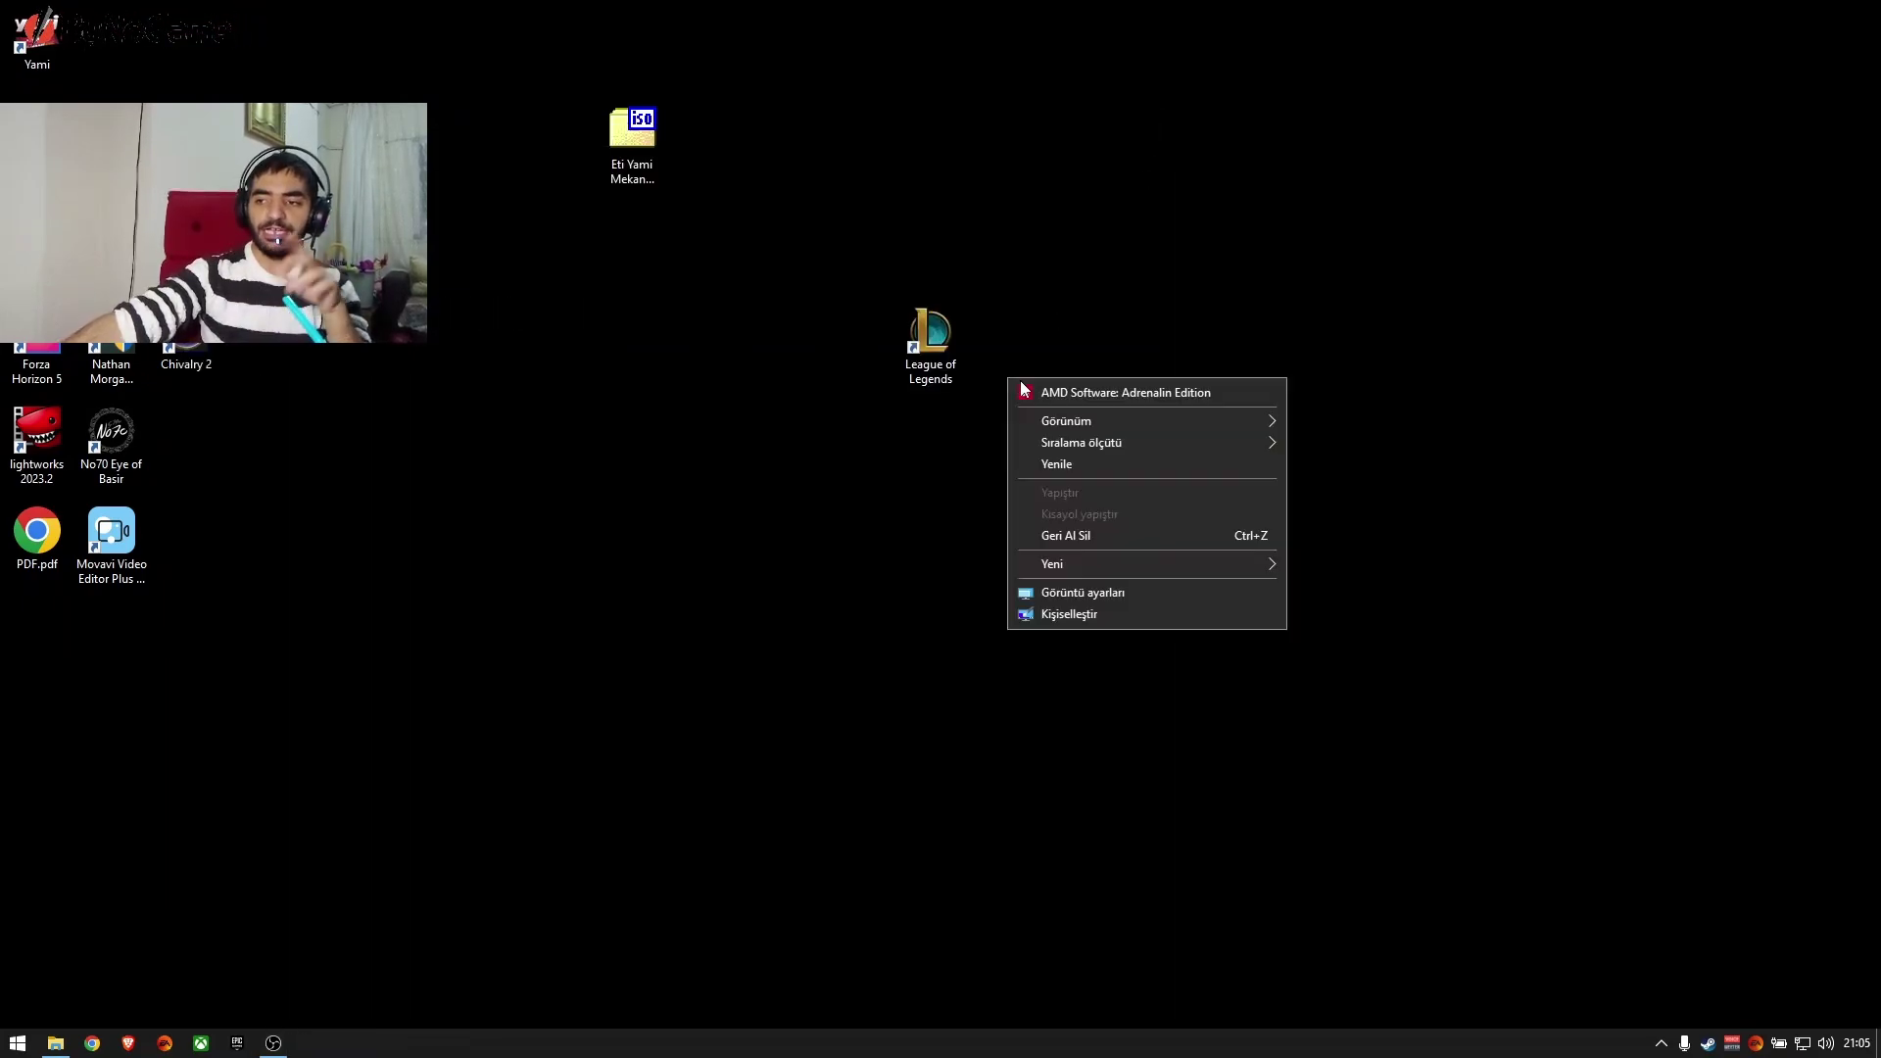
left_click(1078, 596)
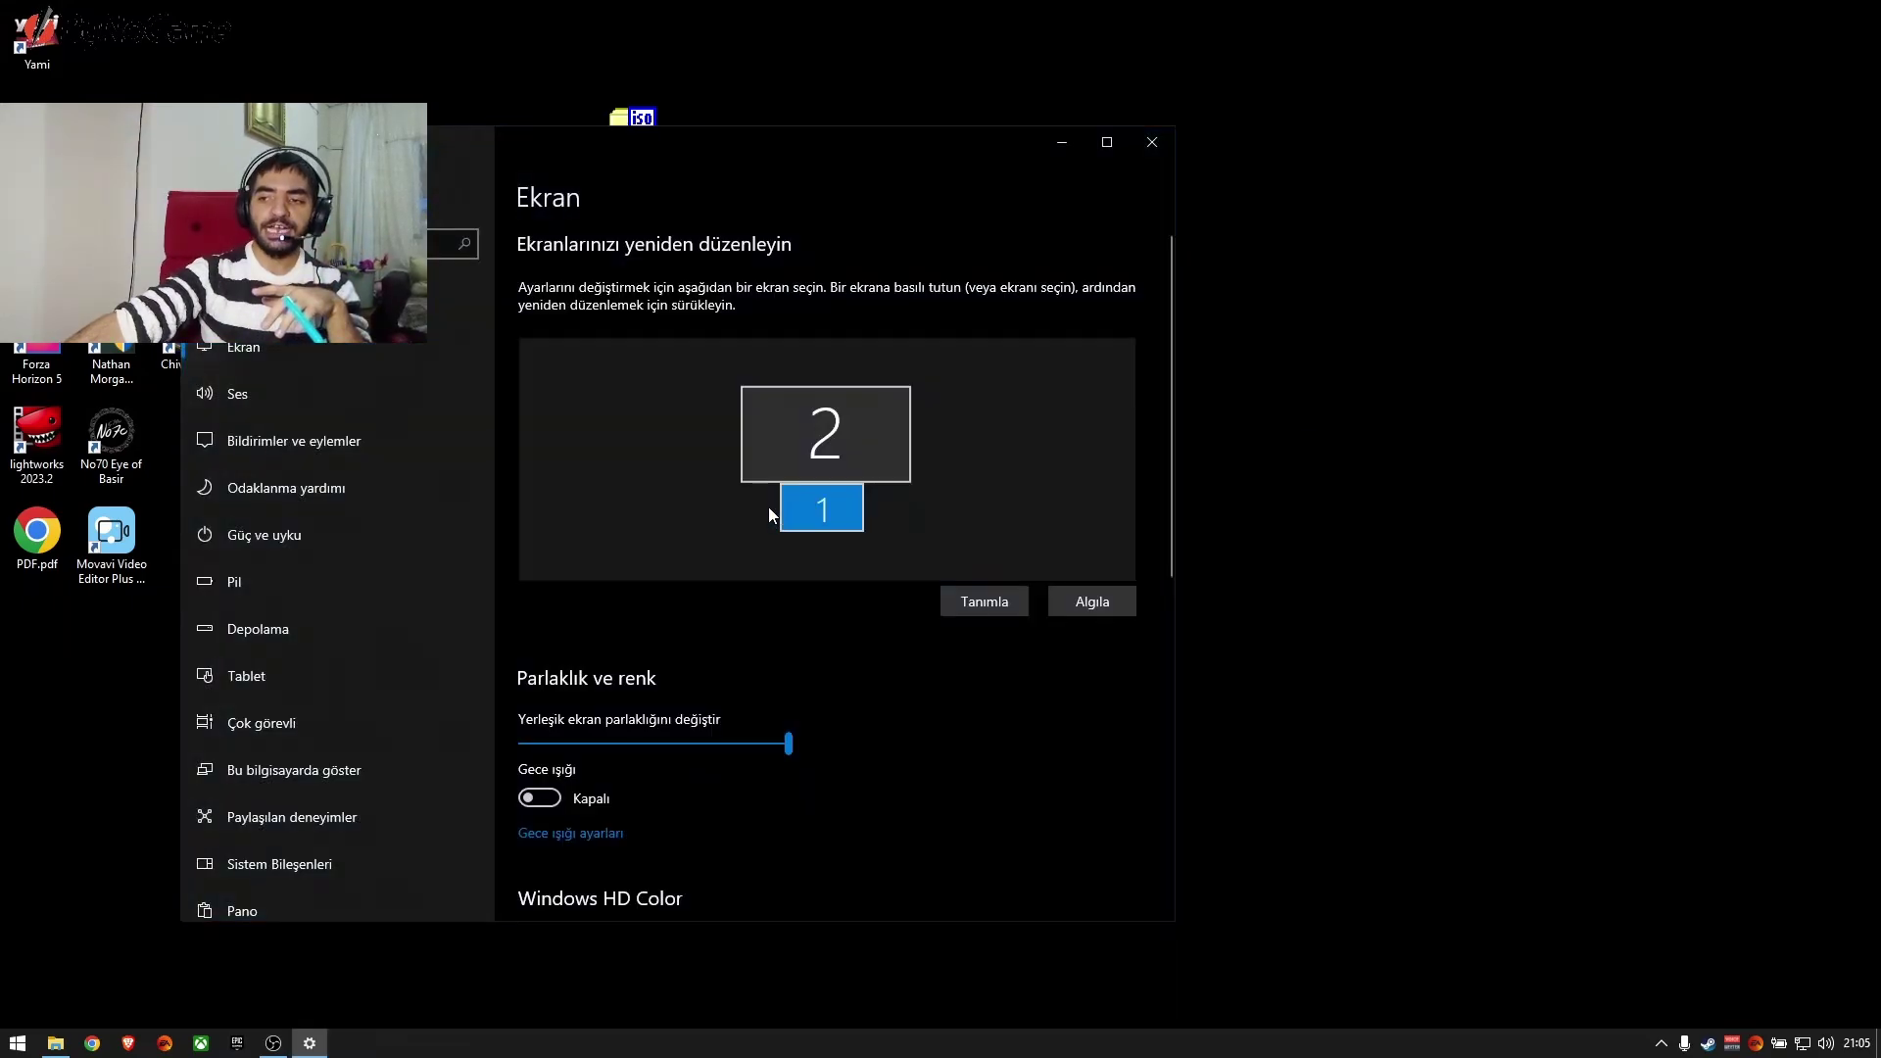
scroll(767, 506, "down", 8)
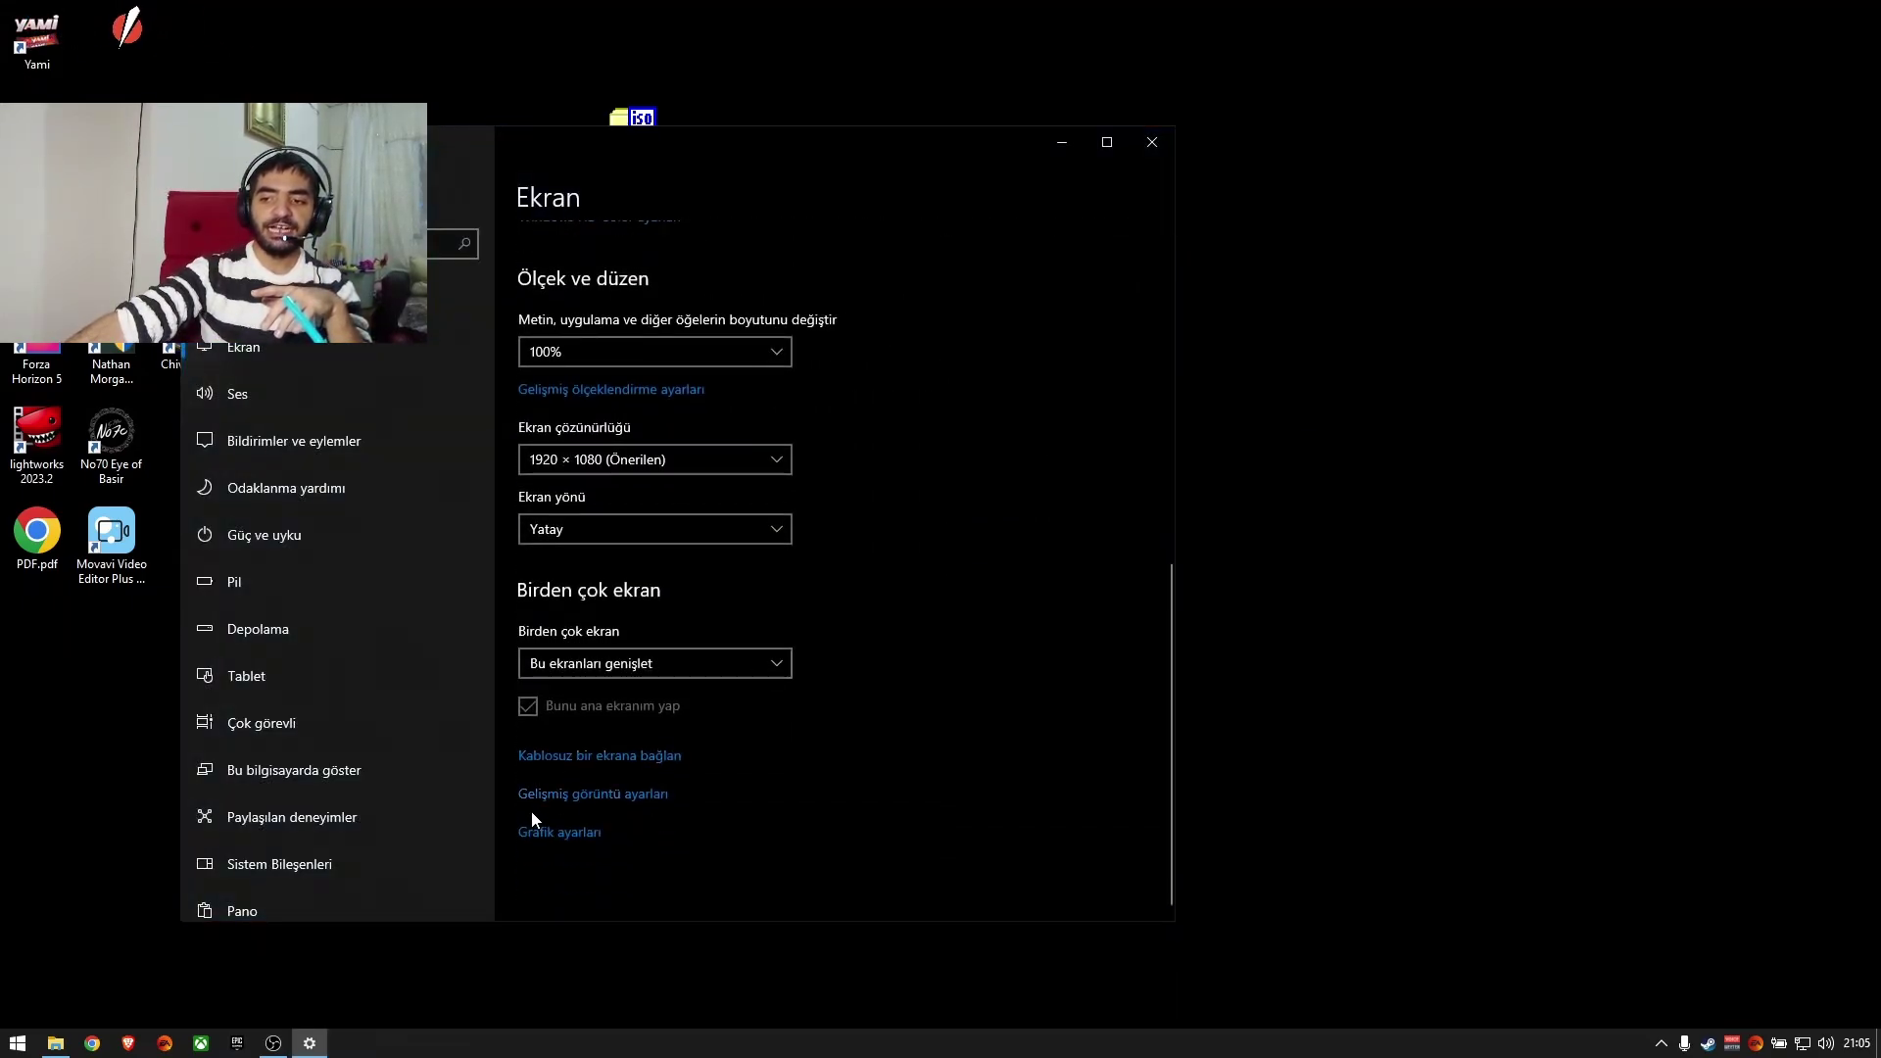
left_click(554, 833)
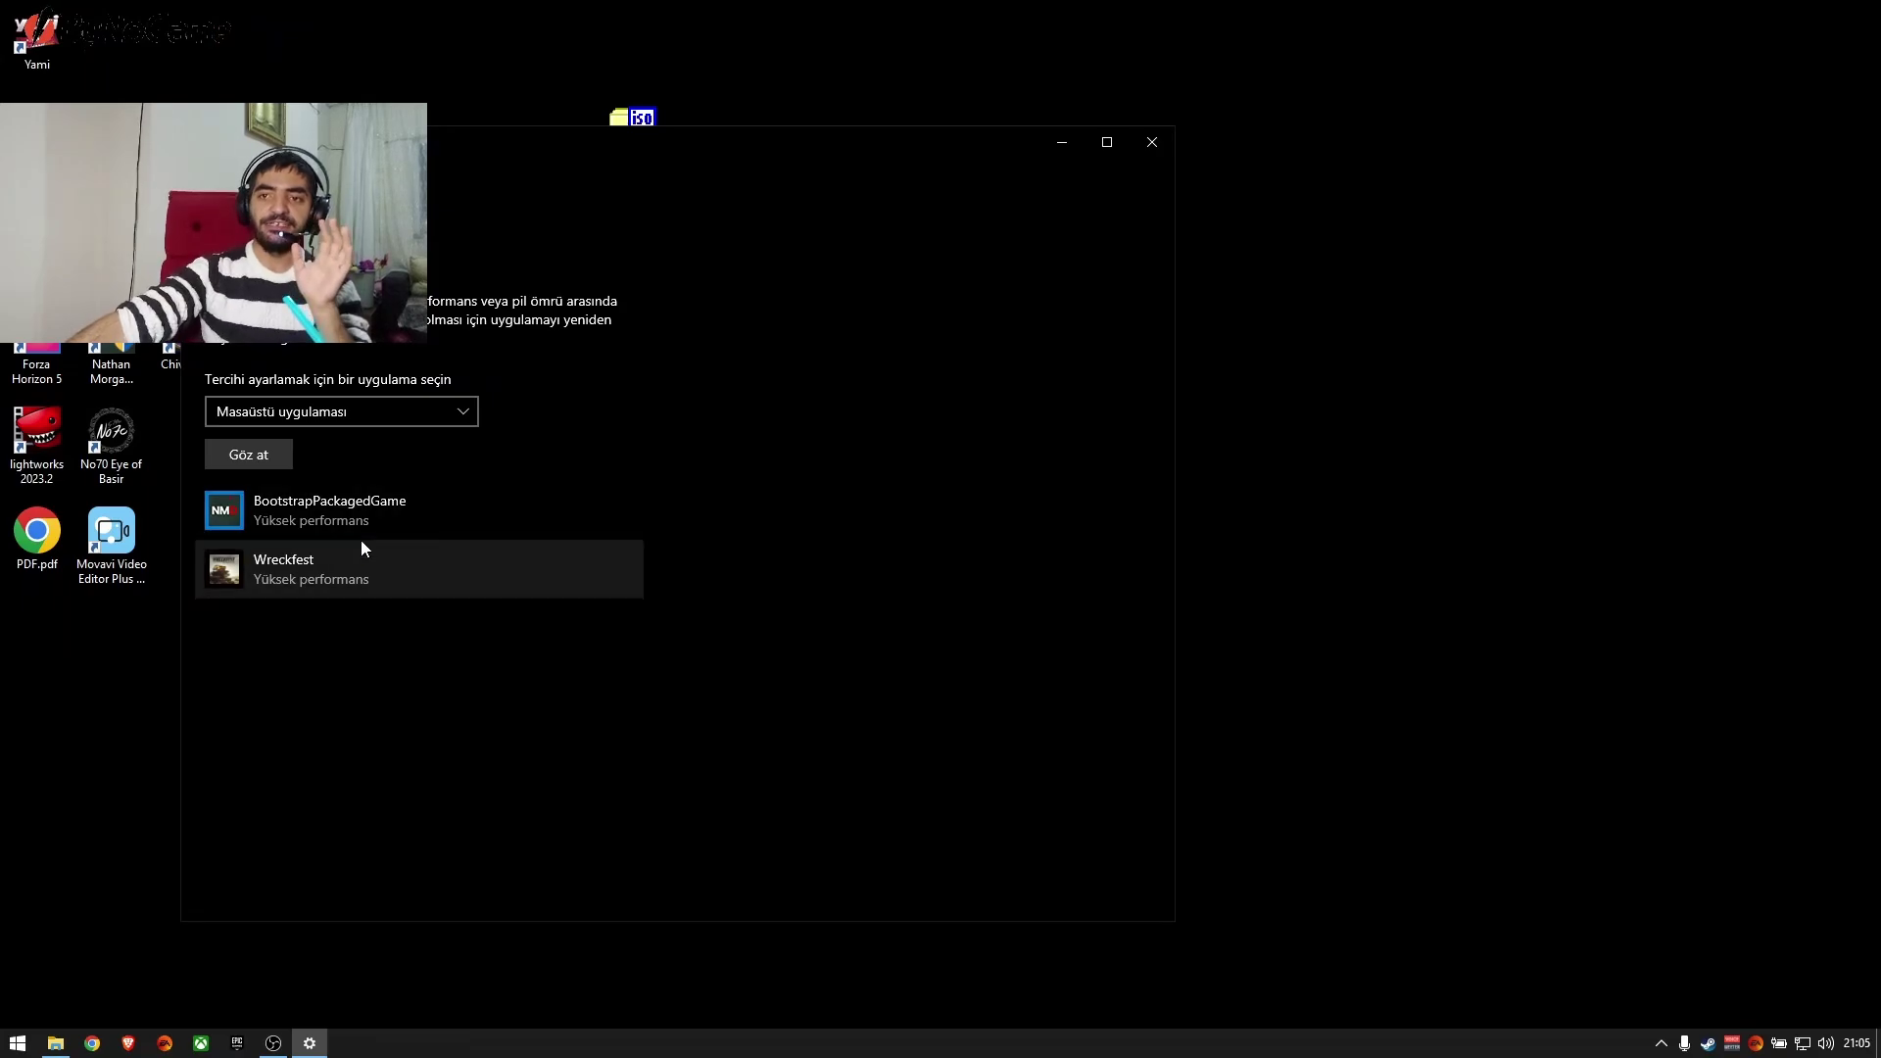
Open Computer Management from File Explorer, place it beside the graphics settings, and inspect the display adapters in Device Manager
left_click(57, 1042)
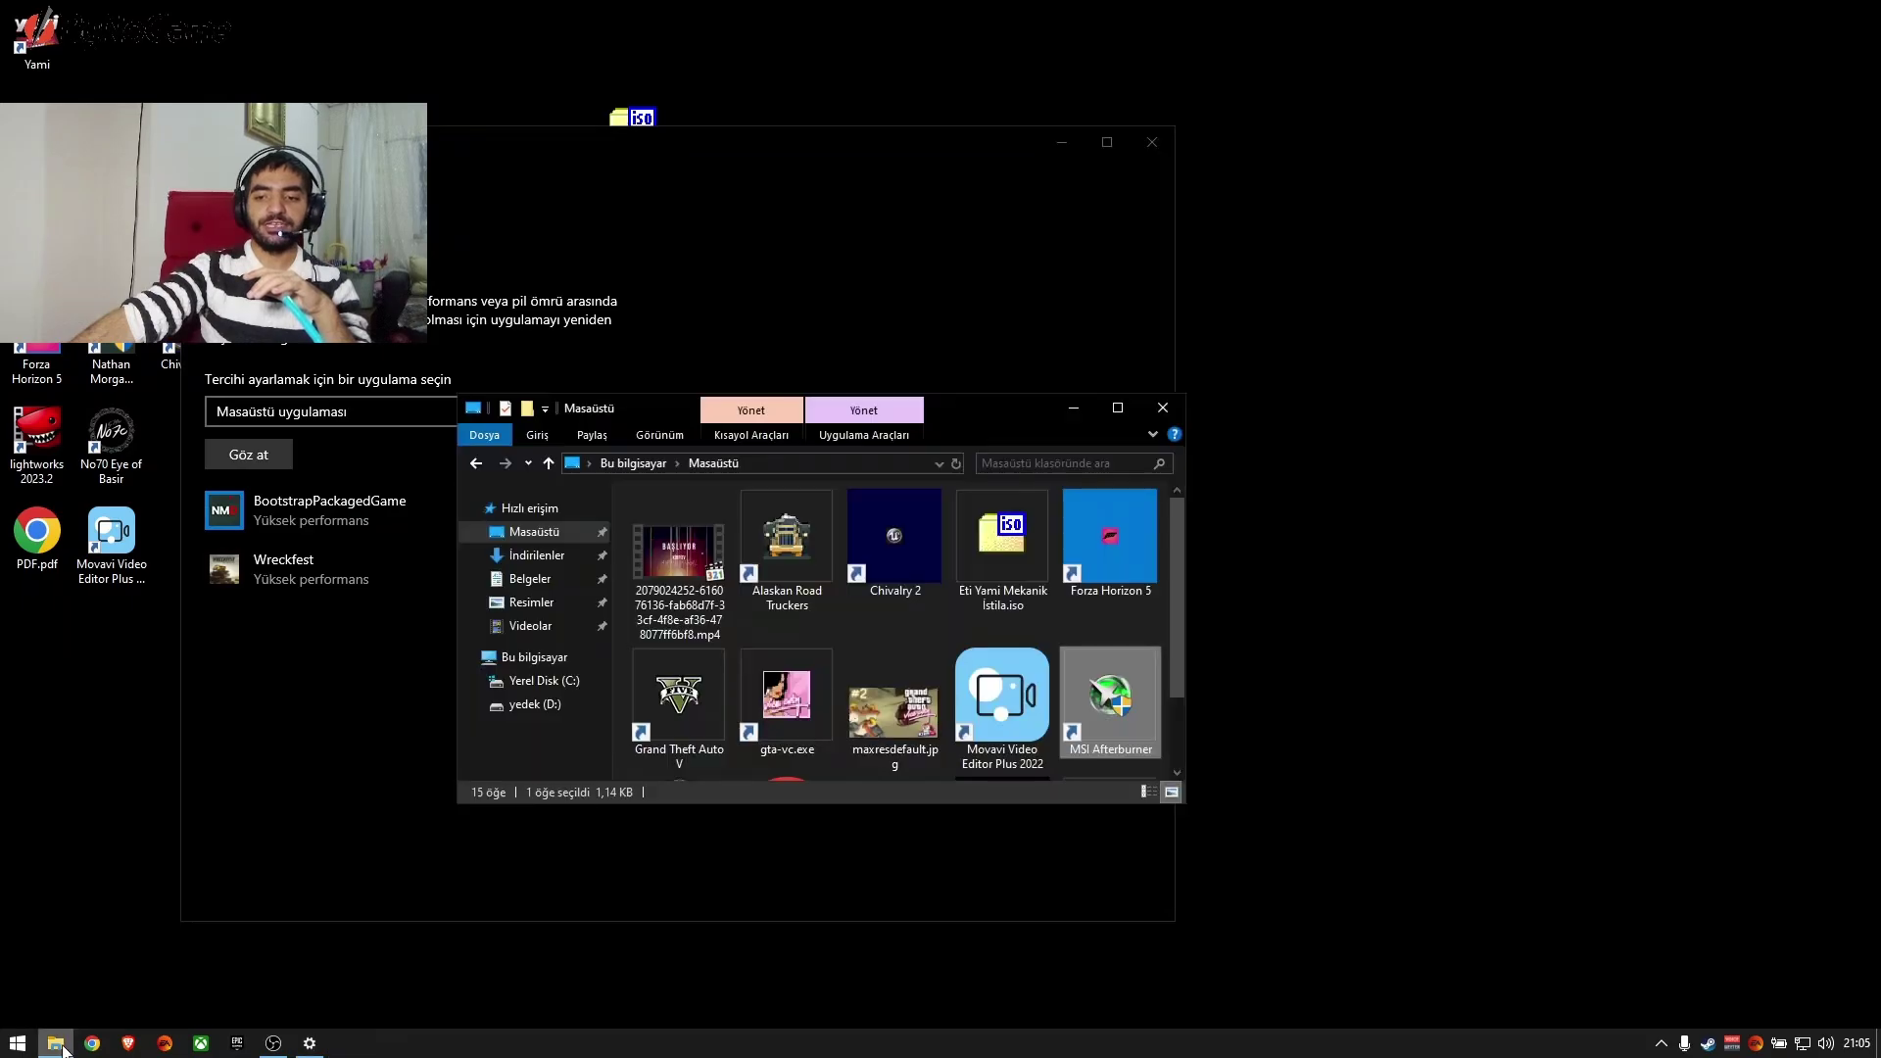
right_click(552, 663)
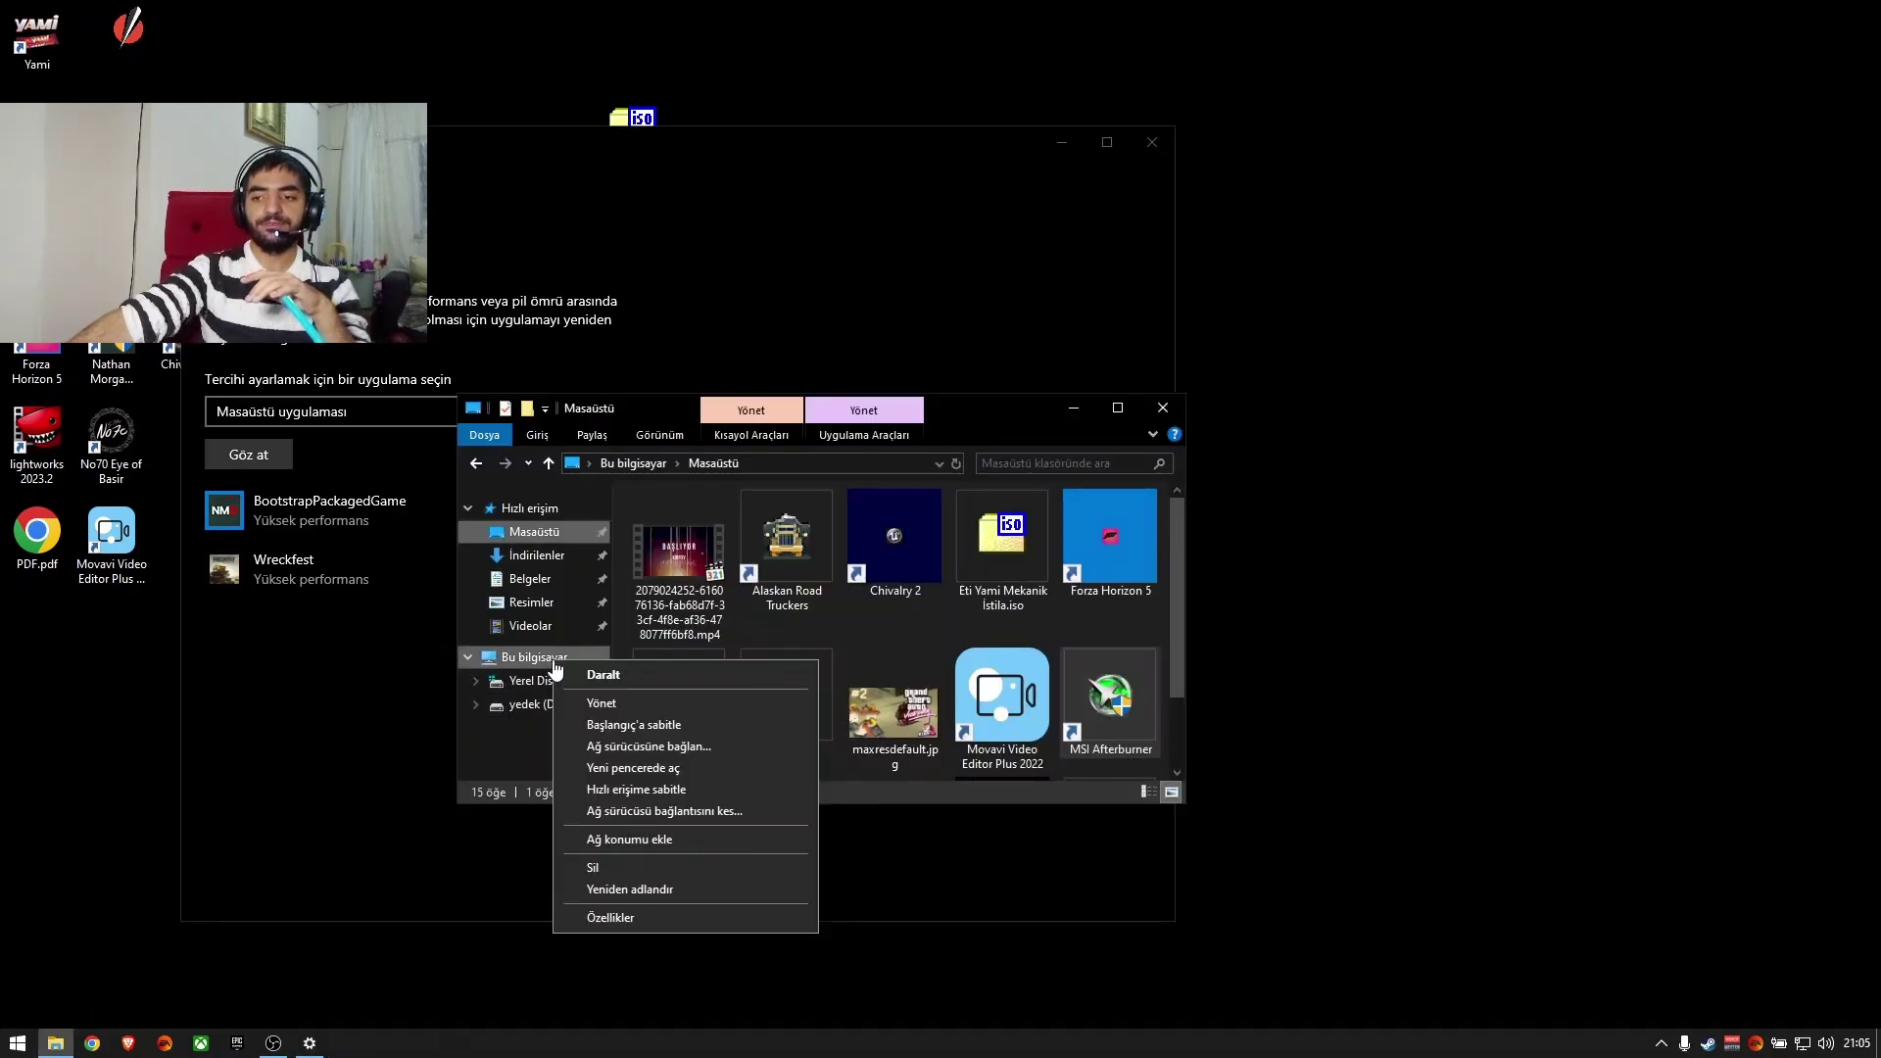
left_click(617, 705)
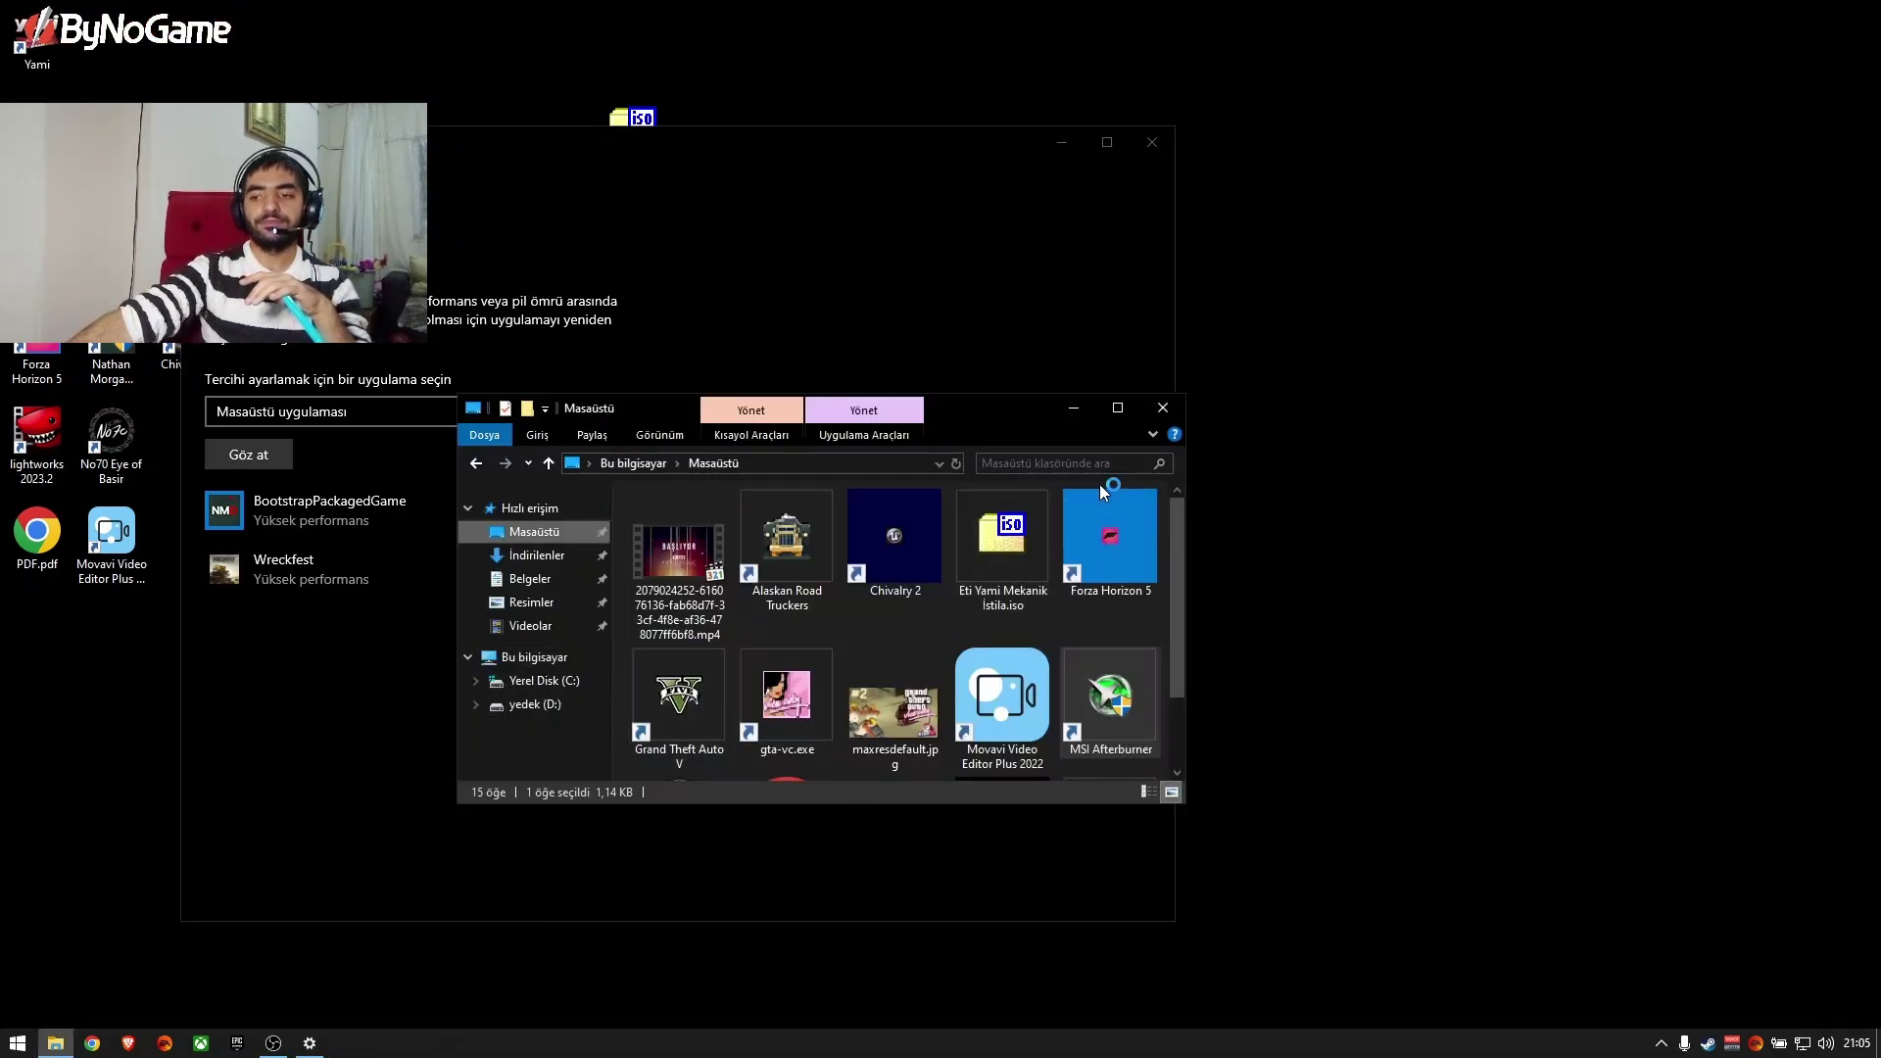
left_click(1166, 415)
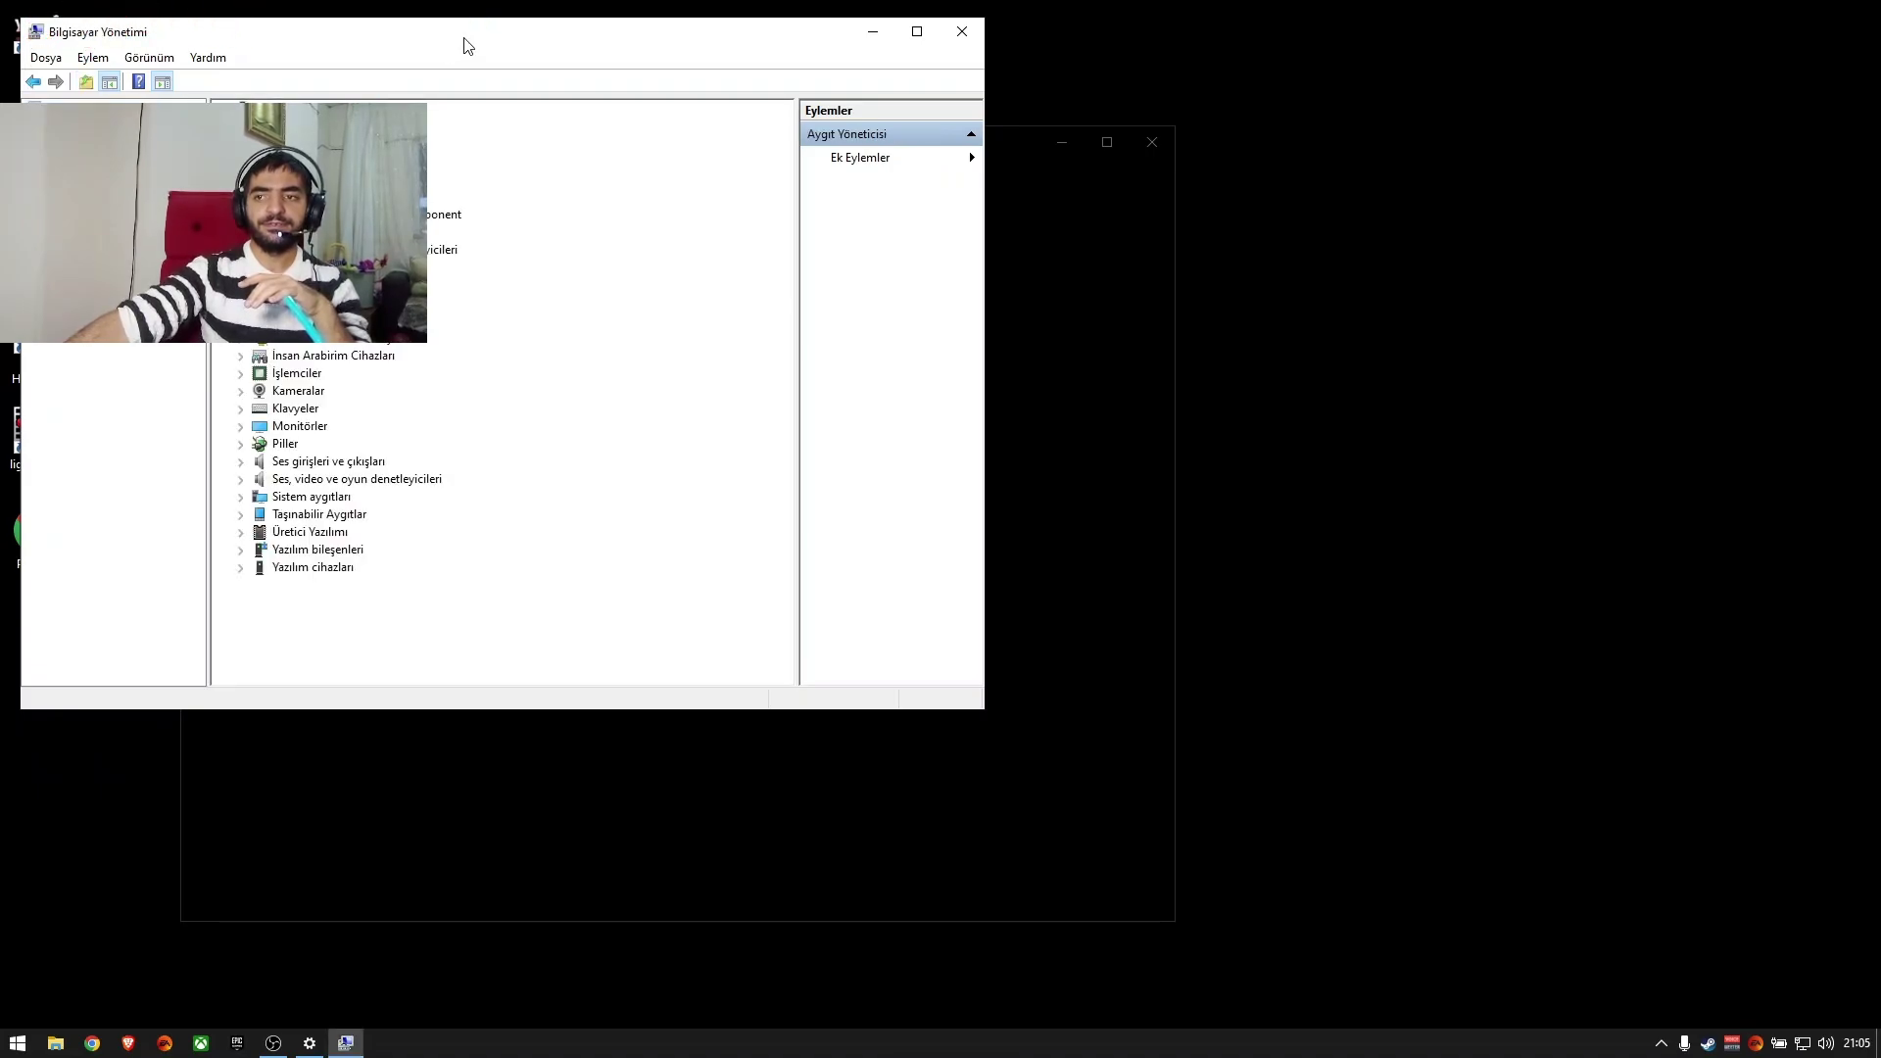
left_click_drag(477, 45, 1446, 135)
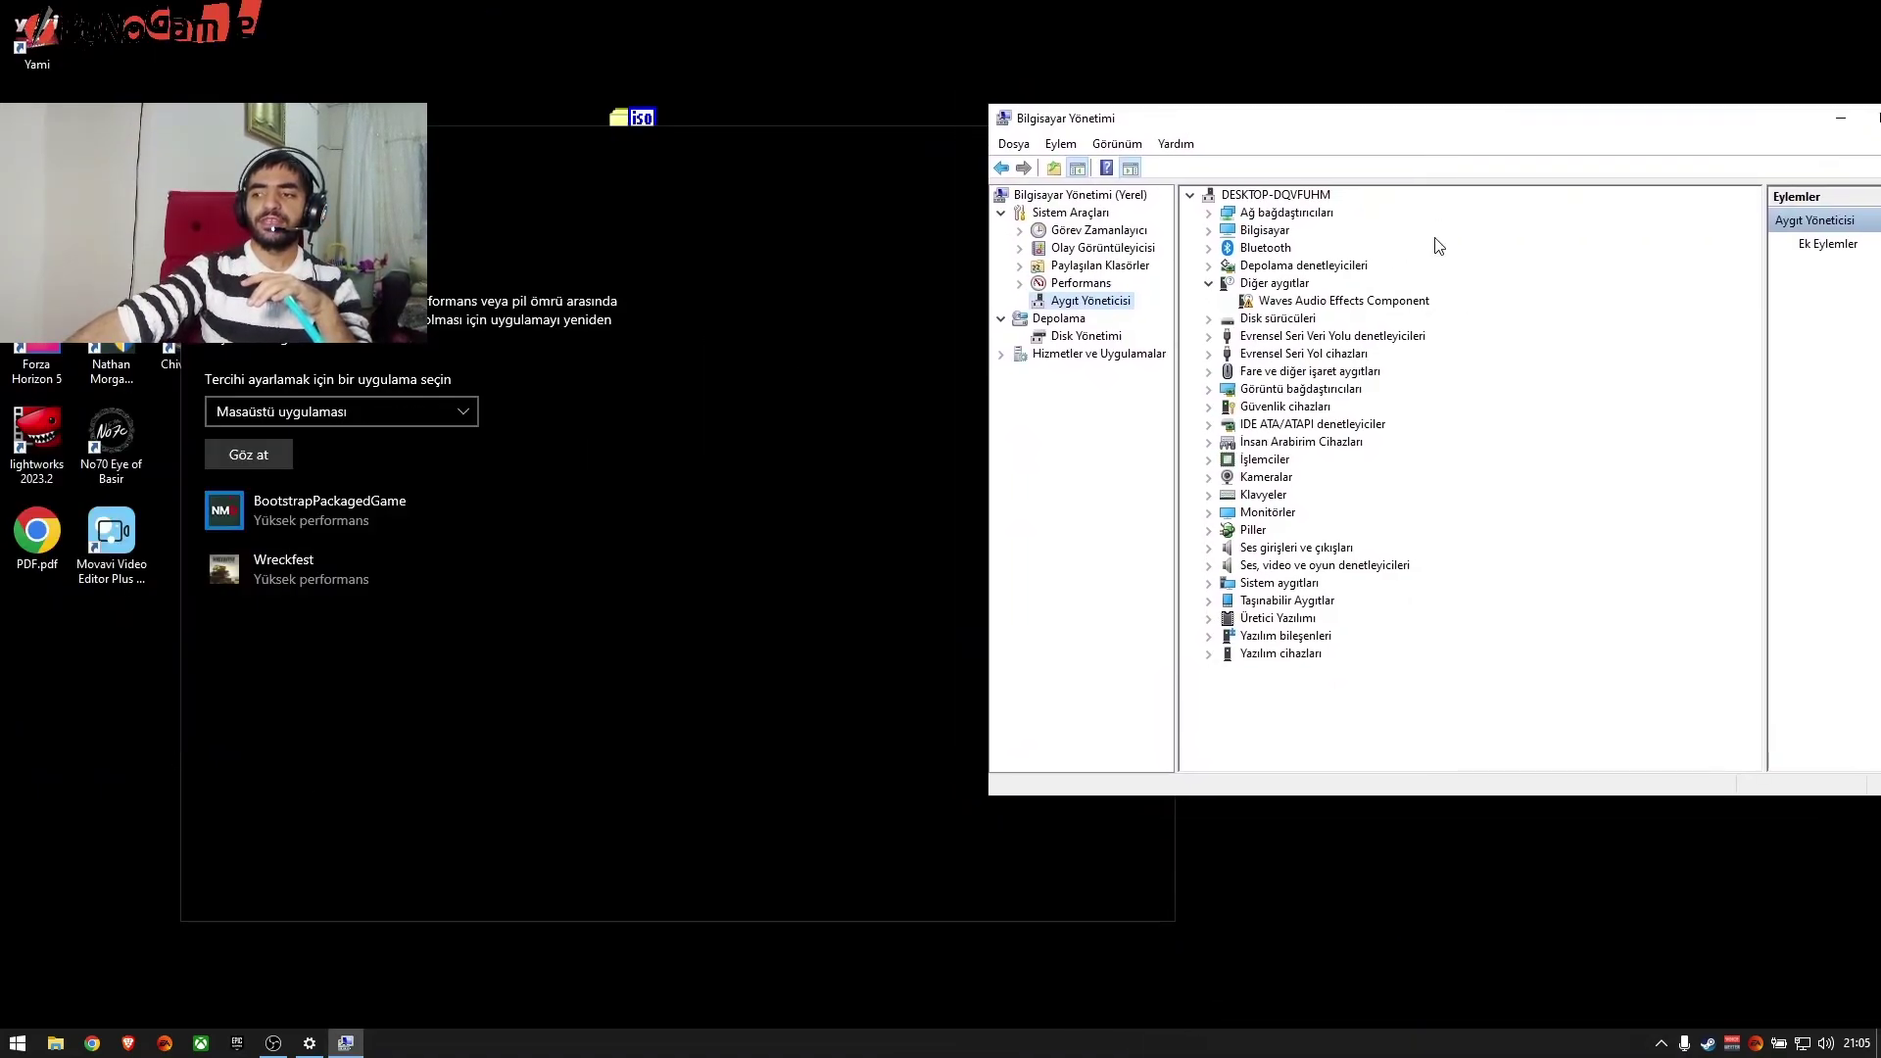
double_click(1302, 390)
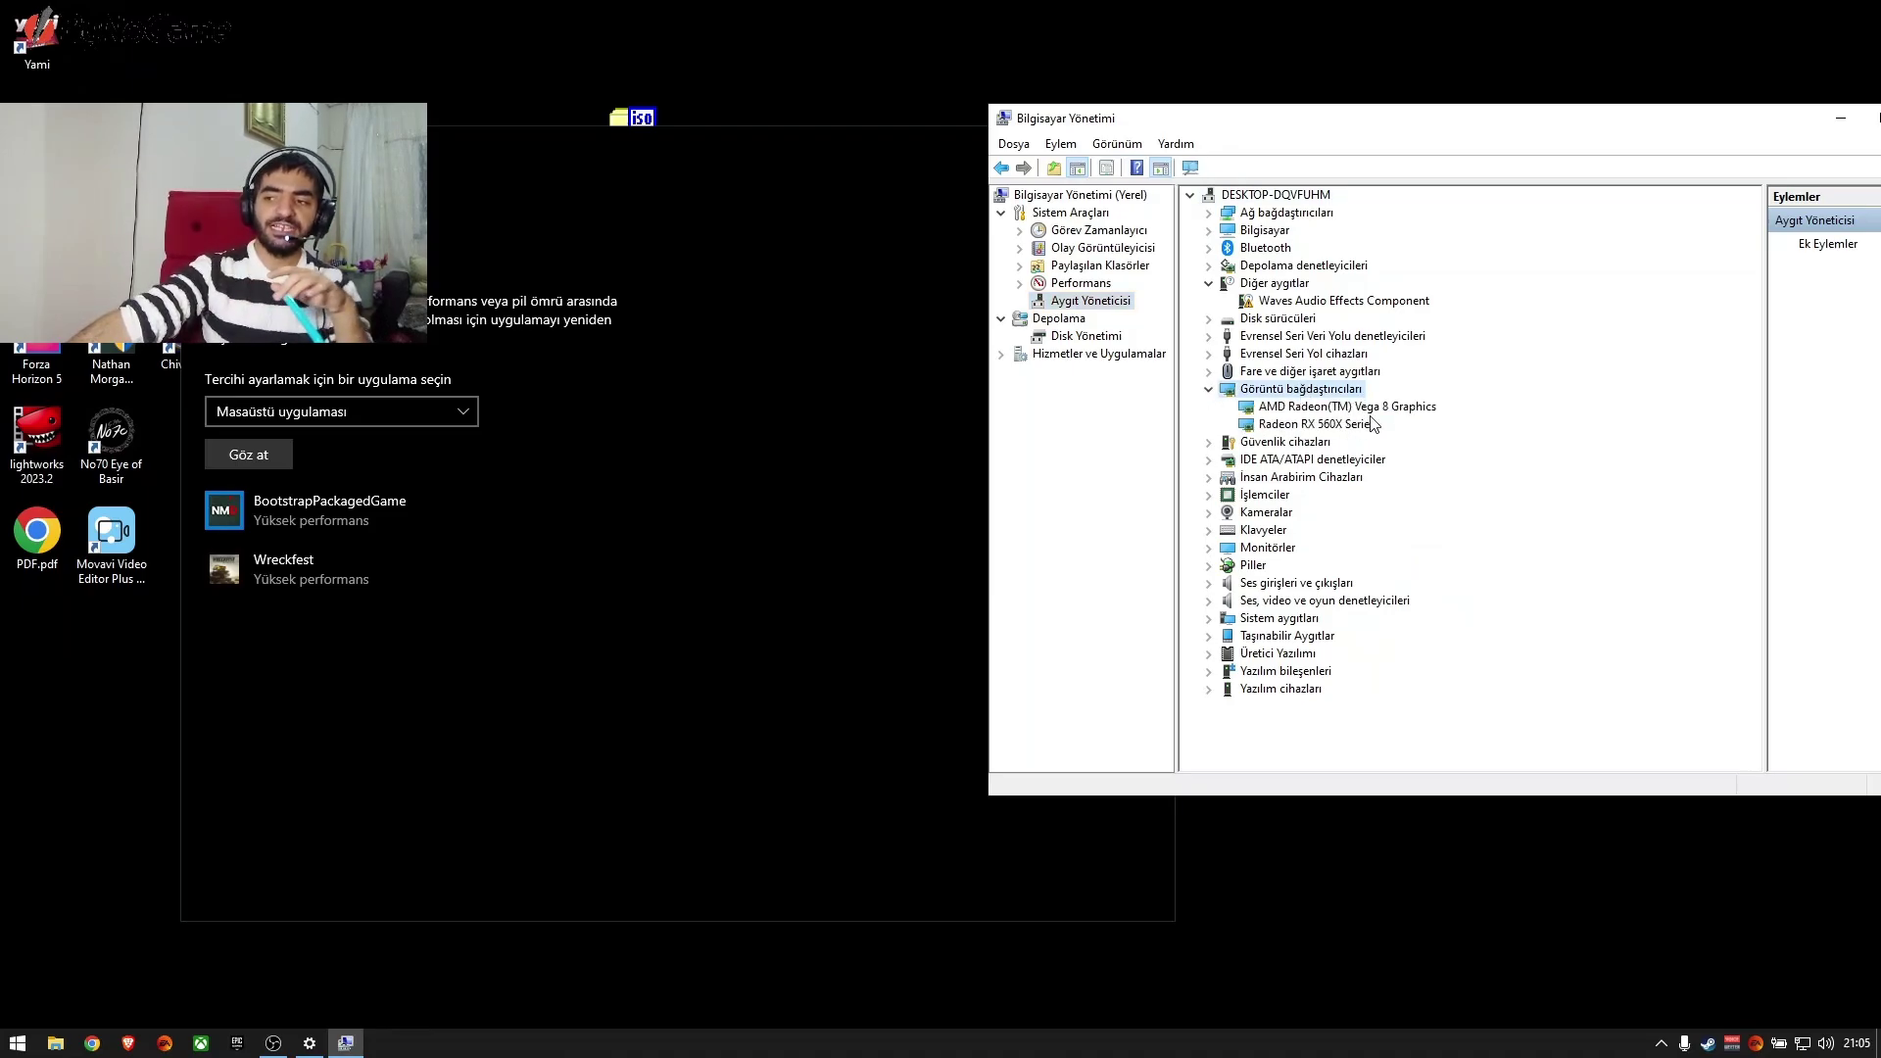
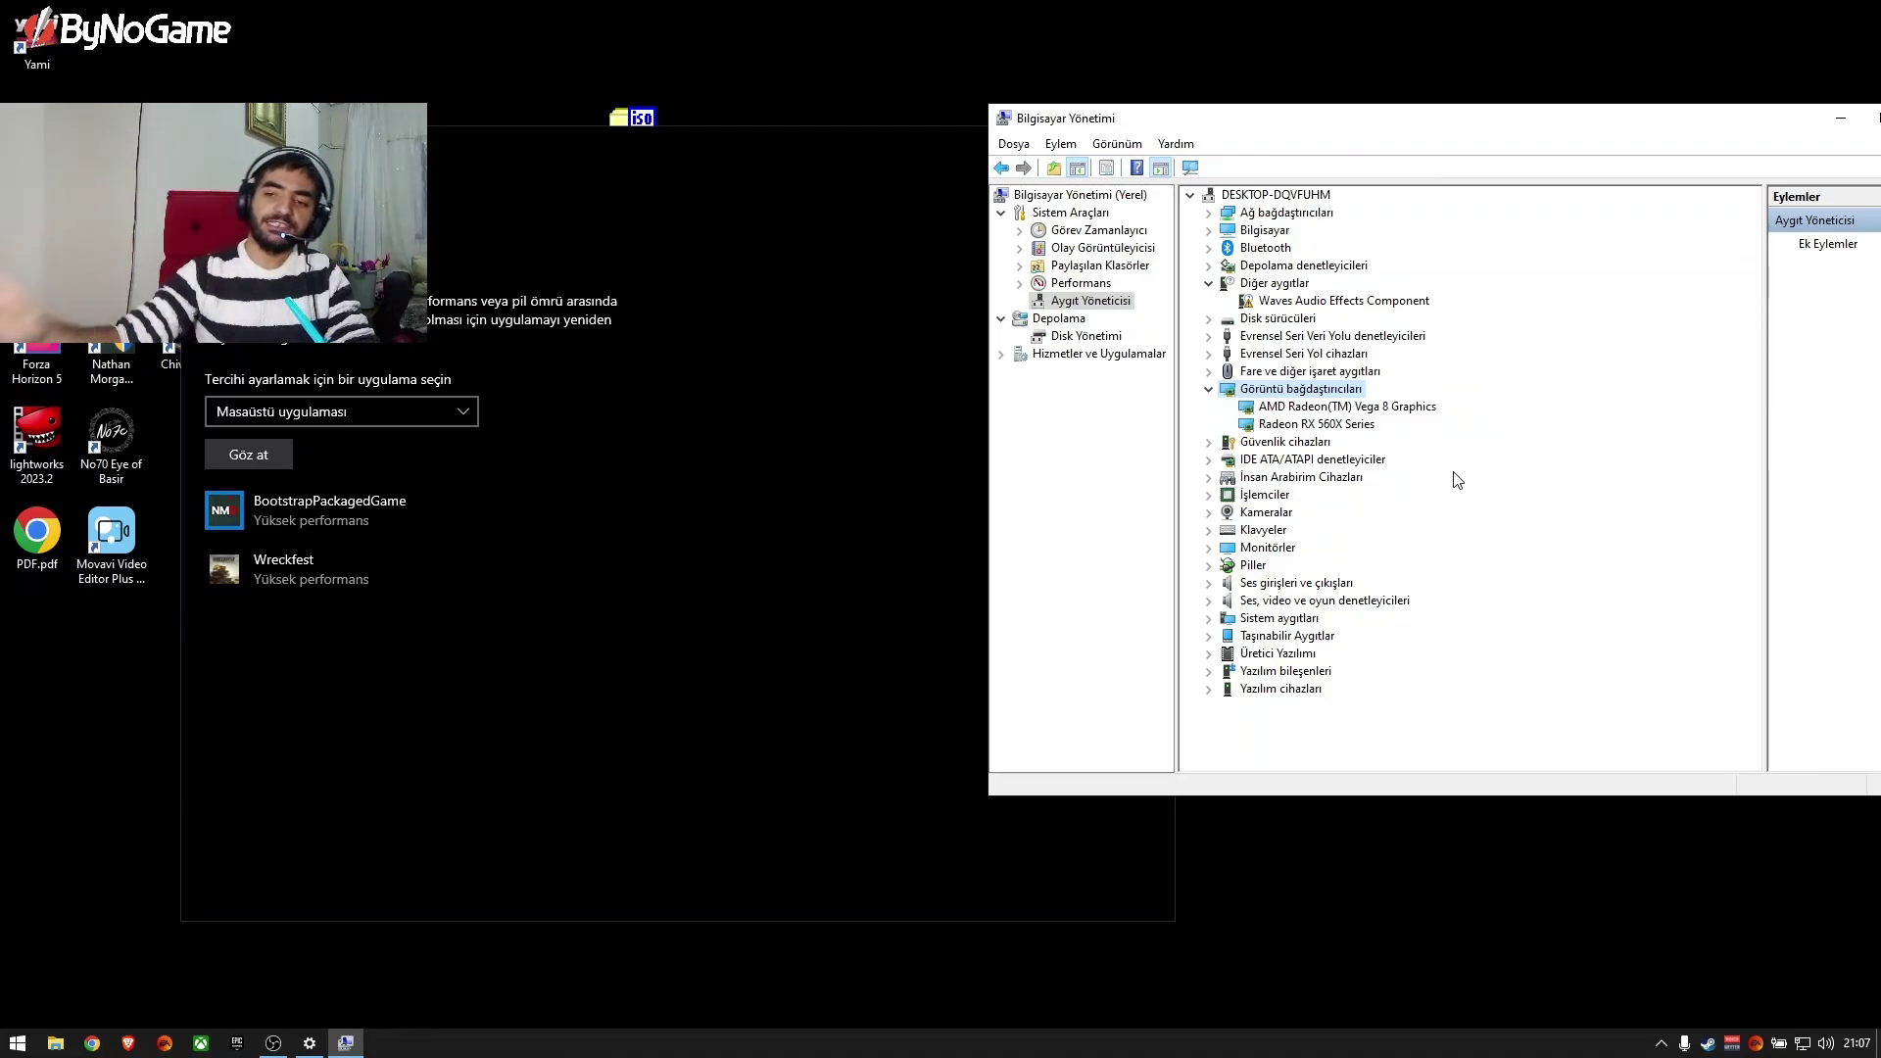
Add the Microsoft Store app Forza Horizon 5 to the app list in the Windows graphics settings
left_click(584, 715)
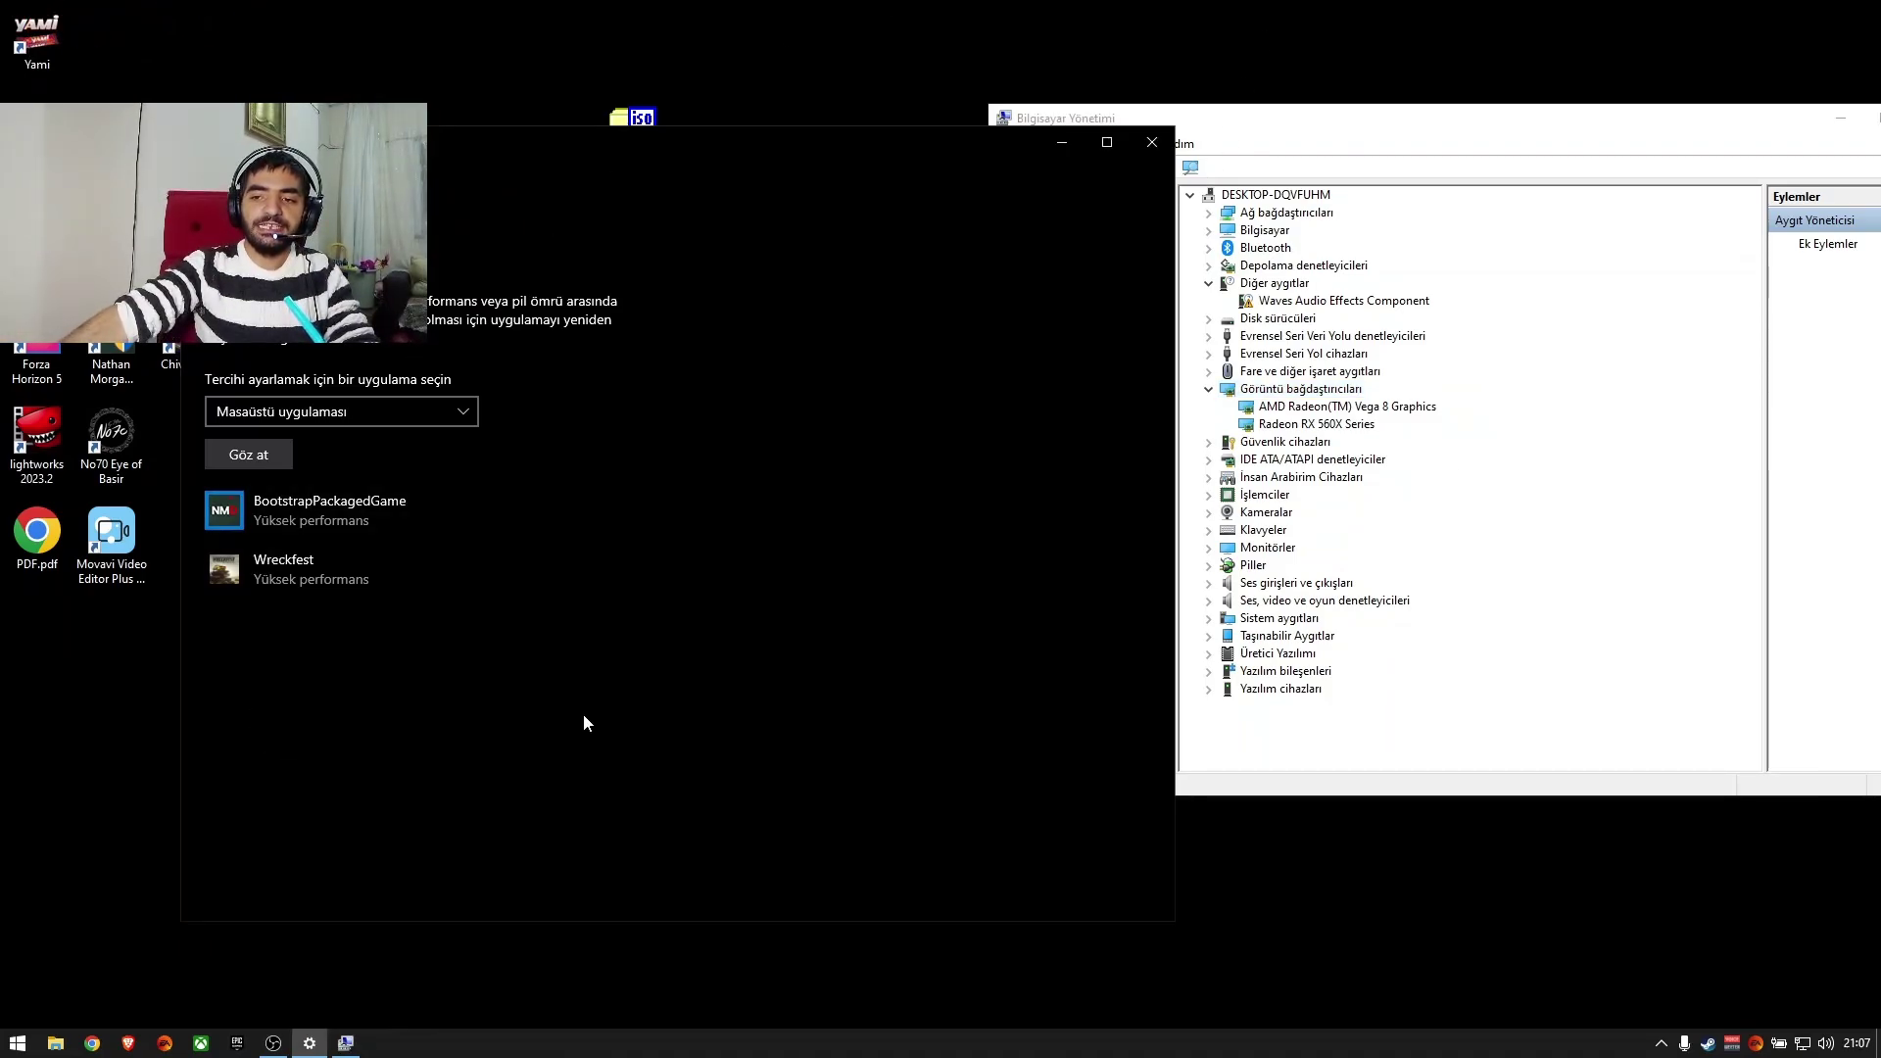
left_click(426, 420)
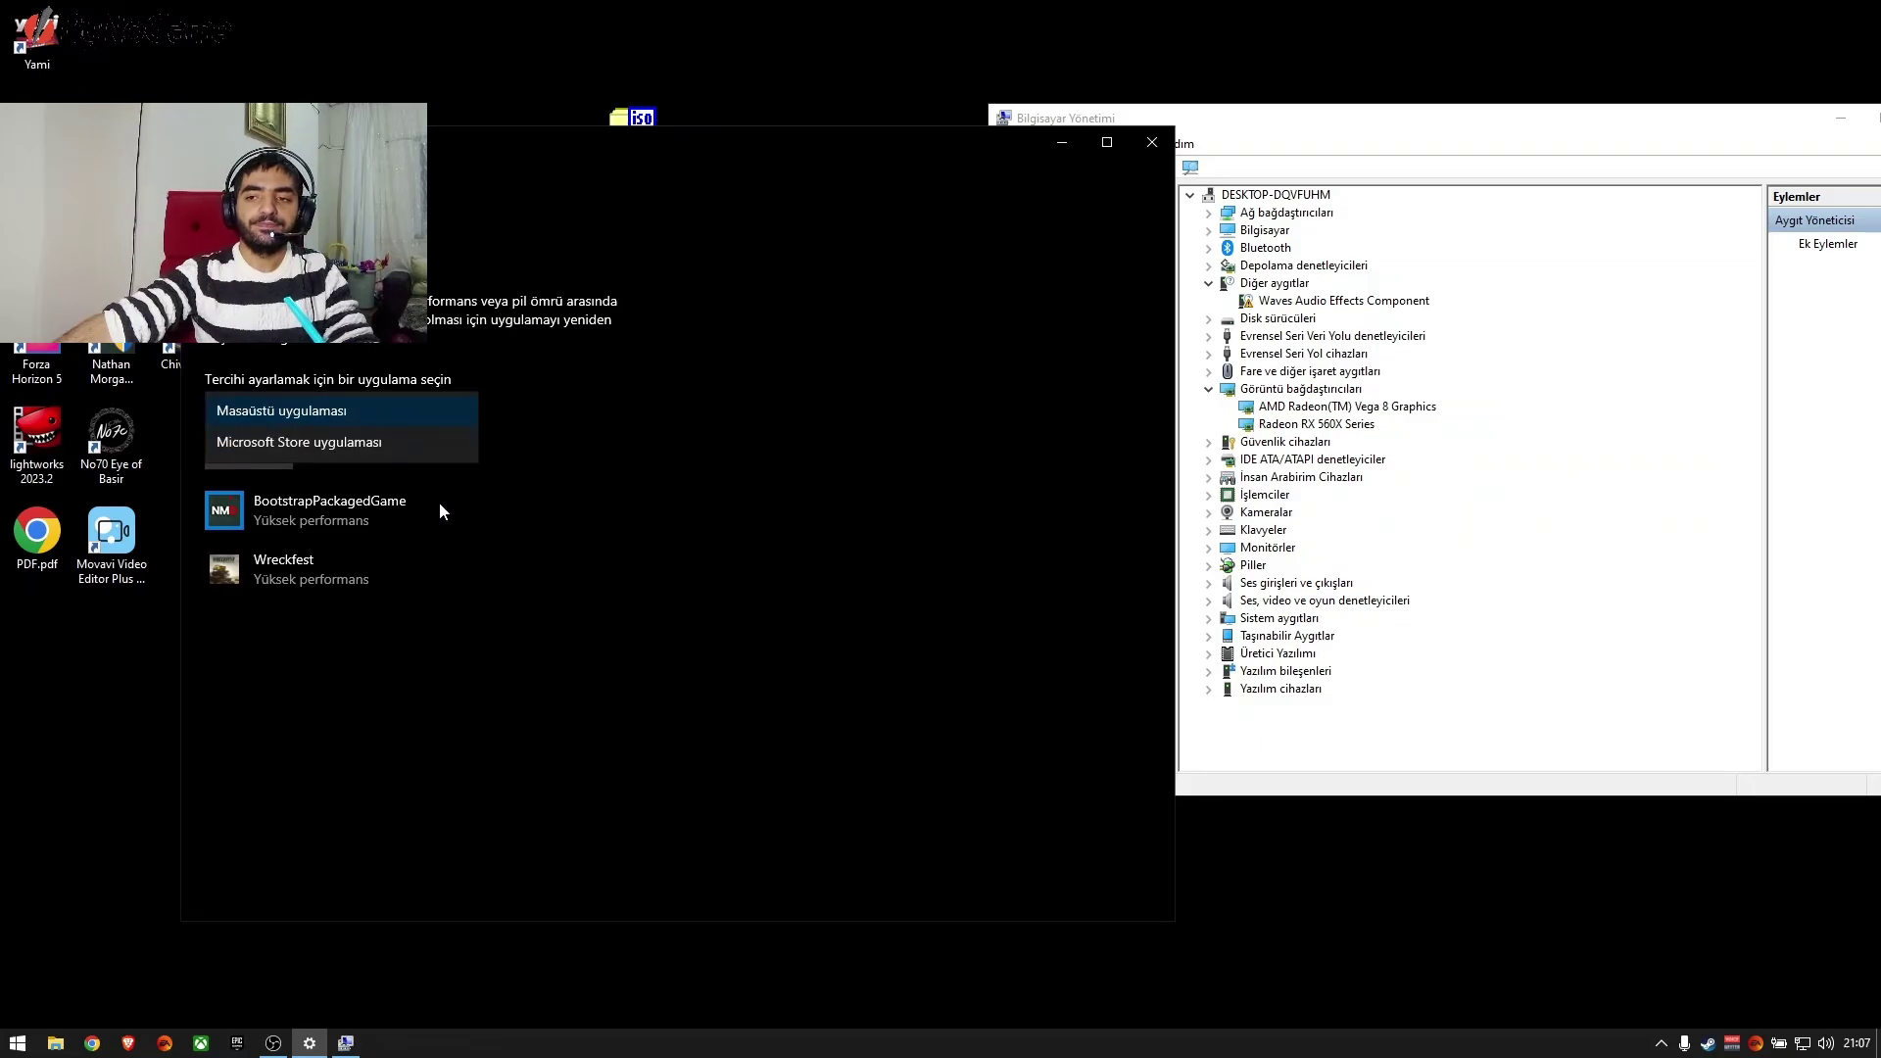
left_click(361, 453)
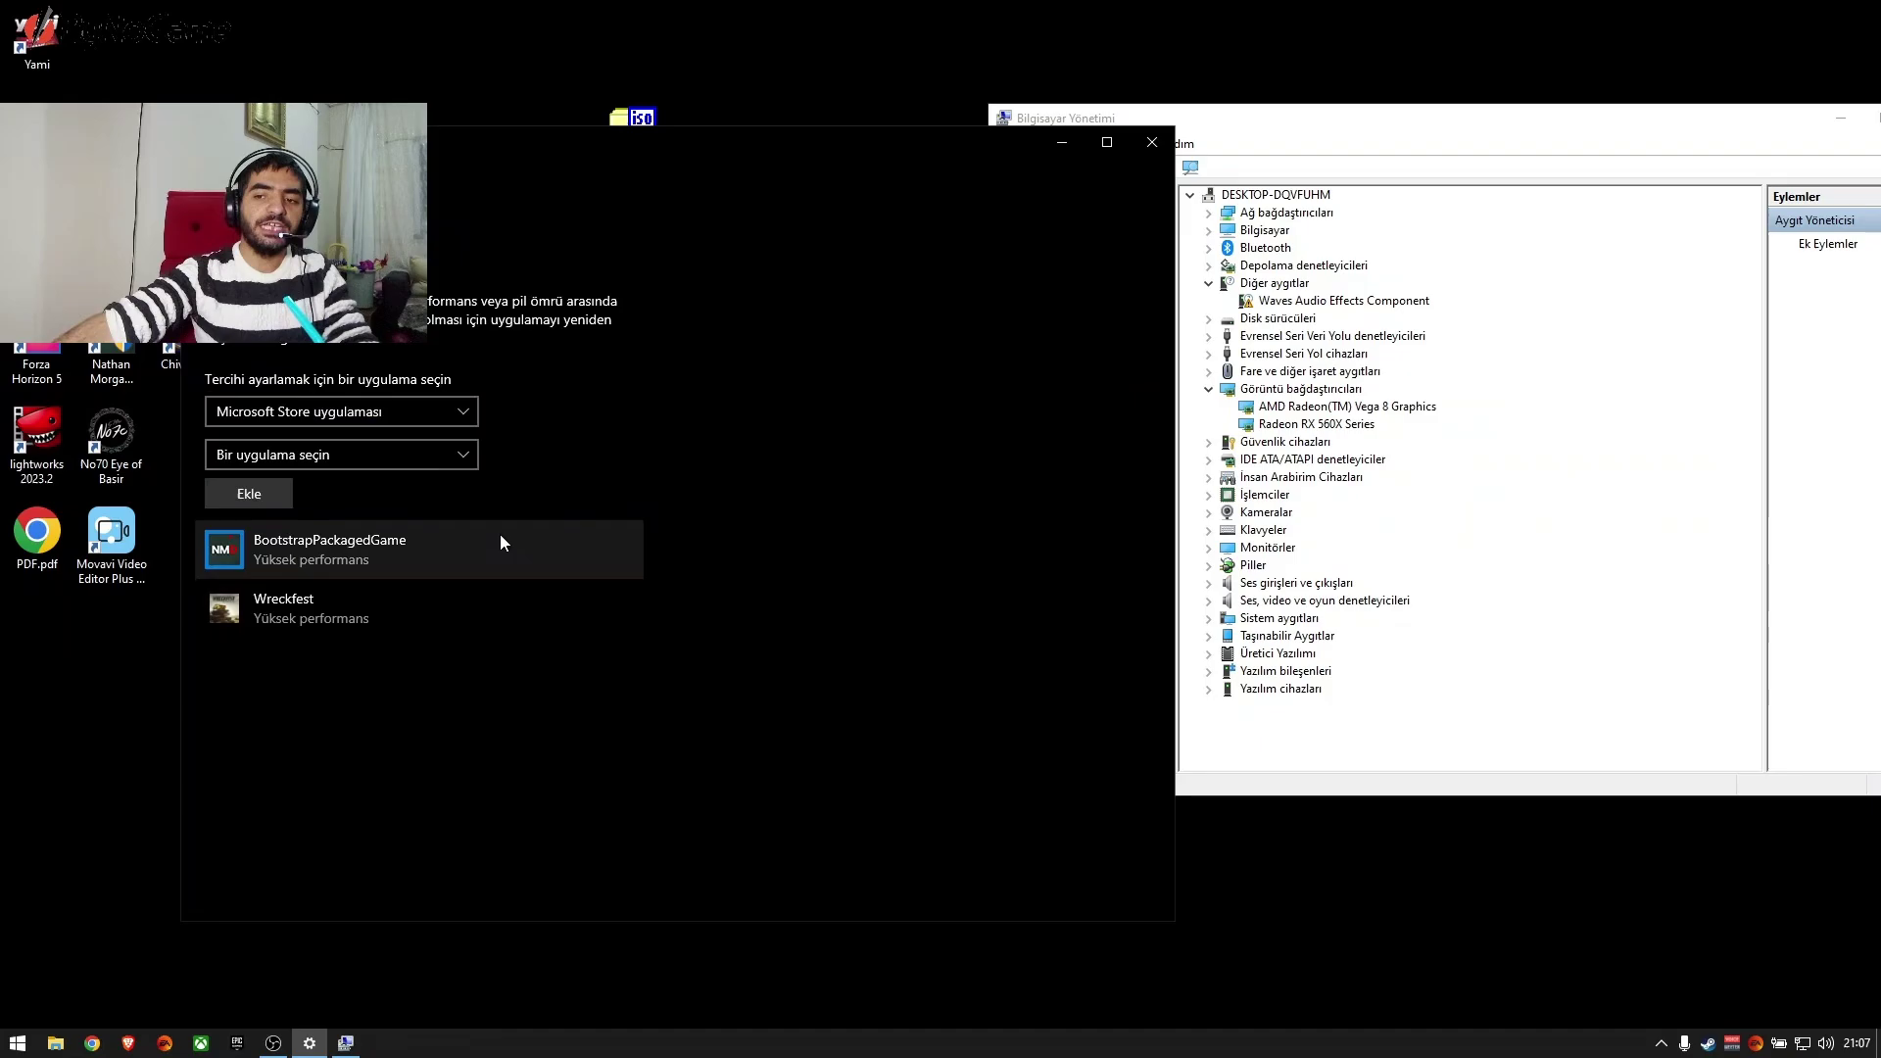
left_click(397, 465)
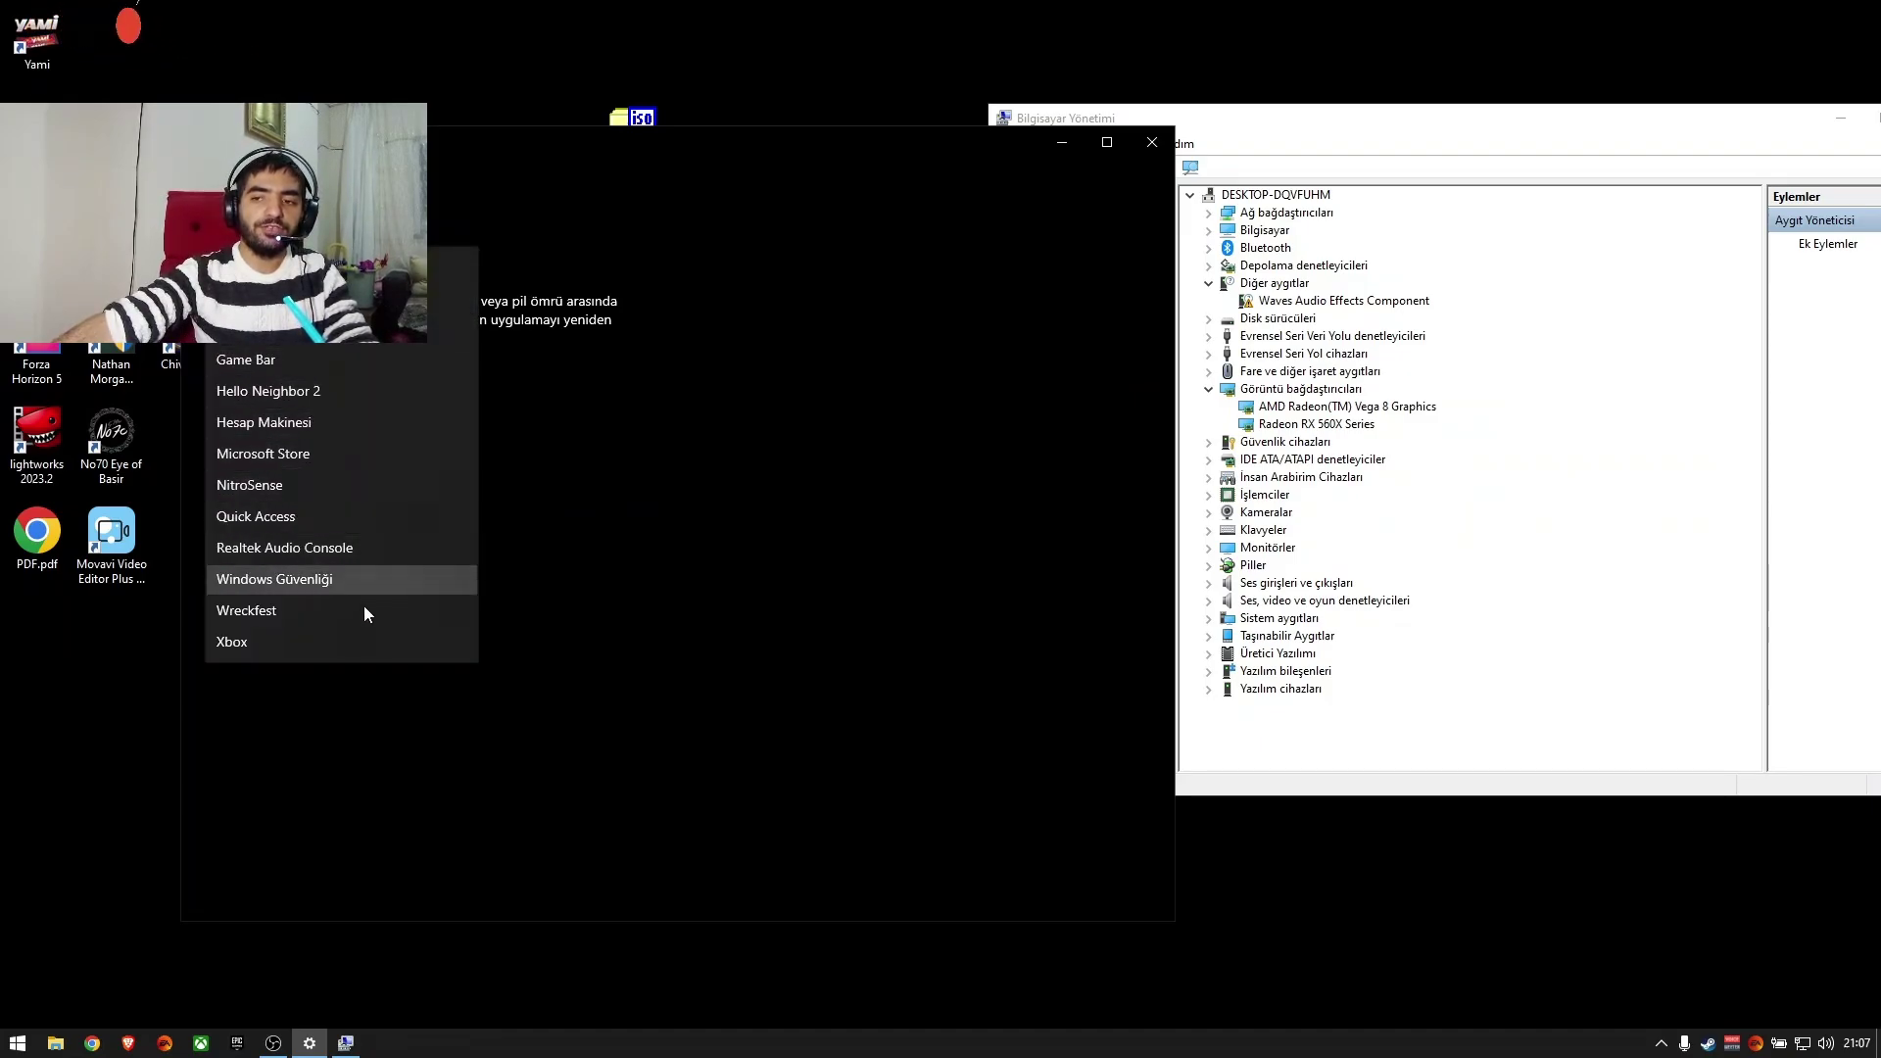
left_click(358, 329)
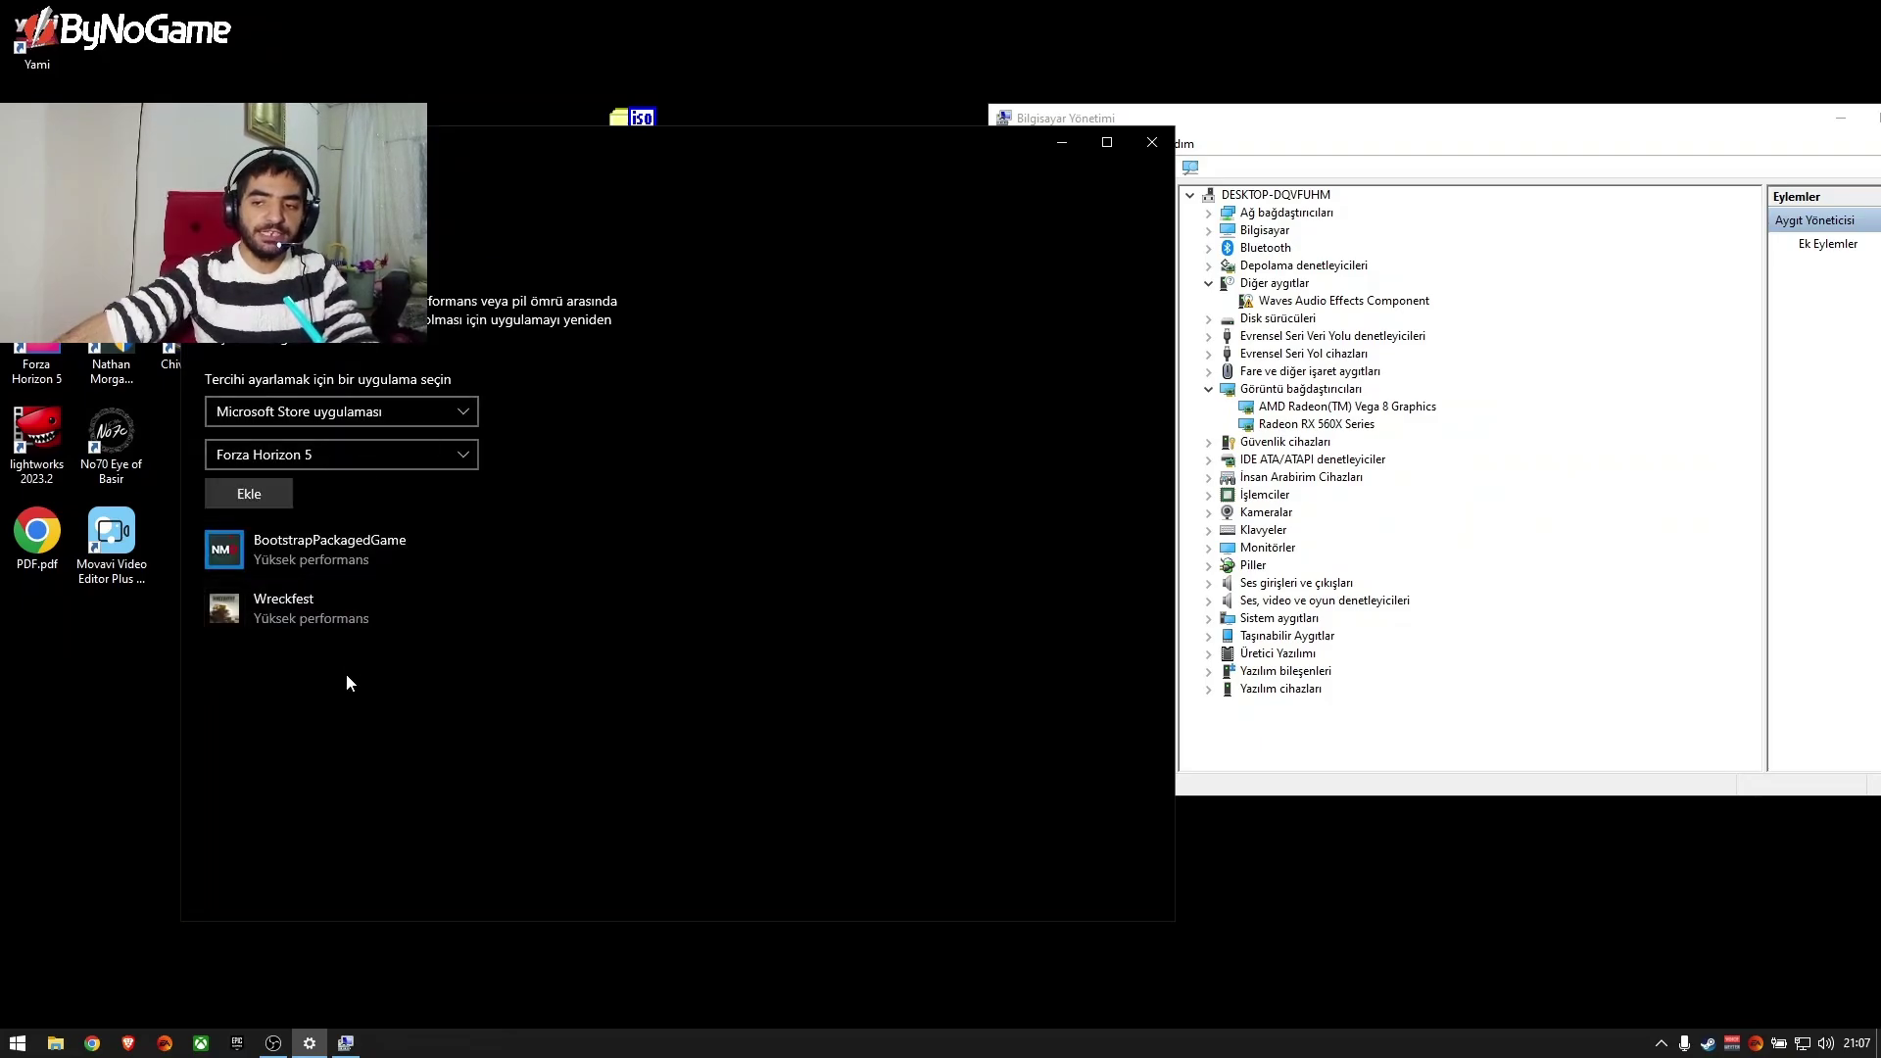
left_click(276, 488)
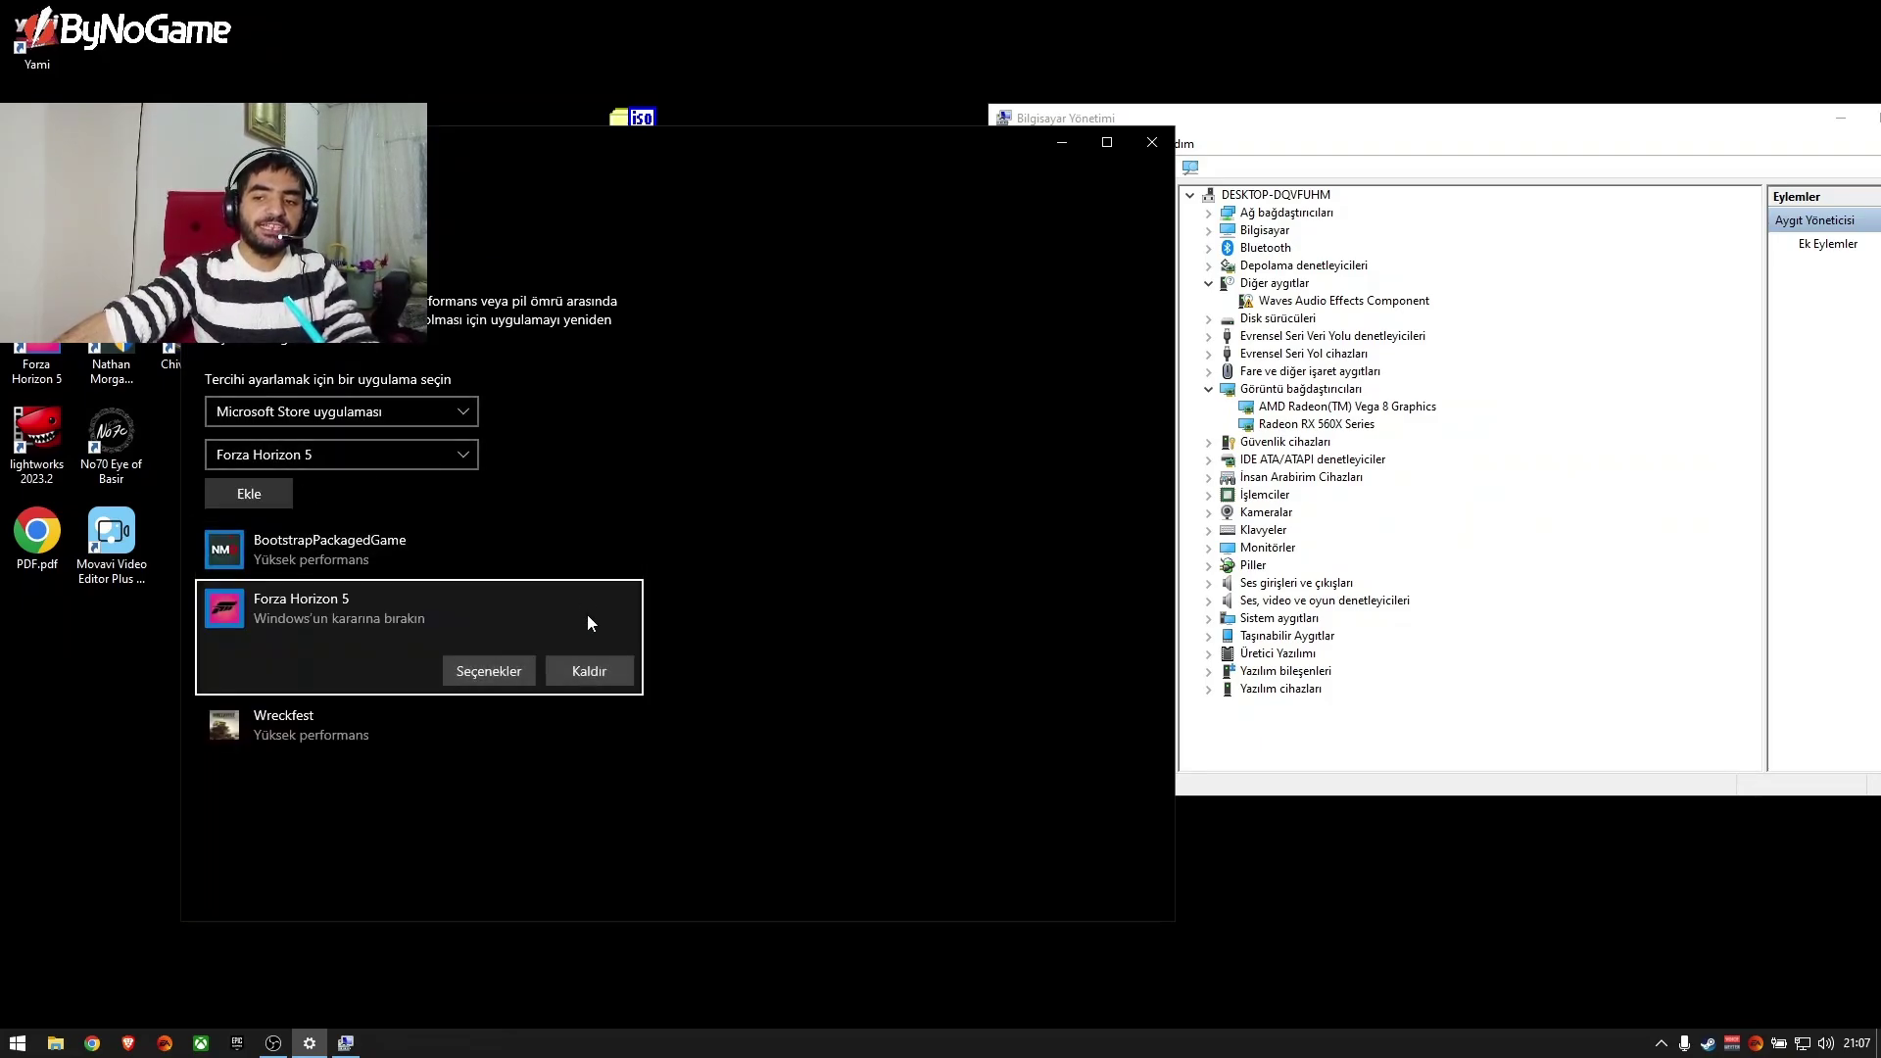
View the graphics preference options for Forza Horizon 5, cancel them, and remove the game from the app list
left_click(509, 672)
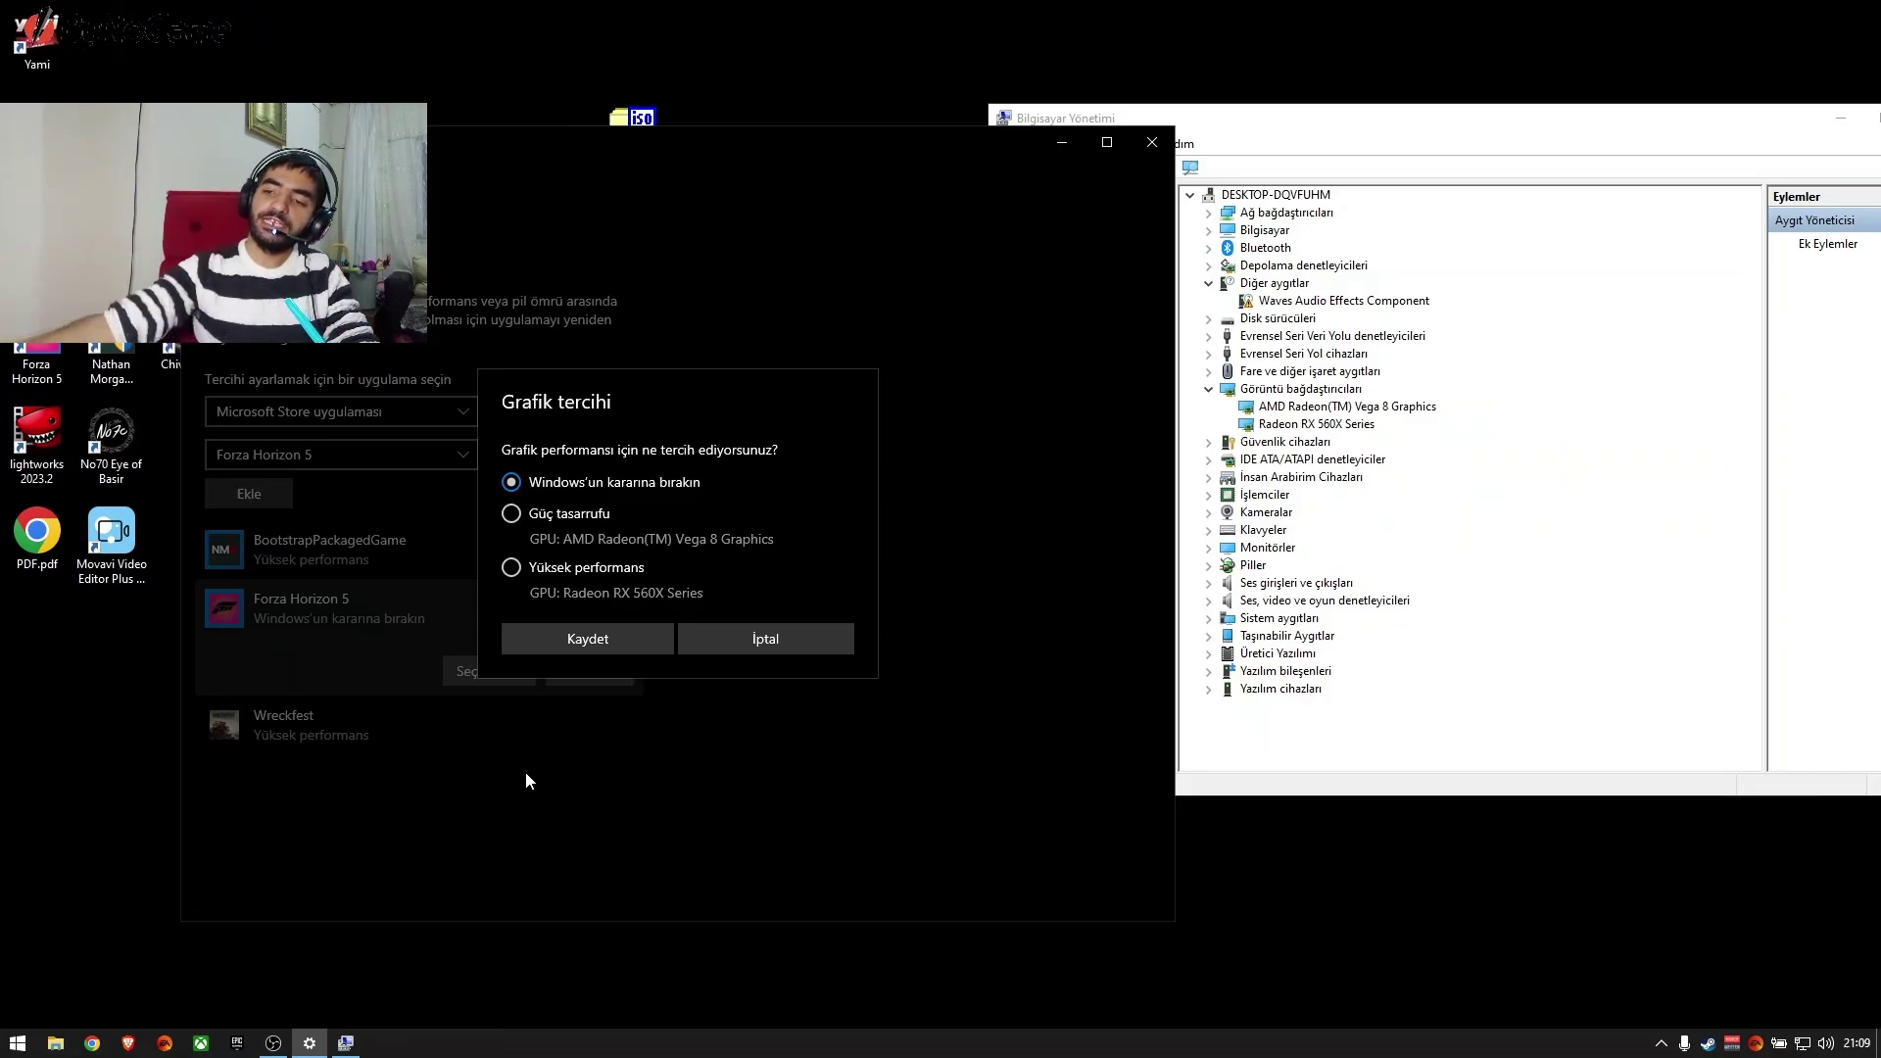
left_click(806, 650)
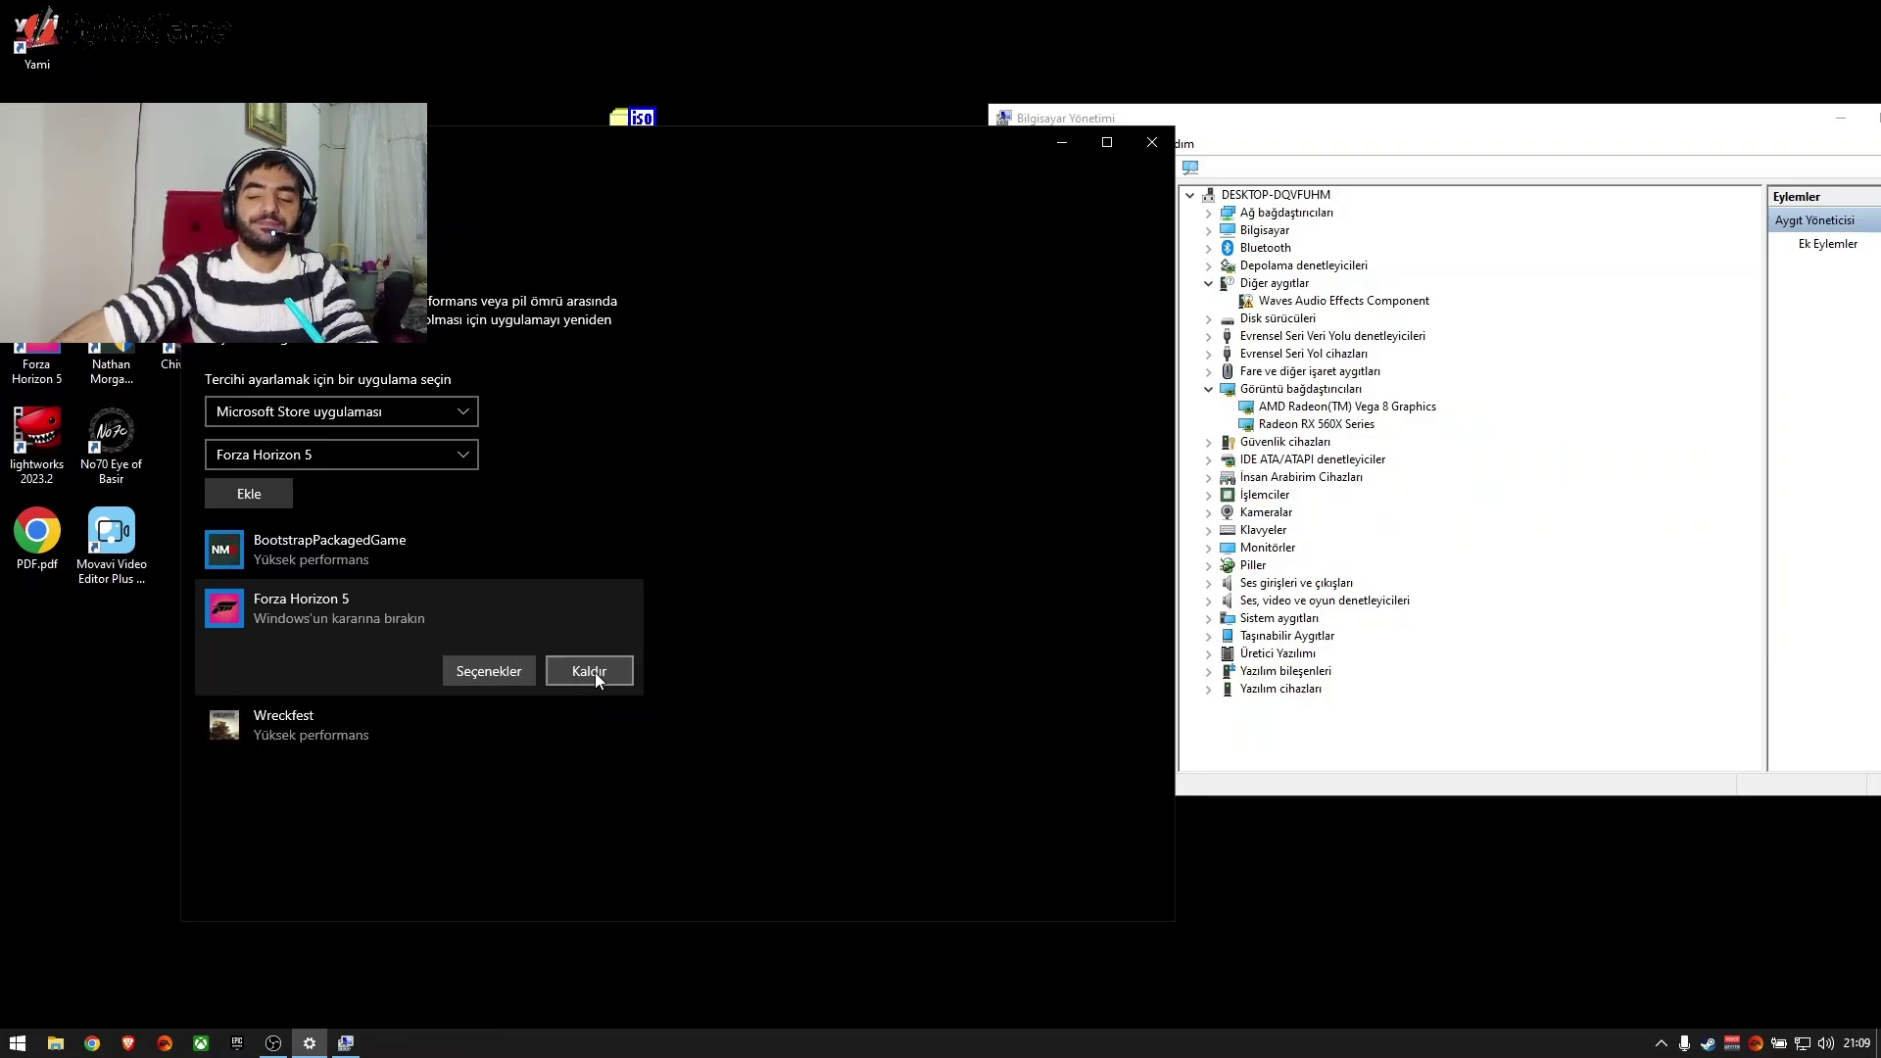
left_click(594, 671)
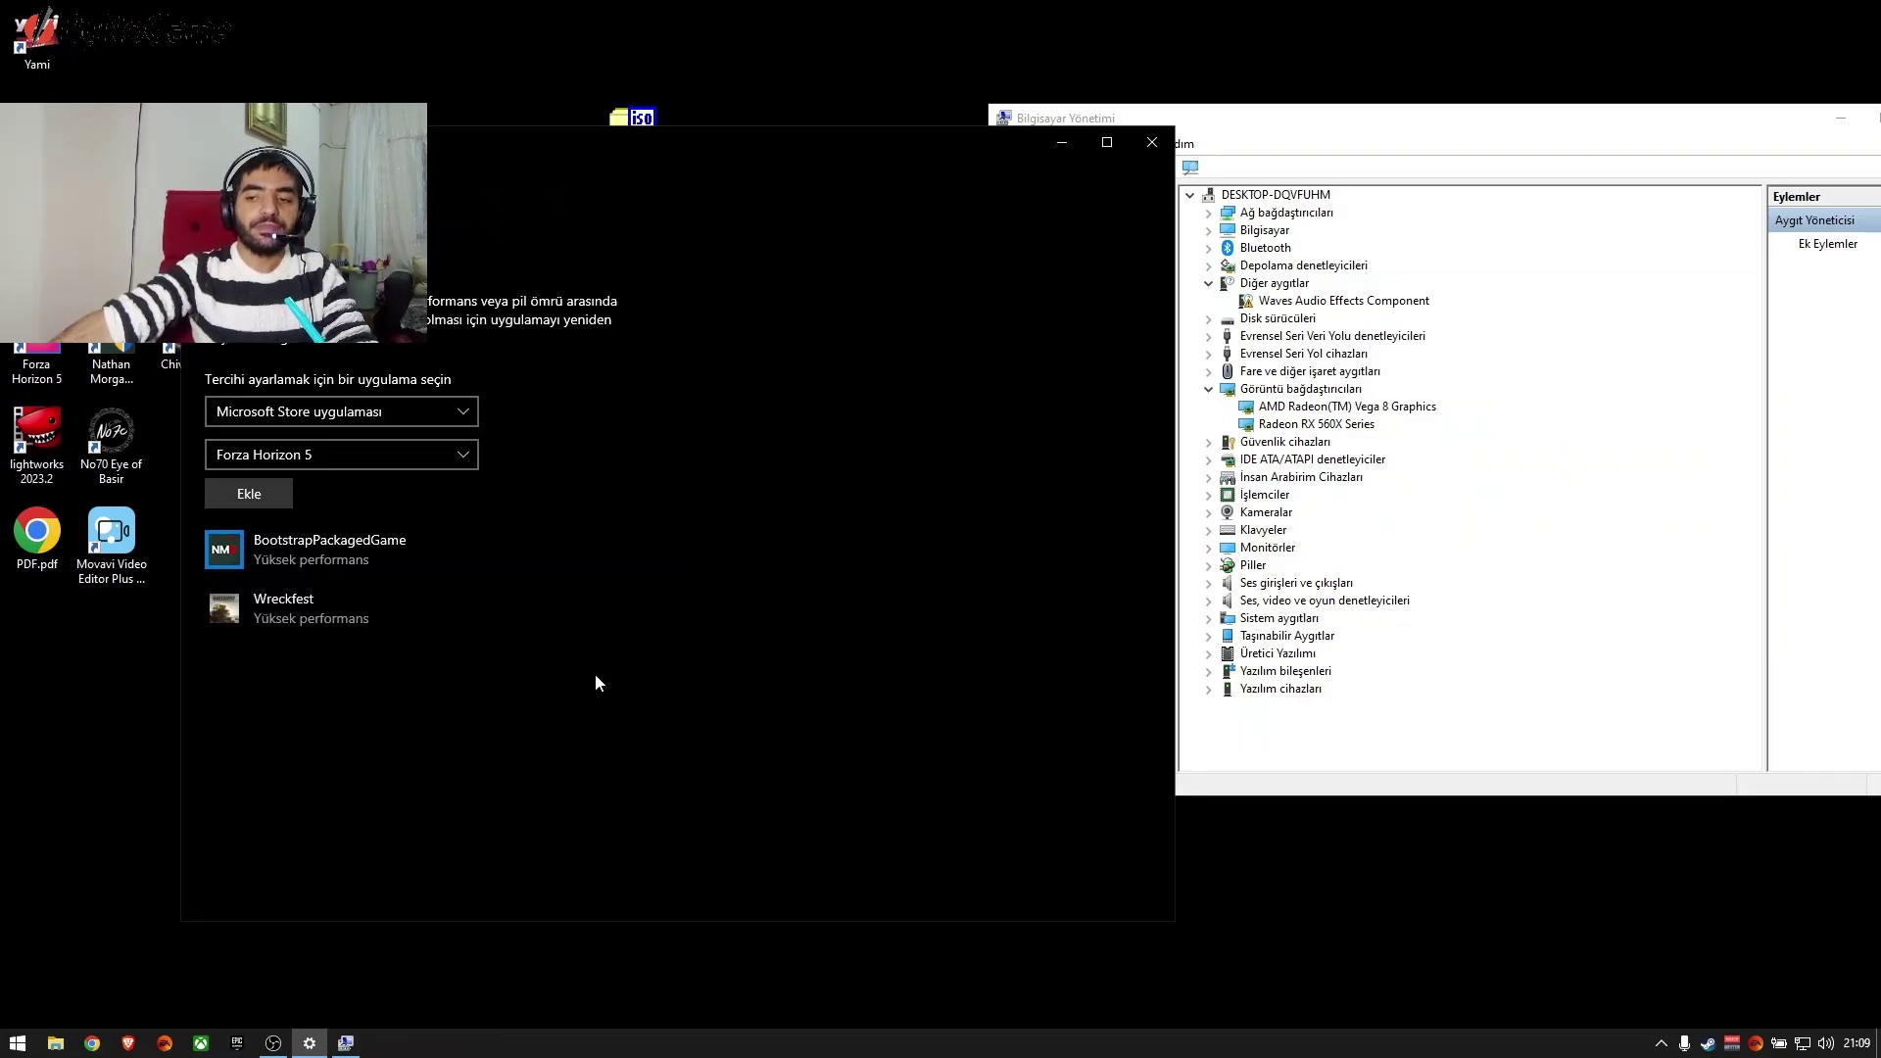
Try Güç tasarrufu and Windows'un kararına bırakın as Wreckfest's graphics preference, and save it as Yüksek performans
left_click(308, 629)
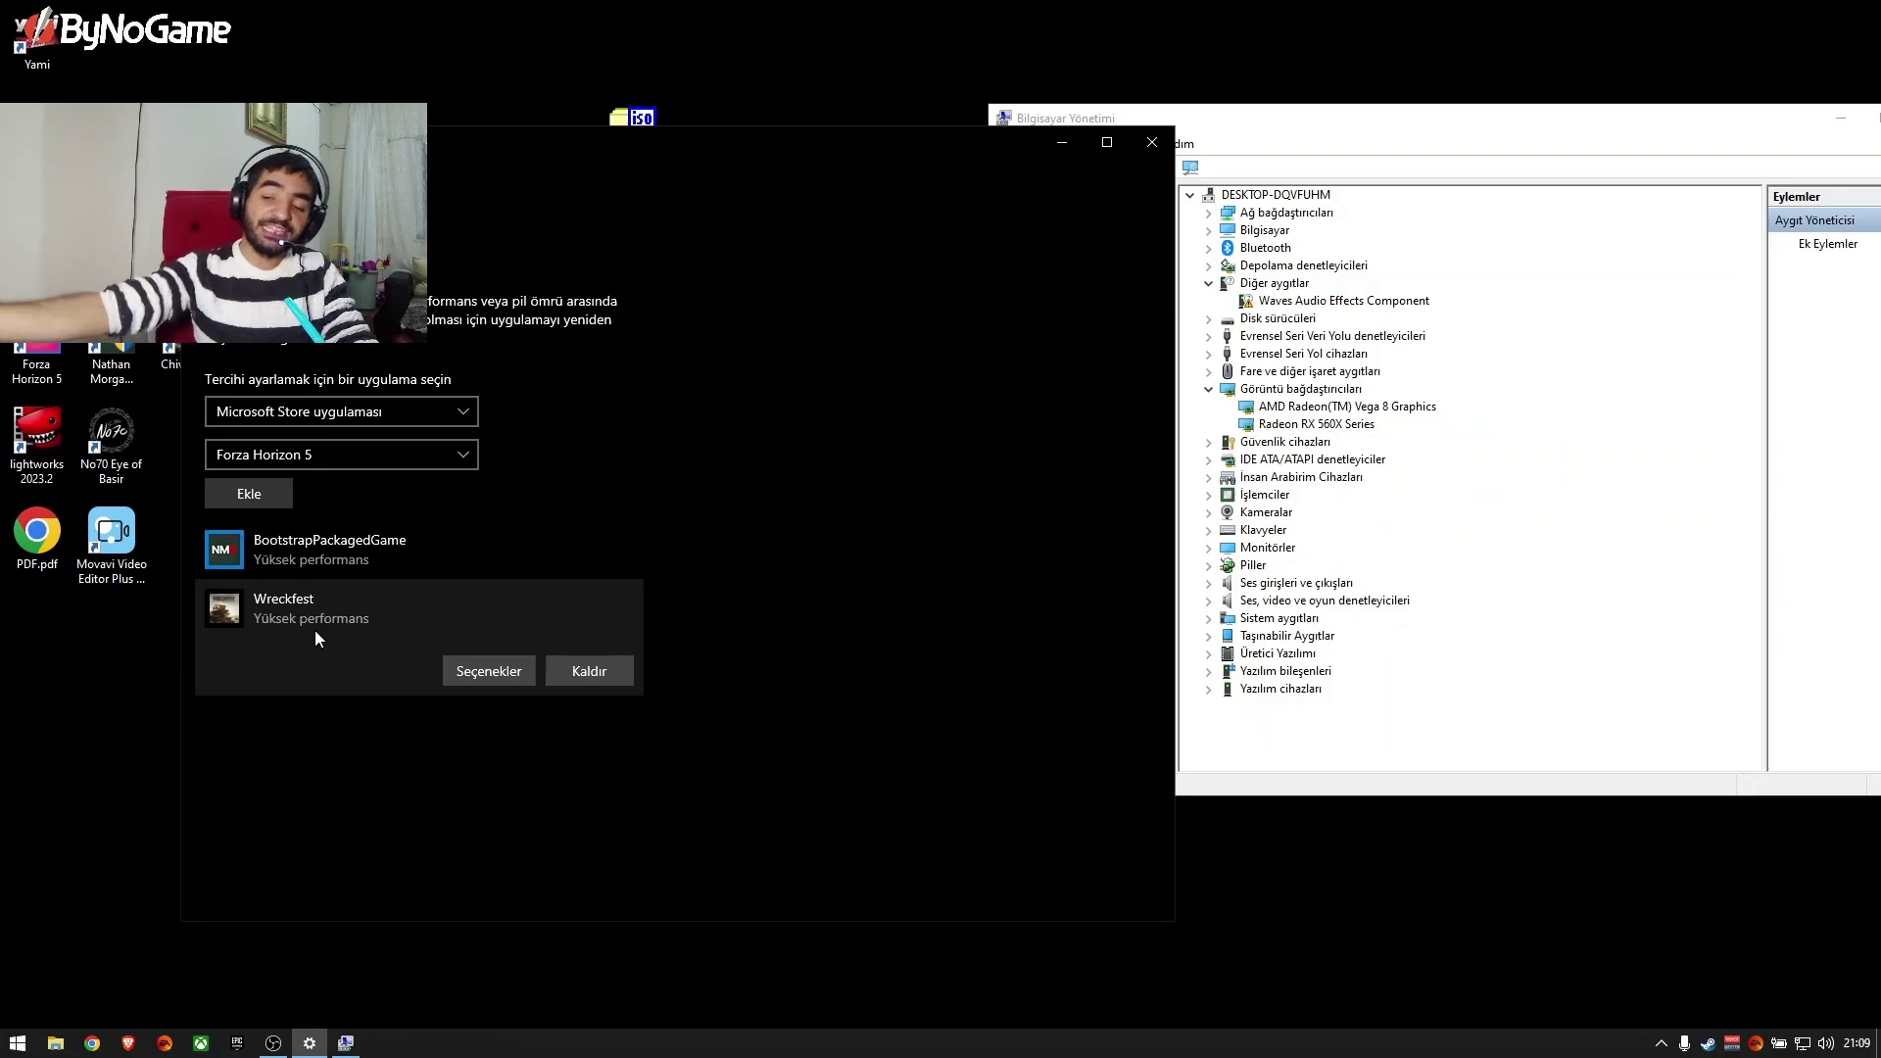
left_click(481, 676)
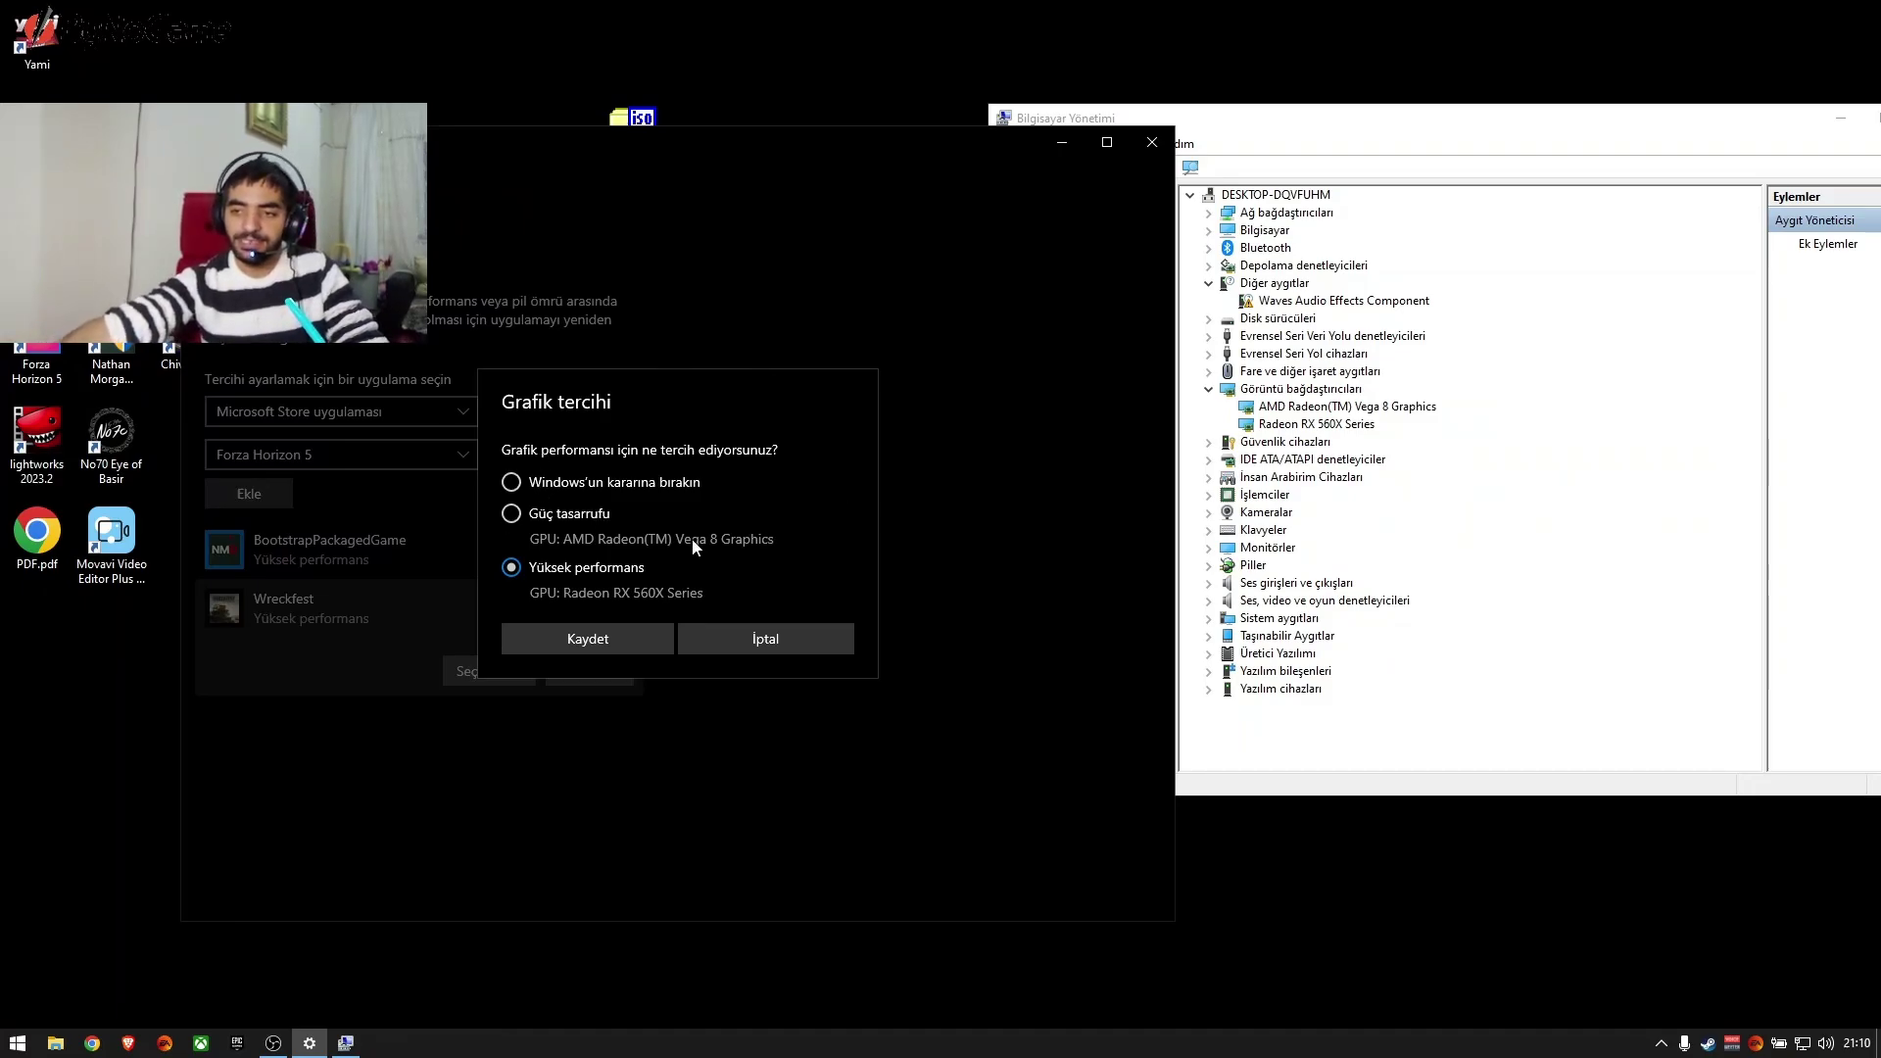
left_click(615, 516)
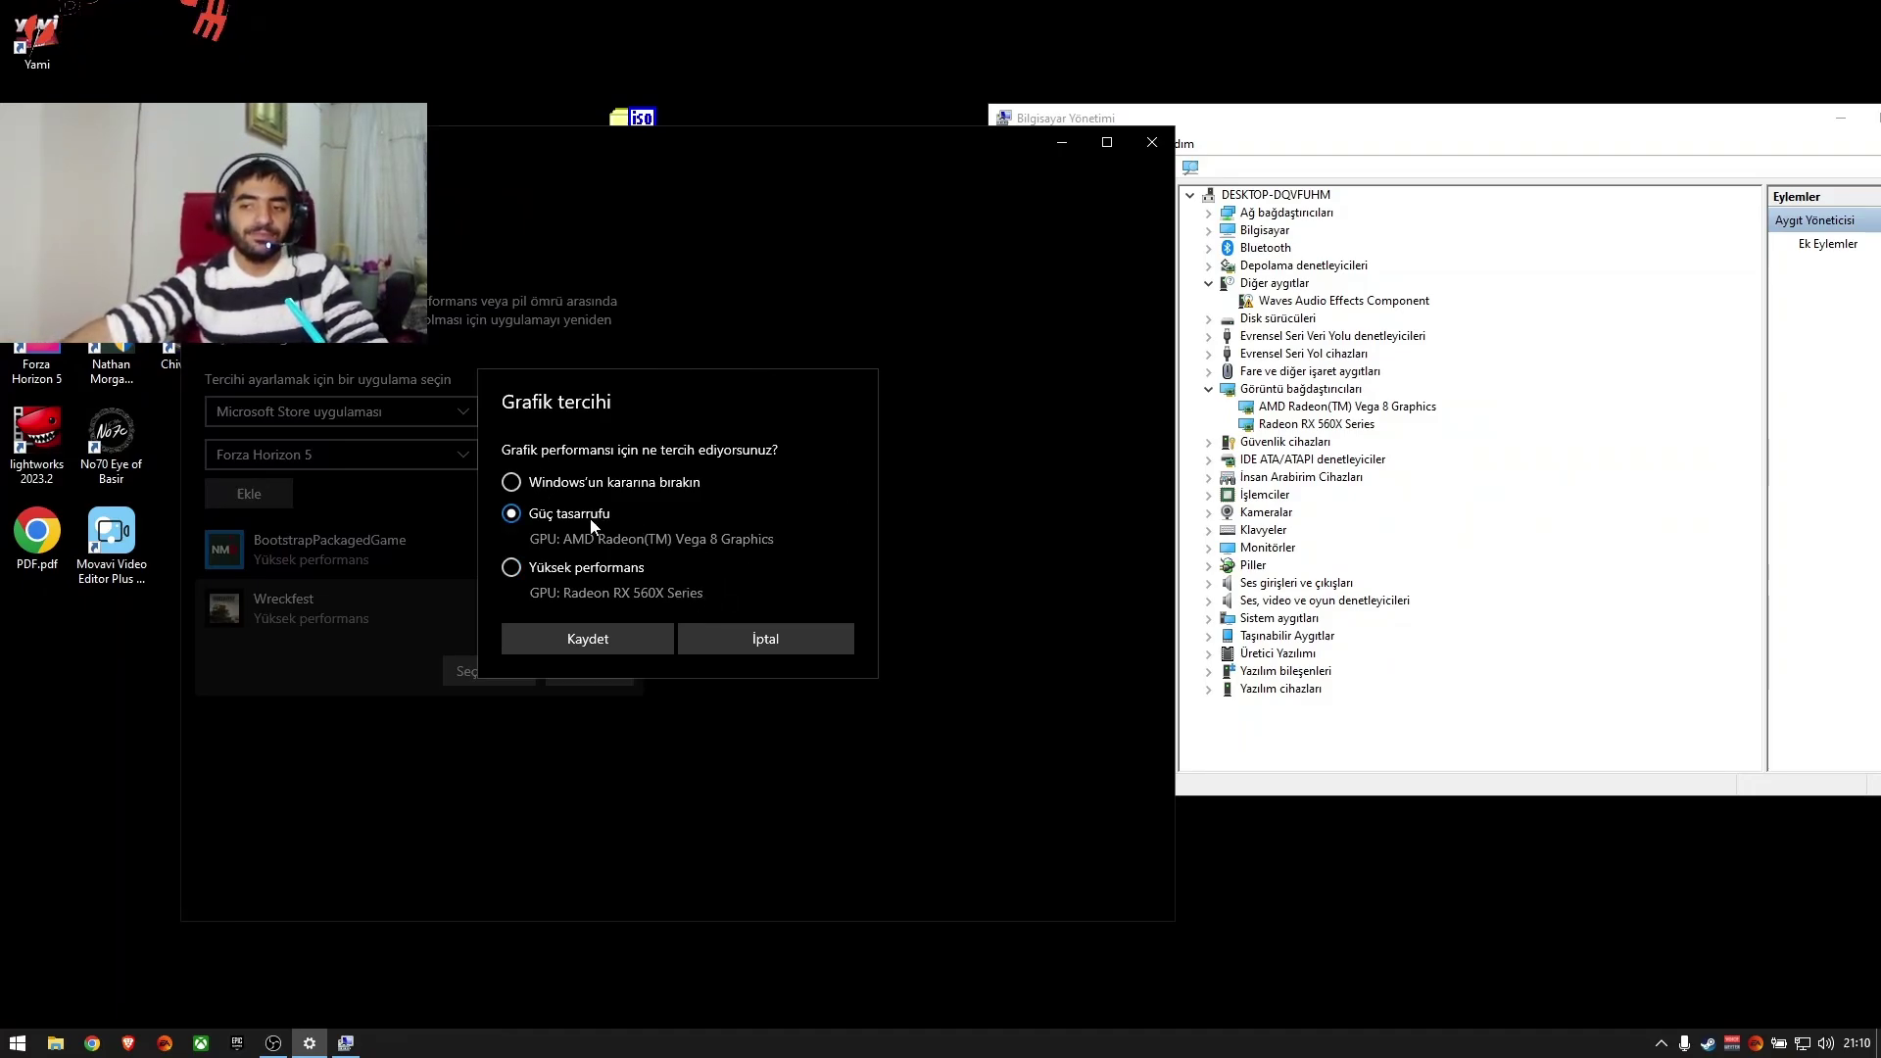
left_click(588, 482)
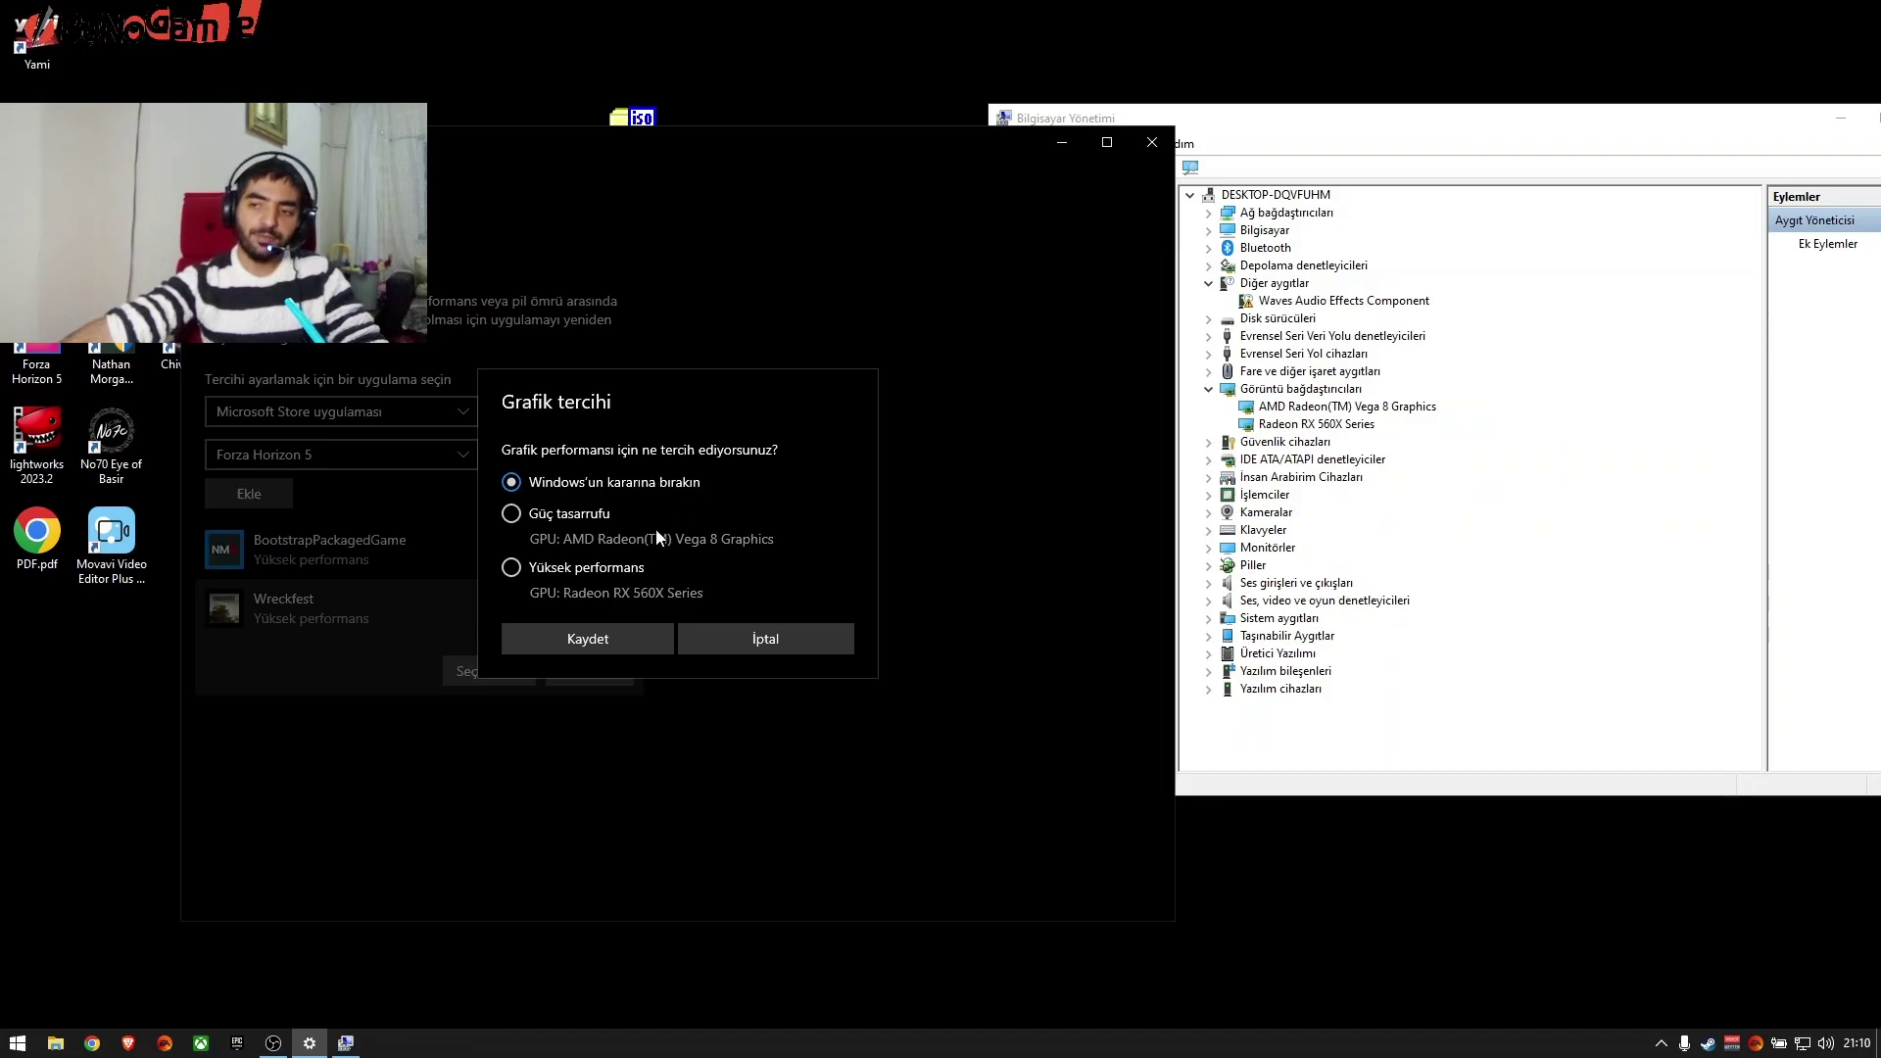
left_click(595, 579)
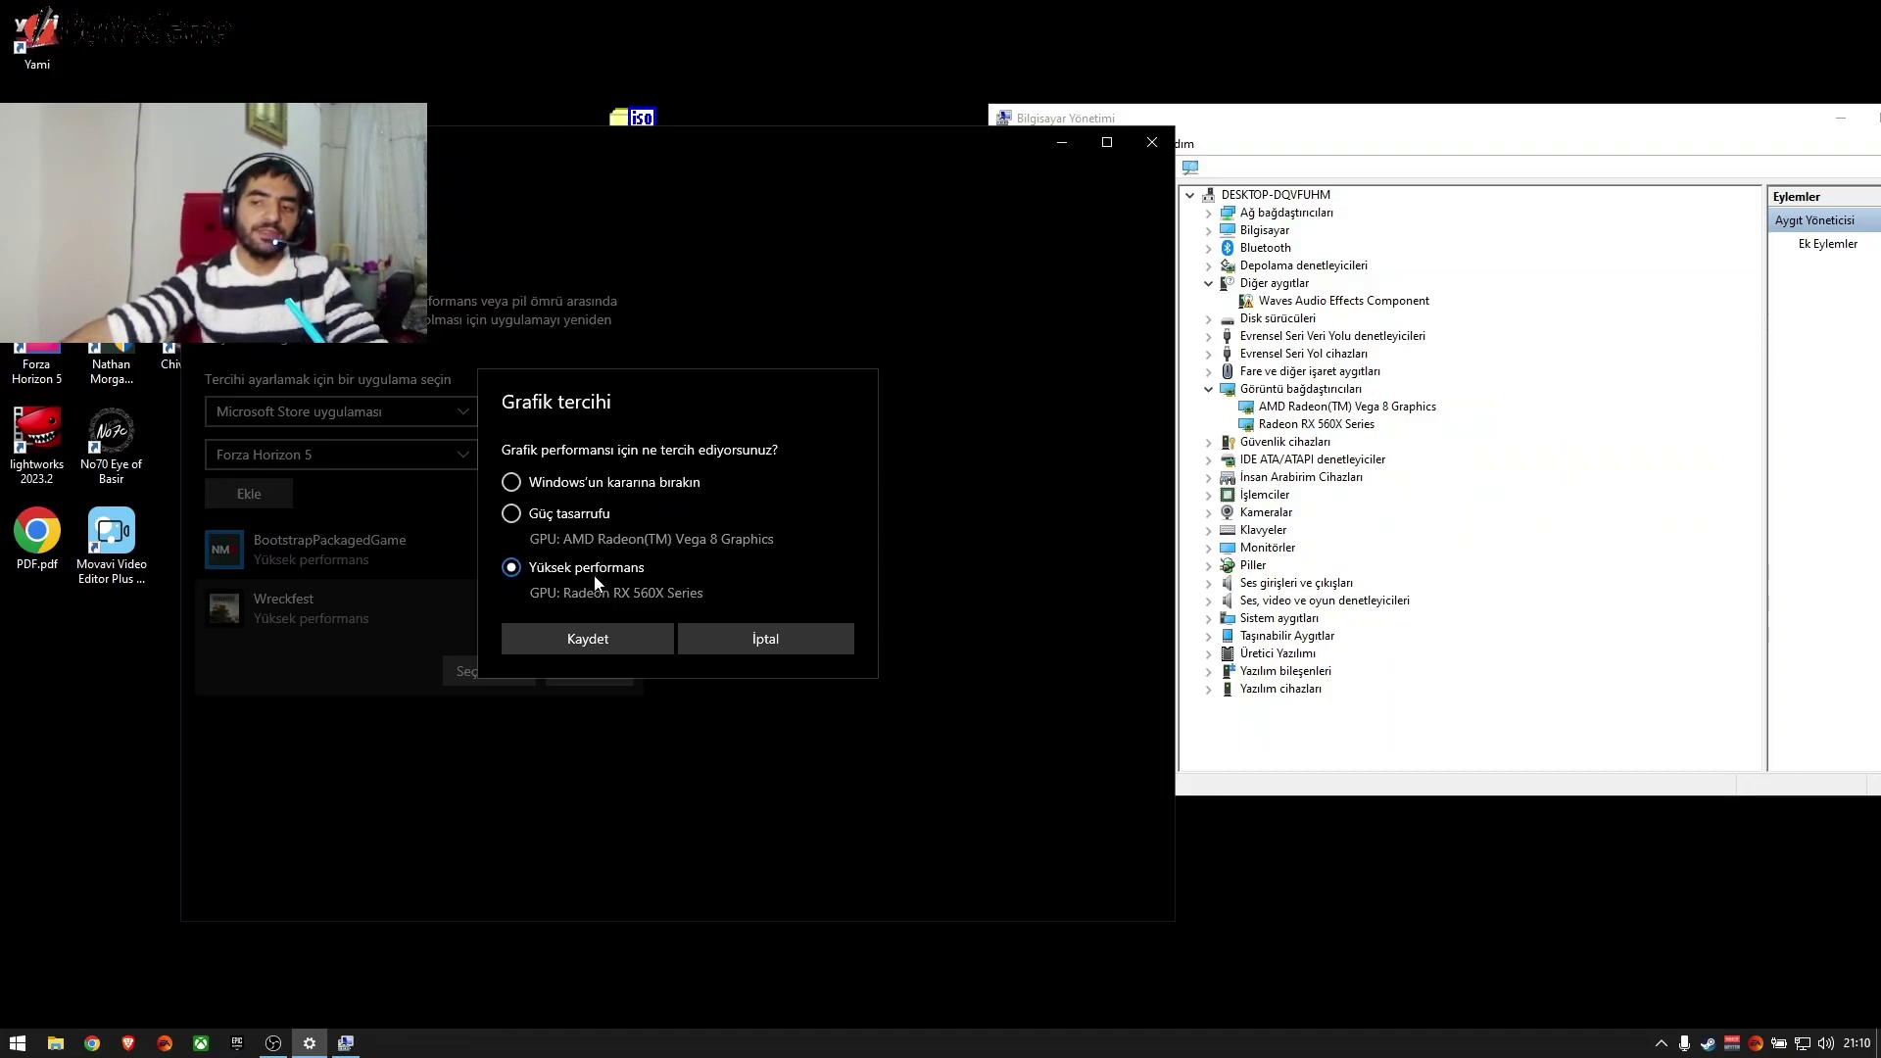
left_click(609, 644)
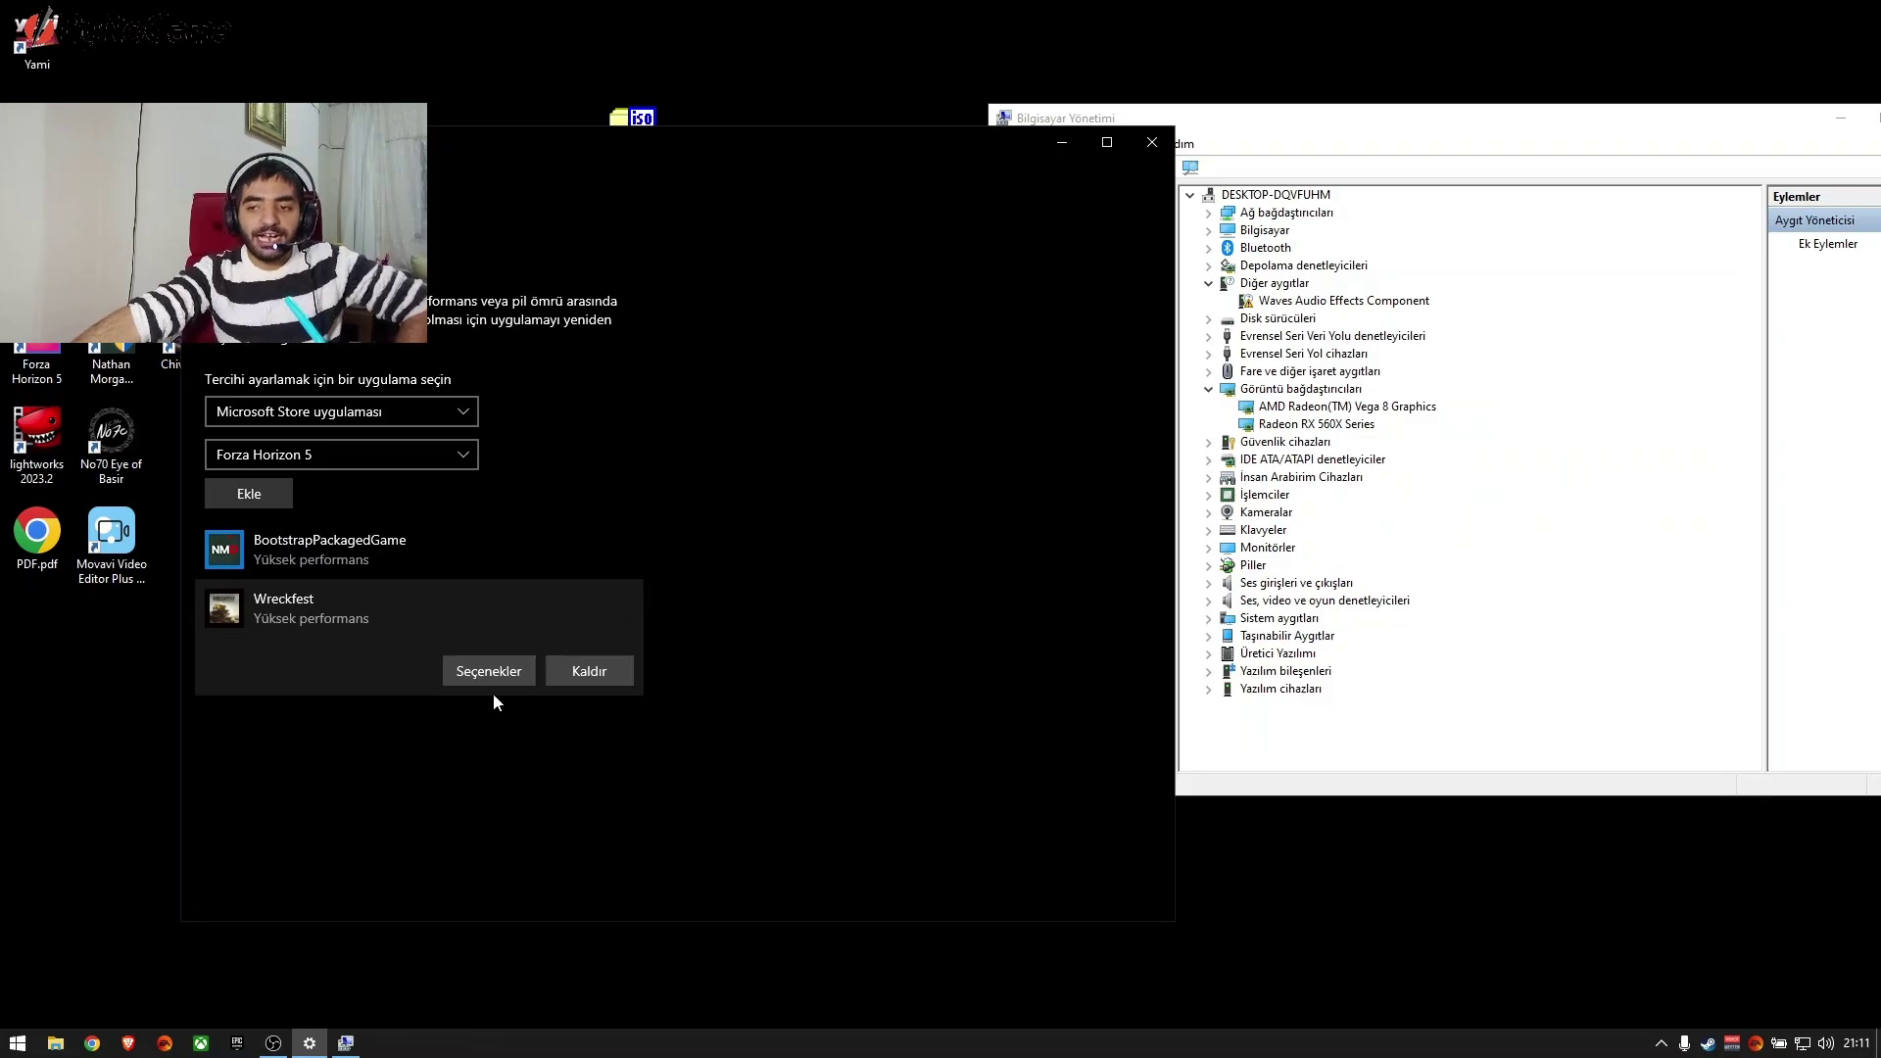
Review Wreckfest's graphics preference options without saving, and look at the available actions for the Forza Horizon 5 desktop shortcut
left_click(513, 667)
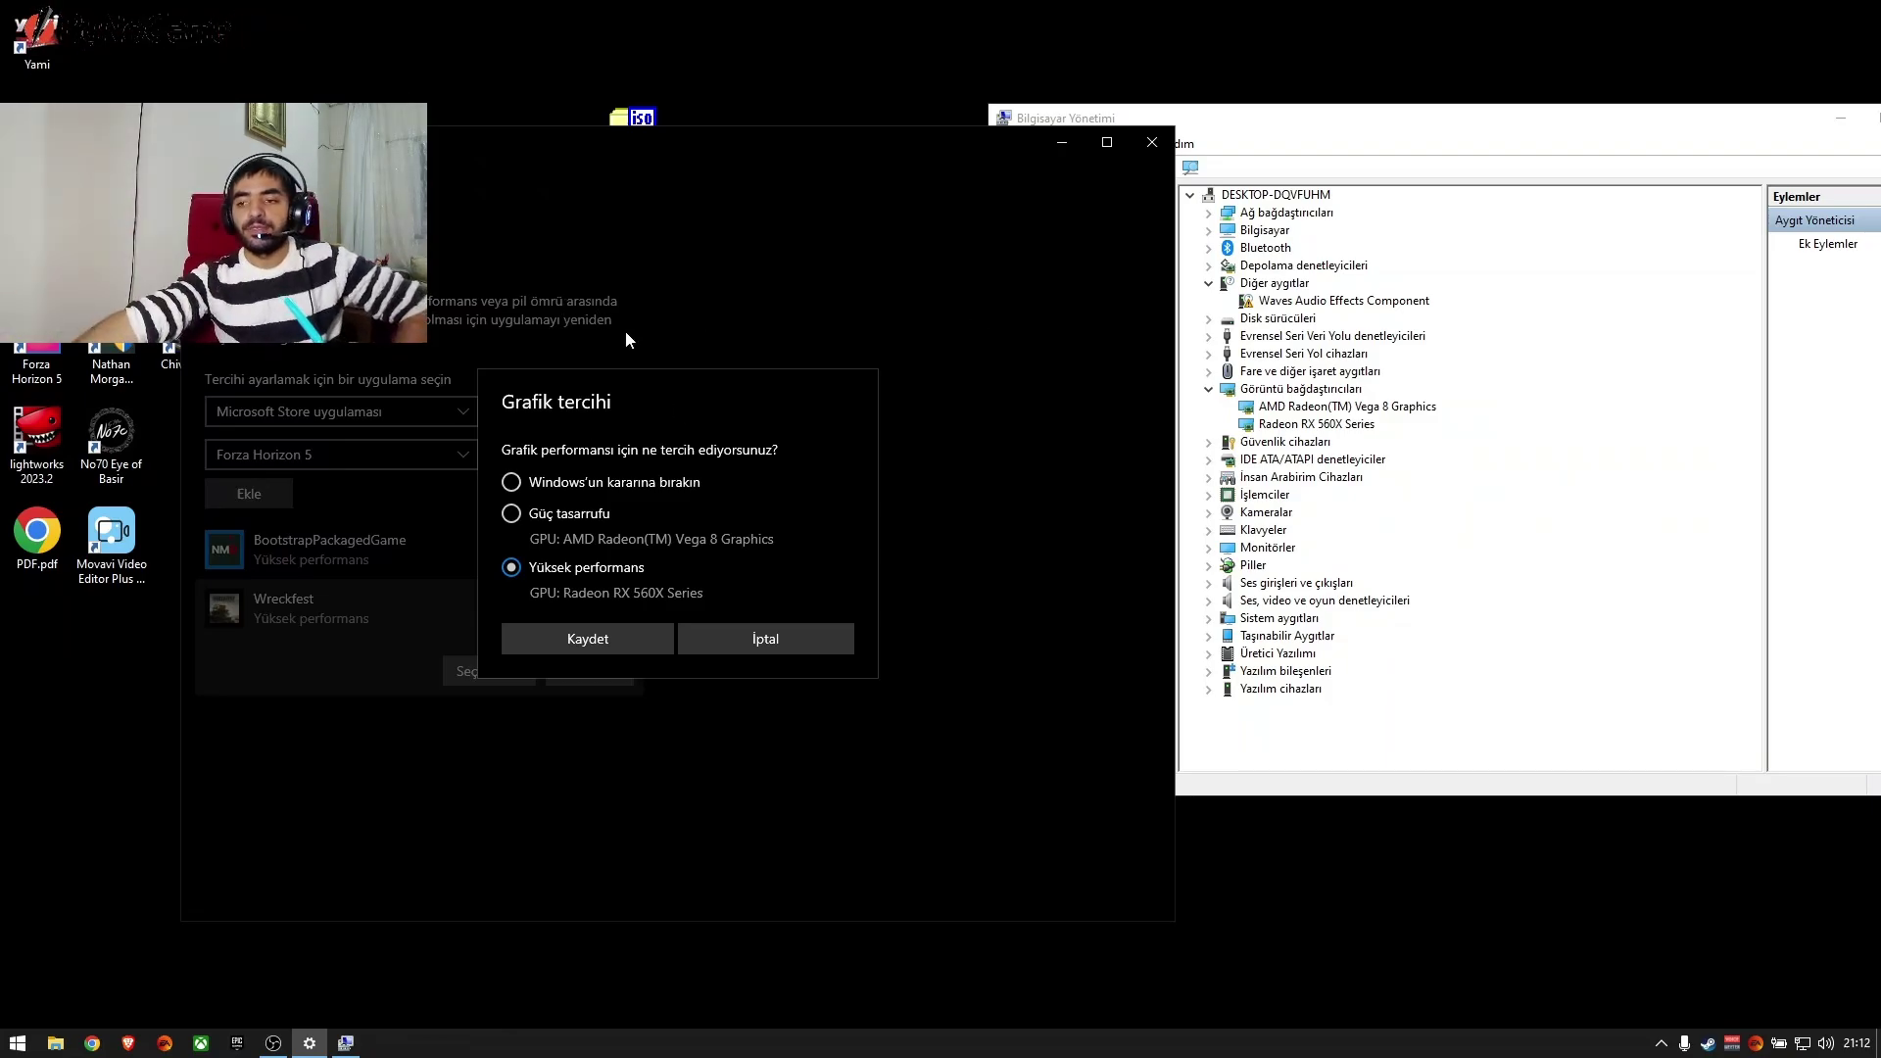
left_click(769, 635)
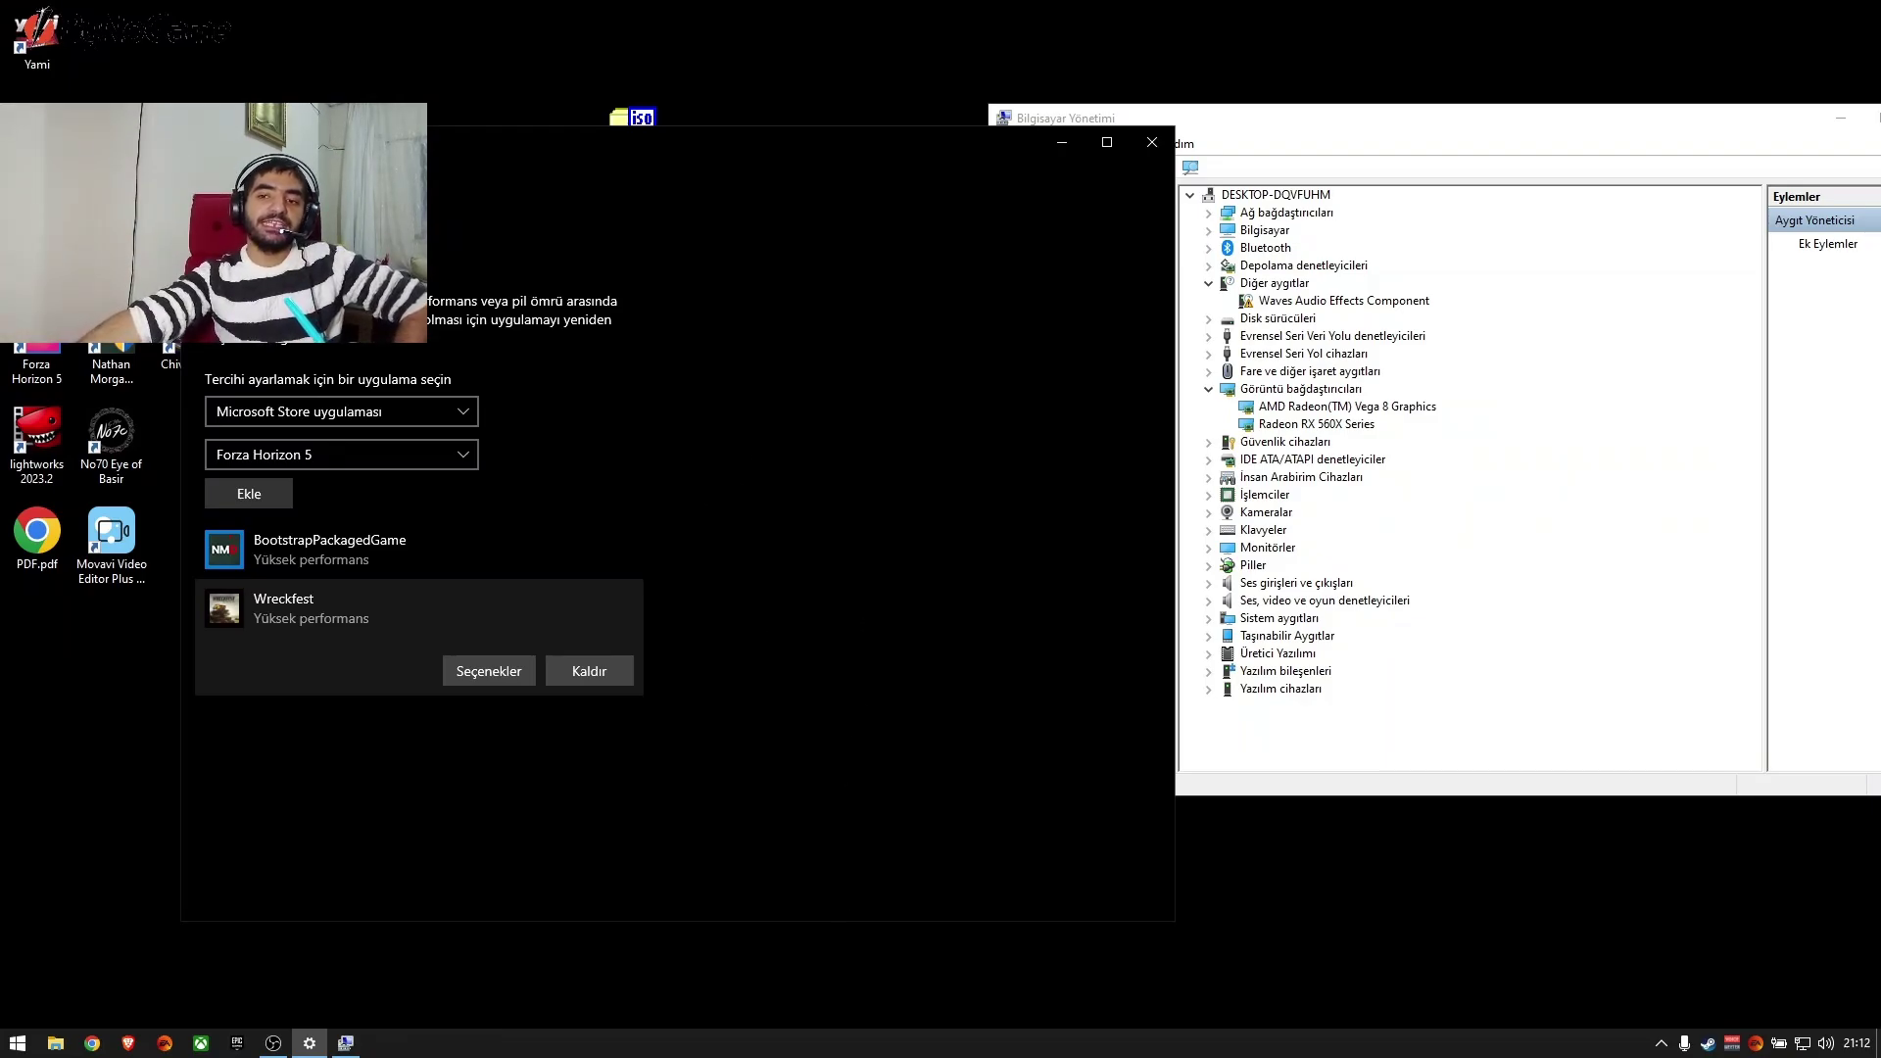
right_click(49, 338)
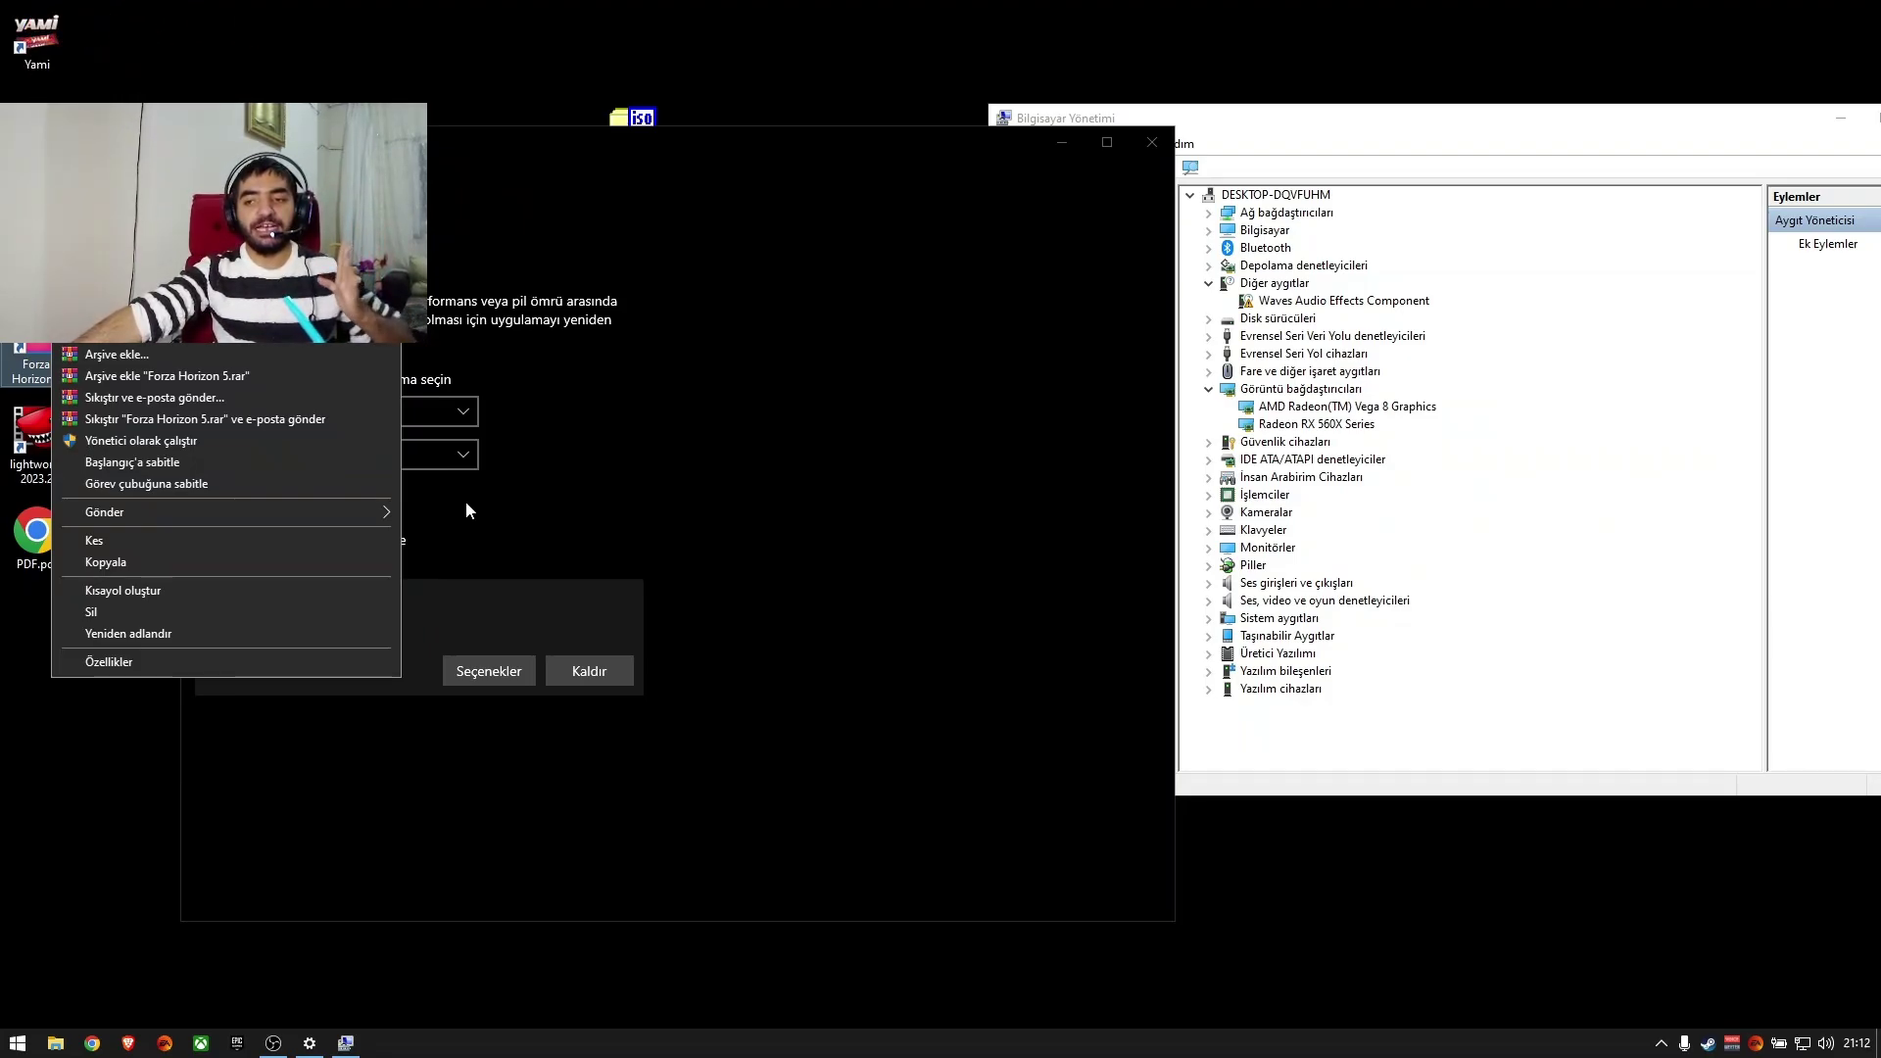
left_click(754, 614)
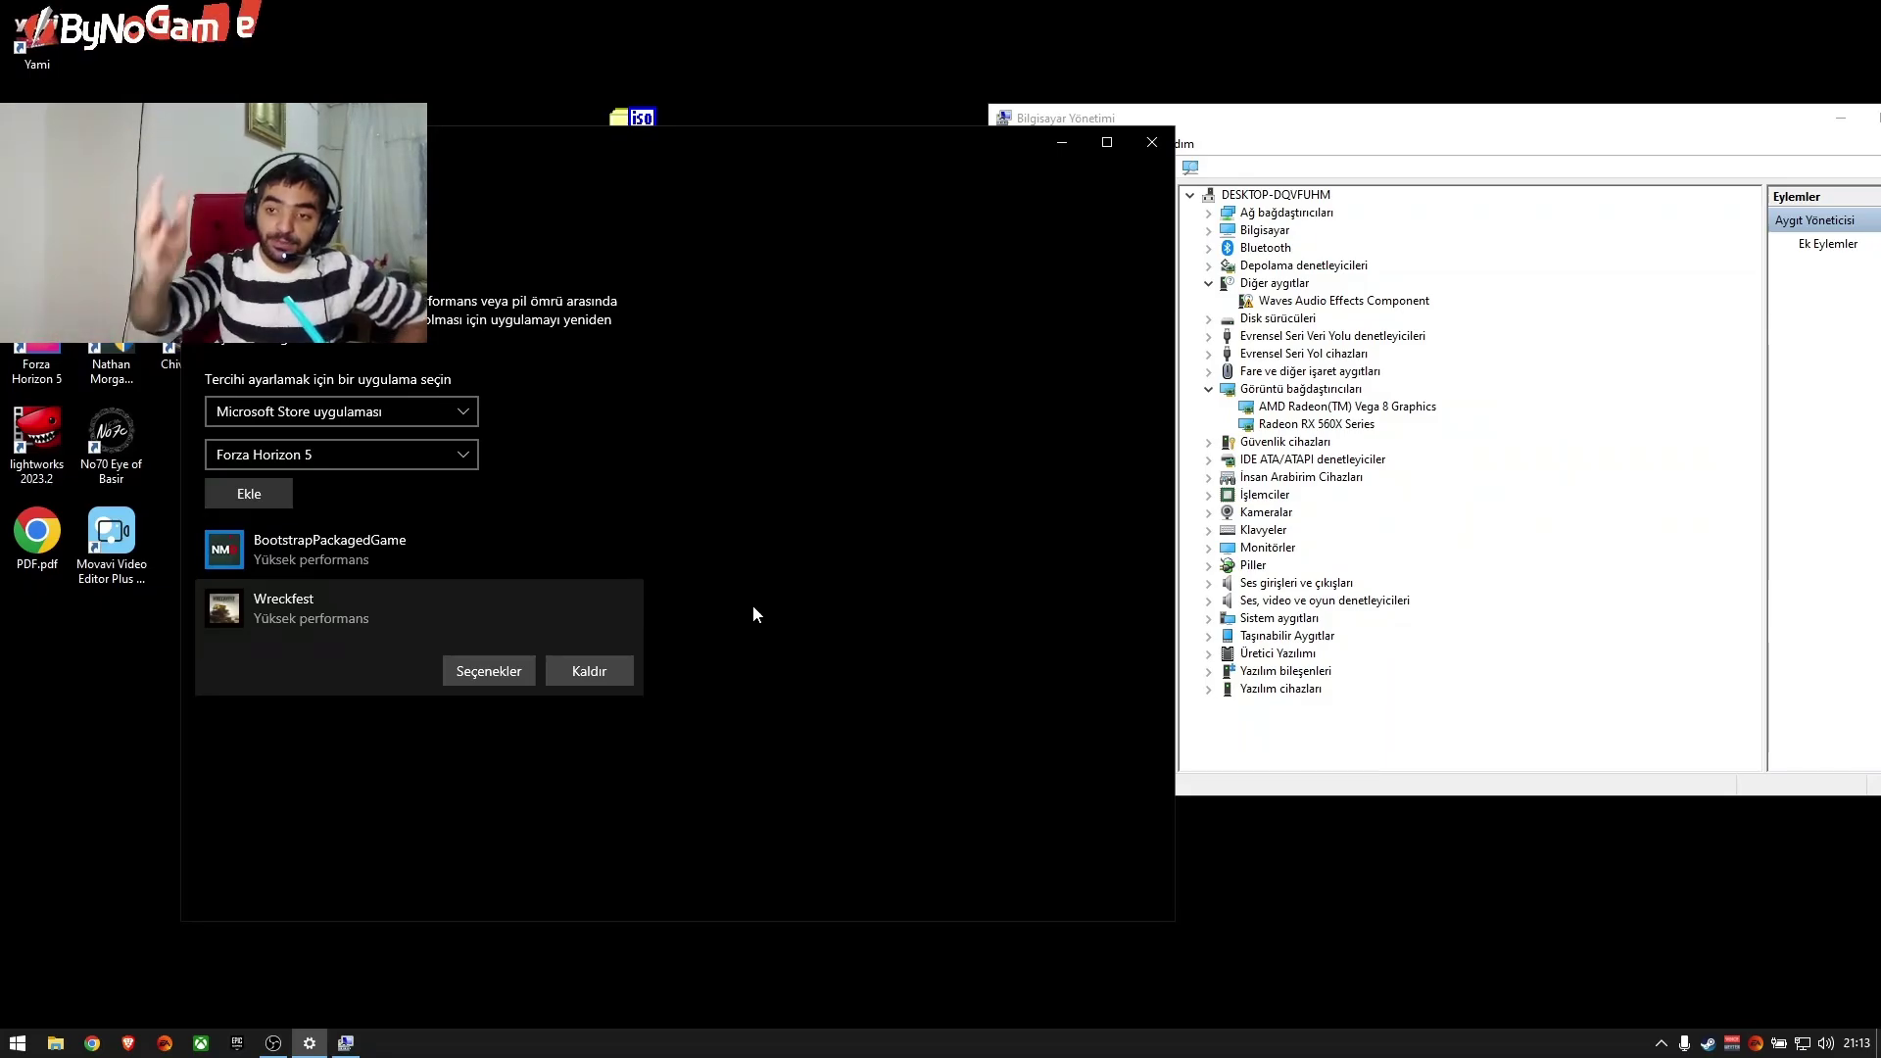